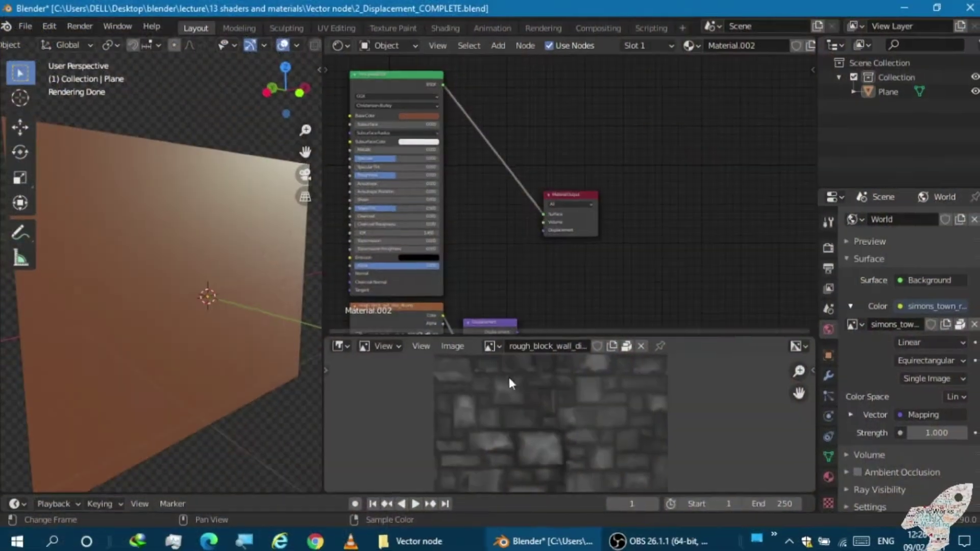
Step: Switch to the Modeling workspace, orbit the plane into view and return it to Object Mode
{"action": "mouse_move", "coordinate": [252, 294]}
{"action": "middle_mouse_down"}
{"action": "mouse_move", "coordinate": [197, 294]}
{"action": "mouse_move", "coordinate": [244, 323]}
{"action": "mouse_move", "coordinate": [195, 310]}
{"action": "mouse_move", "coordinate": [188, 170]}
{"action": "middle_mouse_up"}
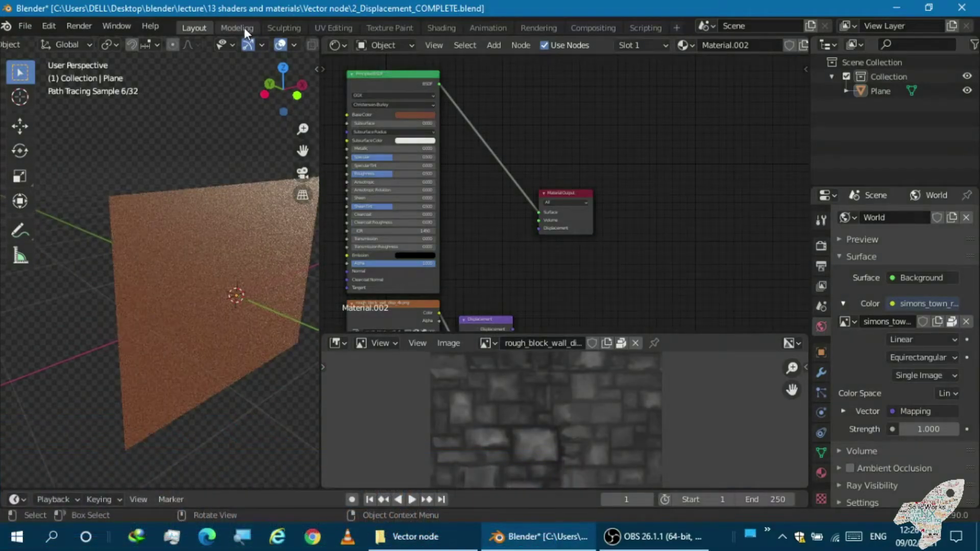
{"action": "left_click", "coordinate": [244, 28]}
{"action": "middle_click_drag", "start_coordinate": [354, 193], "coordinate": [398, 207]}
{"action": "key", "text": "Tab"}
Step: Enter Edit Mode and zoom in to inspect the plane's densely subdivided mesh
{"action": "scroll", "coordinate": [447, 249], "scroll_direction": "up", "scroll_amount": 4}
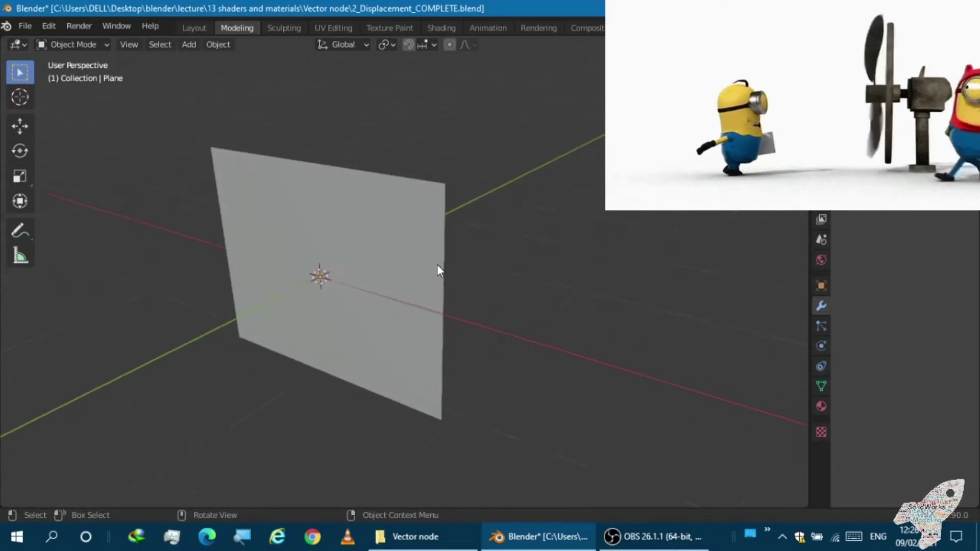
{"action": "middle_click_drag", "start_coordinate": [437, 264], "coordinate": [495, 216]}
{"action": "key", "text": "Tab"}
{"action": "mouse_move", "coordinate": [240, 323]}
{"action": "middle_mouse_down"}
{"action": "mouse_move", "coordinate": [247, 366]}
{"action": "mouse_move", "coordinate": [246, 322]}
{"action": "middle_mouse_up"}
{"action": "scroll", "coordinate": [241, 280], "scroll_direction": "up", "scroll_amount": 4}
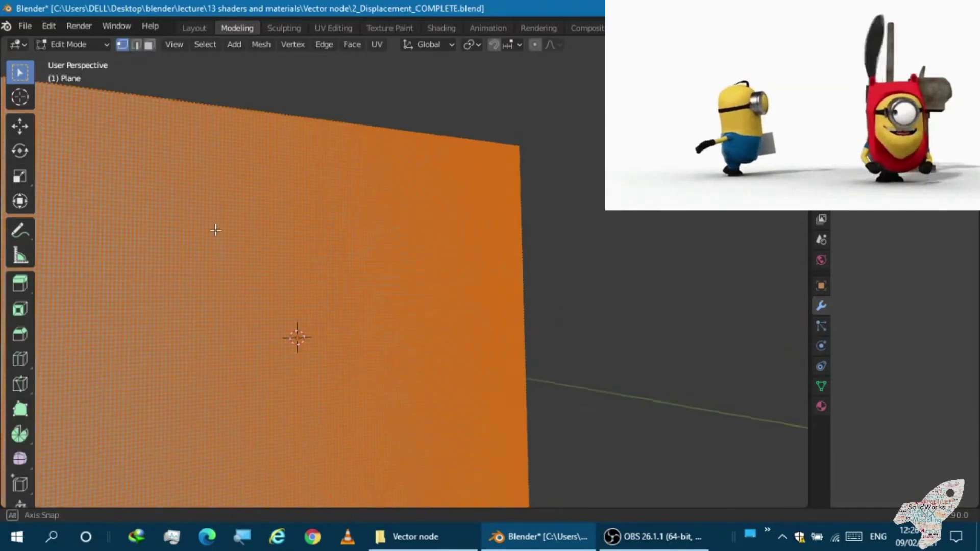
{"action": "middle_click_drag", "start_coordinate": [215, 229], "coordinate": [223, 234]}
{"action": "scroll", "coordinate": [205, 158], "scroll_direction": "up", "scroll_amount": 3}
{"action": "scroll", "coordinate": [116, 153], "scroll_direction": "up", "scroll_amount": 2}
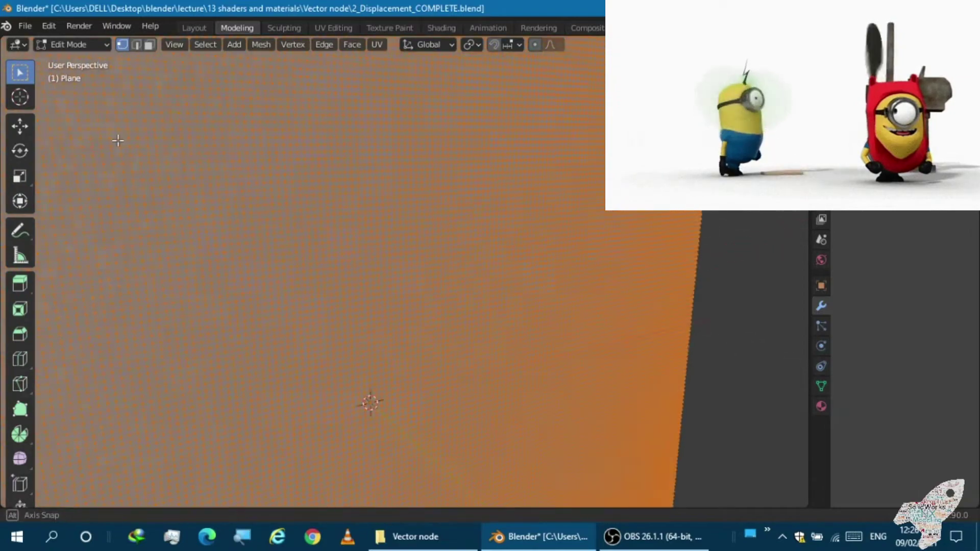
{"action": "scroll", "coordinate": [232, 189], "scroll_direction": "up", "scroll_amount": 2}
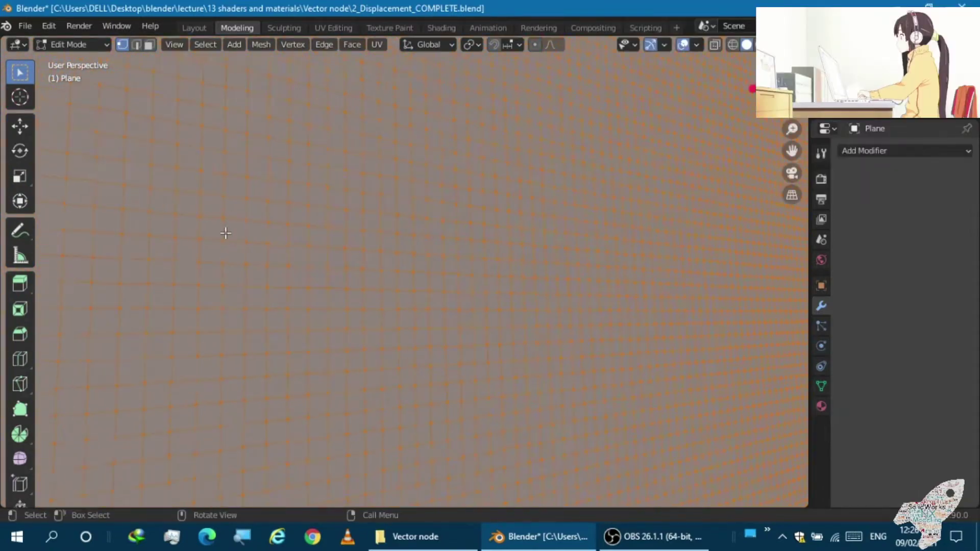
{"action": "scroll", "coordinate": [245, 232], "scroll_direction": "down", "scroll_amount": 4}
{"action": "scroll", "coordinate": [306, 233], "scroll_direction": "down", "scroll_amount": 3}
Step: Compare the plane in Edit and Object Mode from frontal angles, ending in Object Mode with its brownish material colour
{"action": "key", "text": "Tab"}
{"action": "scroll", "coordinate": [337, 246], "scroll_direction": "down", "scroll_amount": 2}
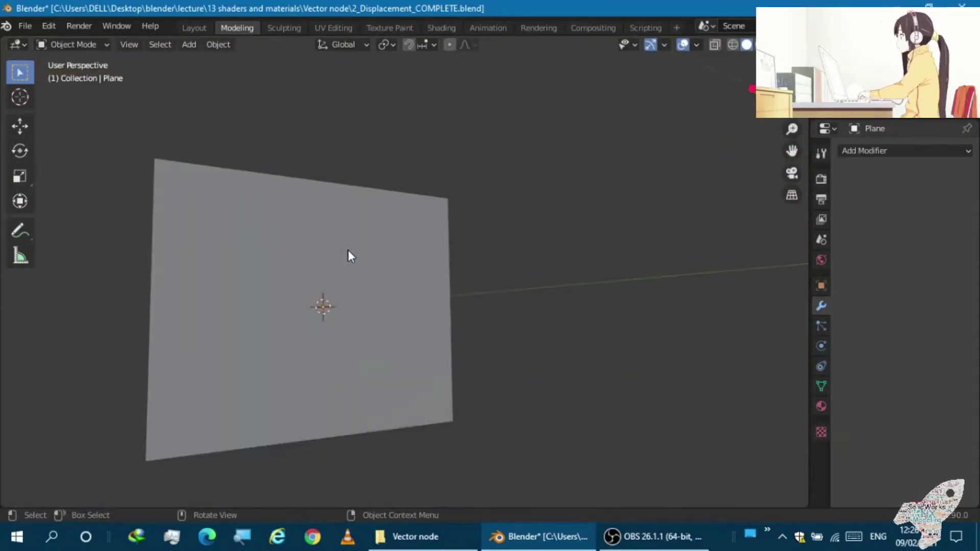
{"action": "key", "text": "Tab"}
{"action": "middle_click_drag", "start_coordinate": [346, 252], "coordinate": [291, 282]}
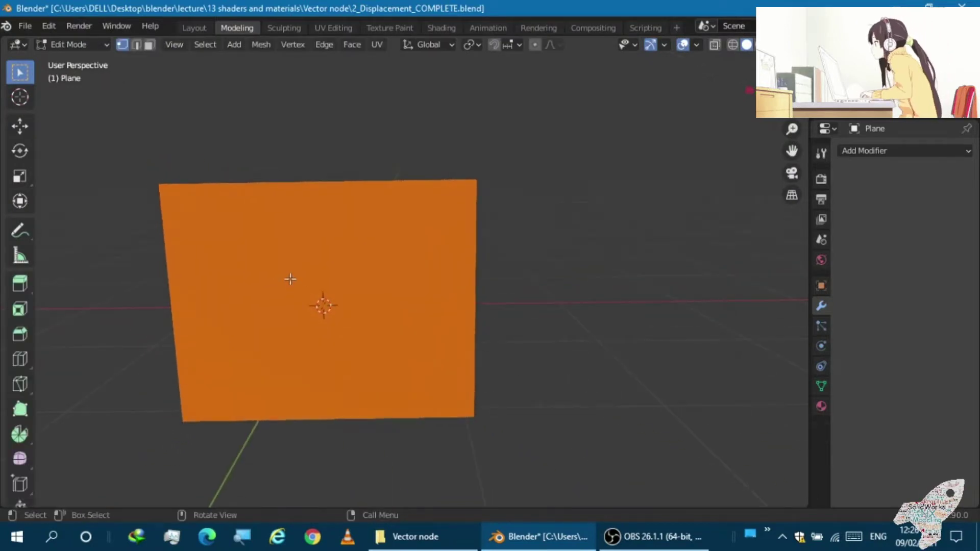
{"action": "key", "text": "Tab"}
{"action": "scroll", "coordinate": [295, 281], "scroll_direction": "up", "scroll_amount": 3}
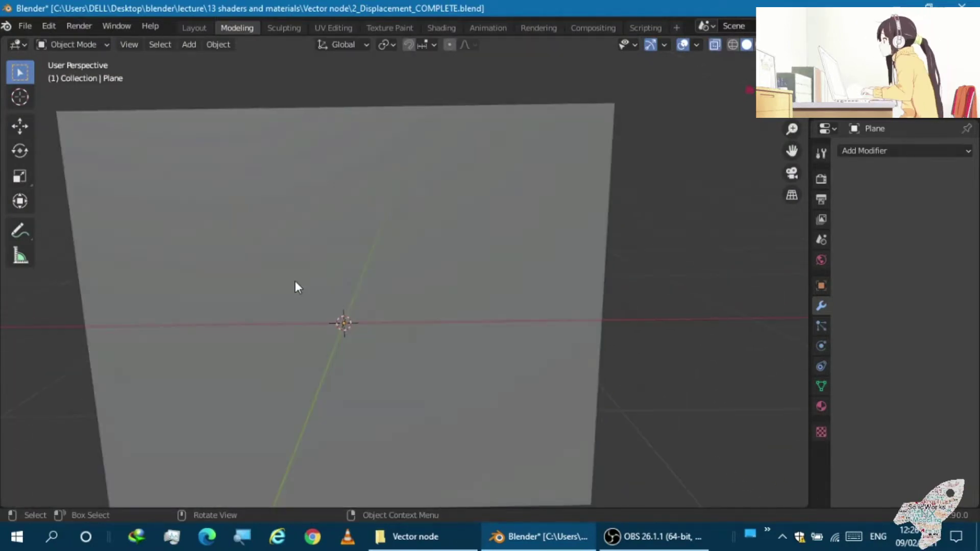
{"action": "mouse_move", "coordinate": [295, 282]}
{"action": "middle_mouse_down"}
{"action": "mouse_move", "coordinate": [295, 236]}
{"action": "mouse_move", "coordinate": [339, 274]}
{"action": "middle_mouse_up"}
{"action": "key", "text": "Tab"}
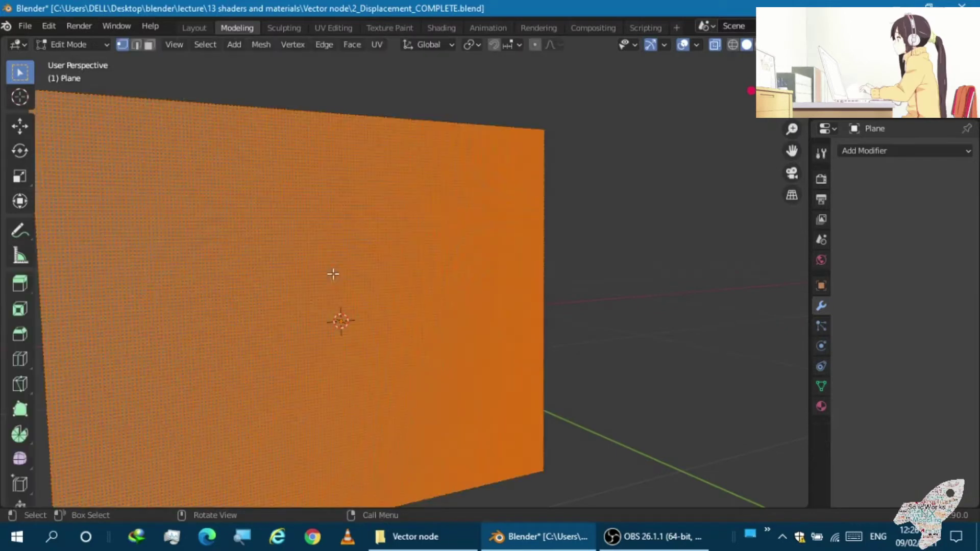
{"action": "key", "text": "Tab"}
{"action": "mouse_move", "coordinate": [305, 302]}
{"action": "middle_mouse_down"}
{"action": "mouse_move", "coordinate": [292, 311]}
{"action": "mouse_move", "coordinate": [386, 287]}
{"action": "mouse_move", "coordinate": [419, 255]}
{"action": "middle_mouse_up"}
{"action": "scroll", "coordinate": [292, 313], "scroll_direction": "down", "scroll_amount": 3}
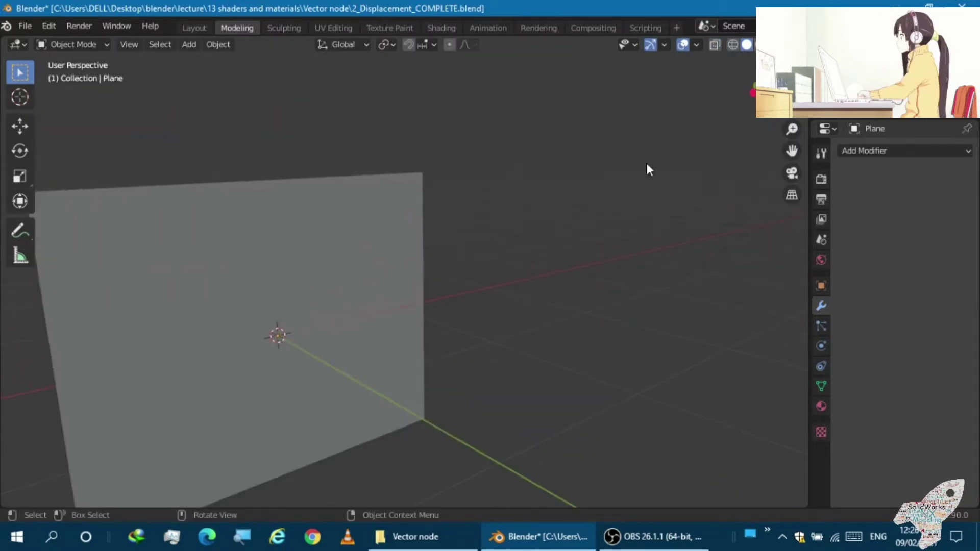
{"action": "key", "text": "Tab"}
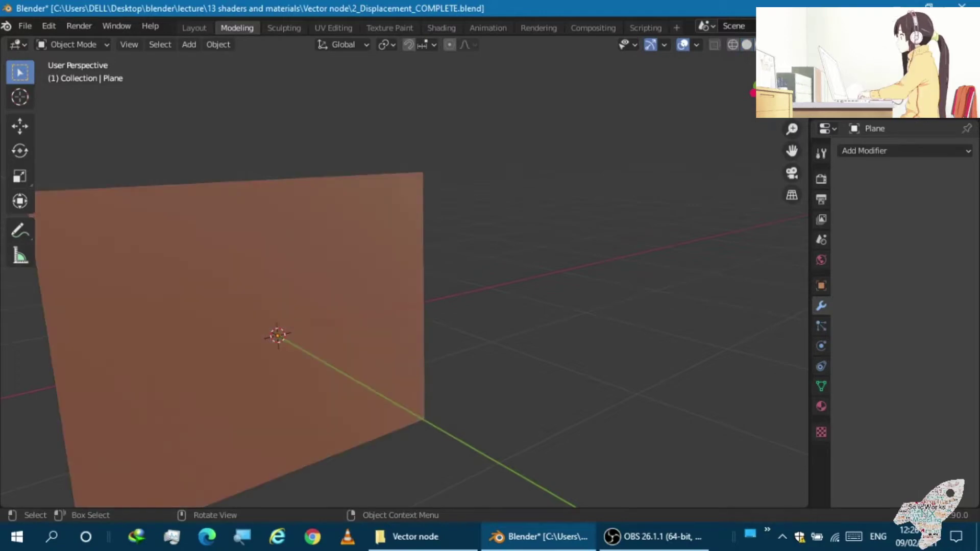
Step: Turn on Rendered shading and split off a Shader Editor showing Material.002's node tree
{"action": "left_click", "coordinate": [756, 44]}
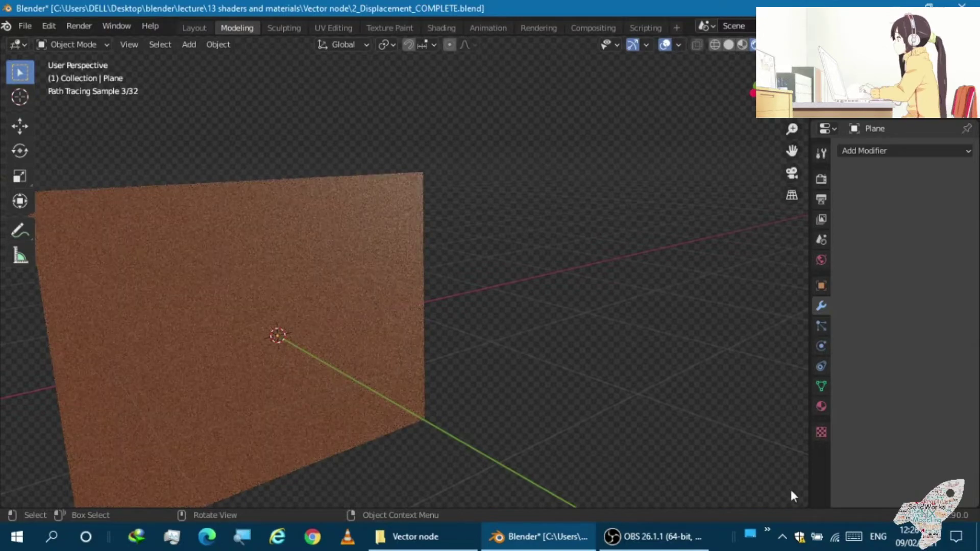
{"action": "left_click_drag", "start_coordinate": [763, 508], "coordinate": [468, 255]}
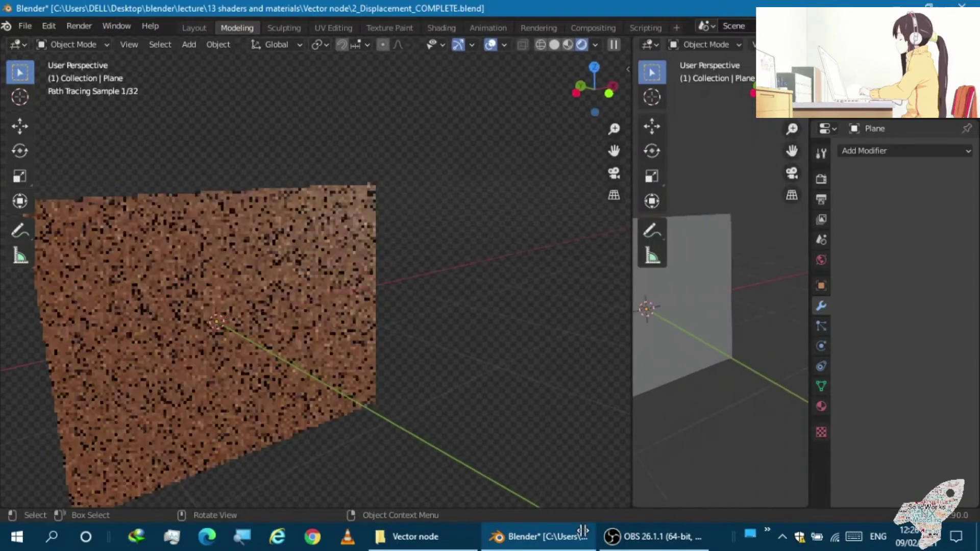
{"action": "left_click", "coordinate": [483, 44]}
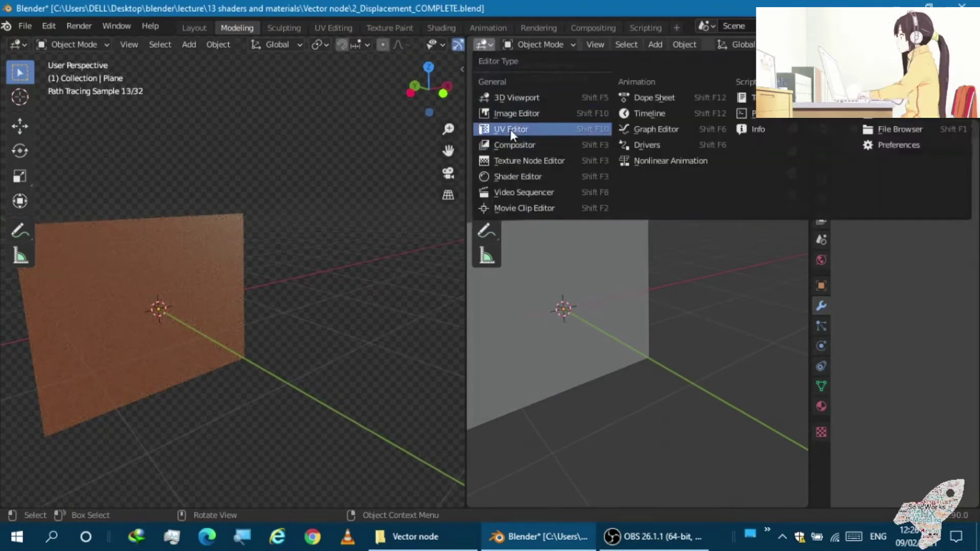
{"action": "left_click", "coordinate": [510, 178]}
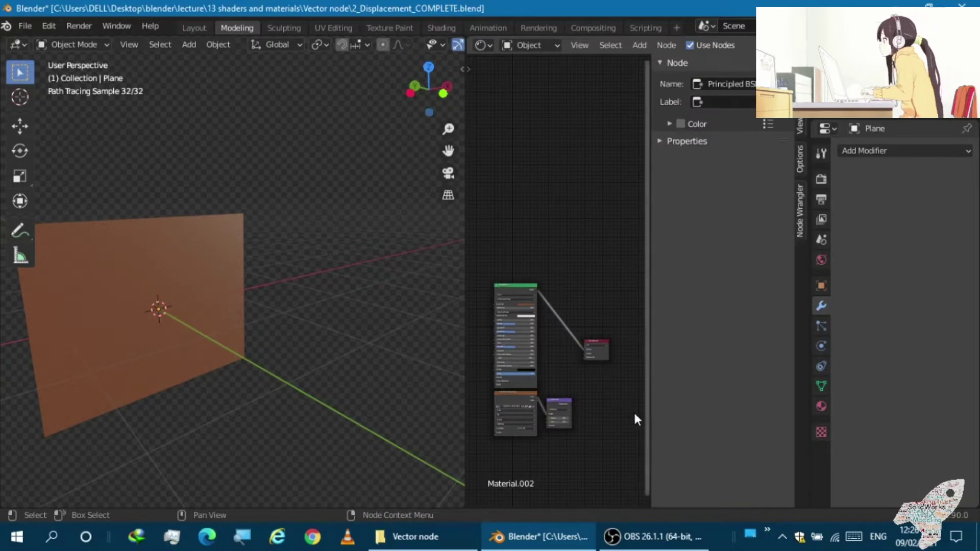
Step: Hide the node sidebar and zoom and pan to enlarge the texture and Displacement nodes
{"action": "key", "text": "n"}
{"action": "scroll", "coordinate": [655, 383], "scroll_direction": "up", "scroll_amount": 2}
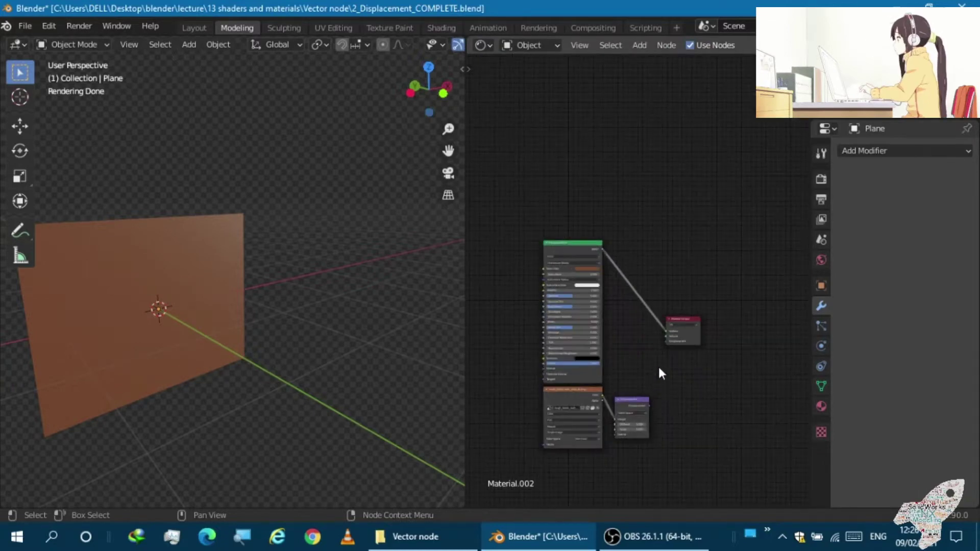
{"action": "scroll", "coordinate": [658, 364], "scroll_direction": "up", "scroll_amount": 2}
{"action": "scroll", "coordinate": [658, 372], "scroll_direction": "up", "scroll_amount": 1}
{"action": "middle_click_drag", "start_coordinate": [659, 372], "coordinate": [688, 326]}
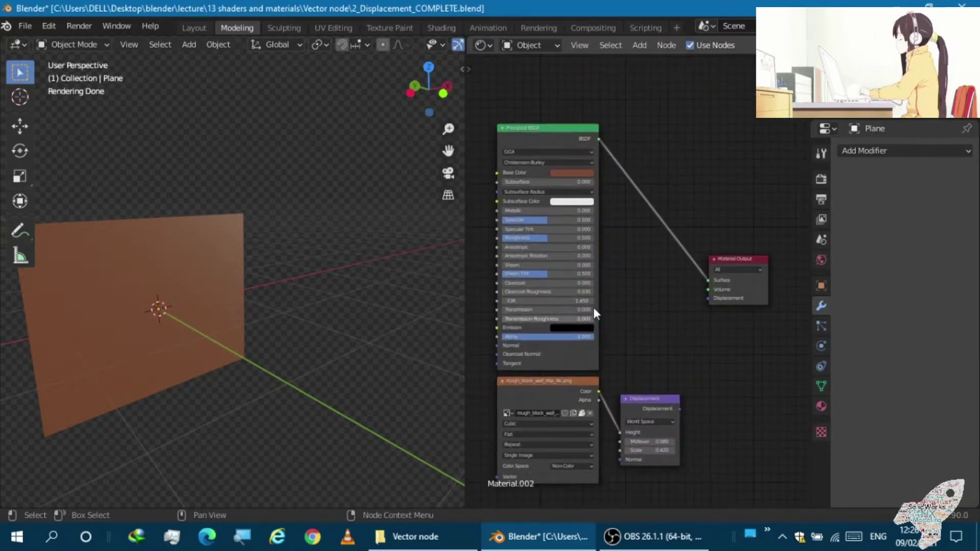
{"action": "scroll", "coordinate": [595, 309], "scroll_direction": "up", "scroll_amount": 1}
{"action": "middle_click_drag", "start_coordinate": [601, 310], "coordinate": [648, 362]}
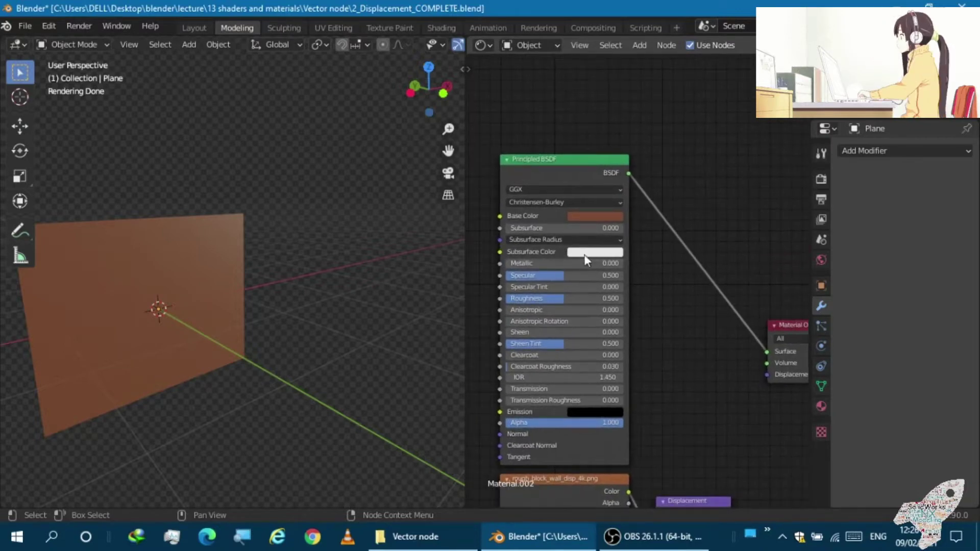
{"action": "scroll", "coordinate": [584, 254], "scroll_direction": "up", "scroll_amount": 1}
{"action": "scroll", "coordinate": [613, 266], "scroll_direction": "down", "scroll_amount": 1}
{"action": "middle_click_drag", "start_coordinate": [667, 302], "coordinate": [623, 310]}
Step: Frame Displacement and Material Output, then link Displacement into the output's Displacement input
{"action": "middle_click_drag", "start_coordinate": [636, 352], "coordinate": [681, 208]}
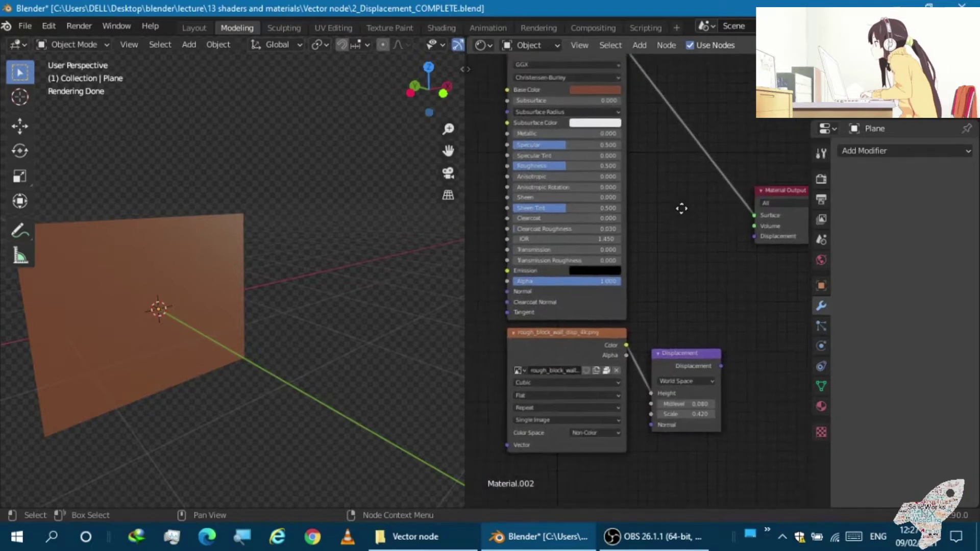
{"action": "mouse_move", "coordinate": [672, 269]}
{"action": "middle_mouse_down"}
{"action": "mouse_move", "coordinate": [571, 298]}
{"action": "mouse_move", "coordinate": [604, 286]}
{"action": "middle_mouse_up"}
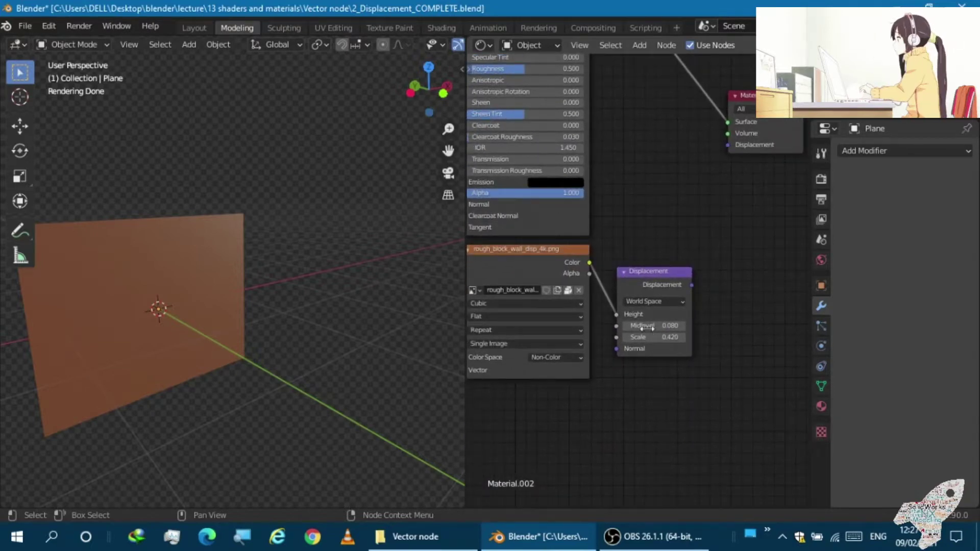
{"action": "left_click_drag", "start_coordinate": [692, 285], "coordinate": [731, 154]}
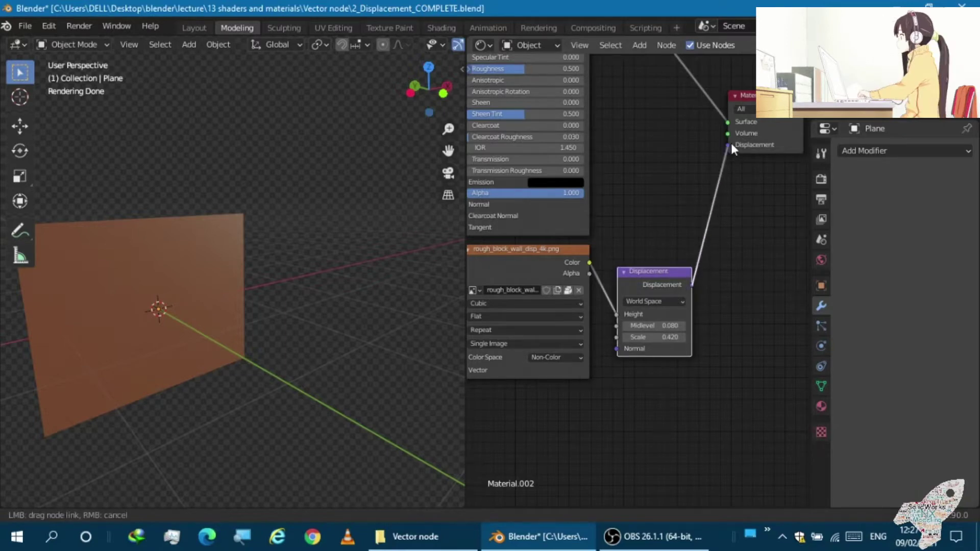
{"action": "left_click_drag", "start_coordinate": [732, 143], "coordinate": [731, 144]}
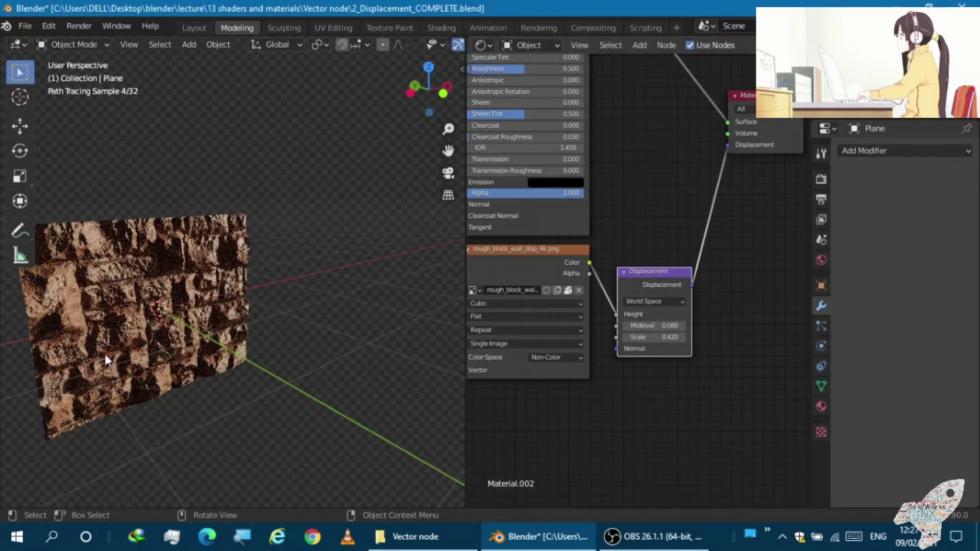
Step: Zoom the rendered viewport and node editor to inspect the displaced rough block wall
{"action": "scroll", "coordinate": [60, 363], "scroll_direction": "up", "scroll_amount": 5}
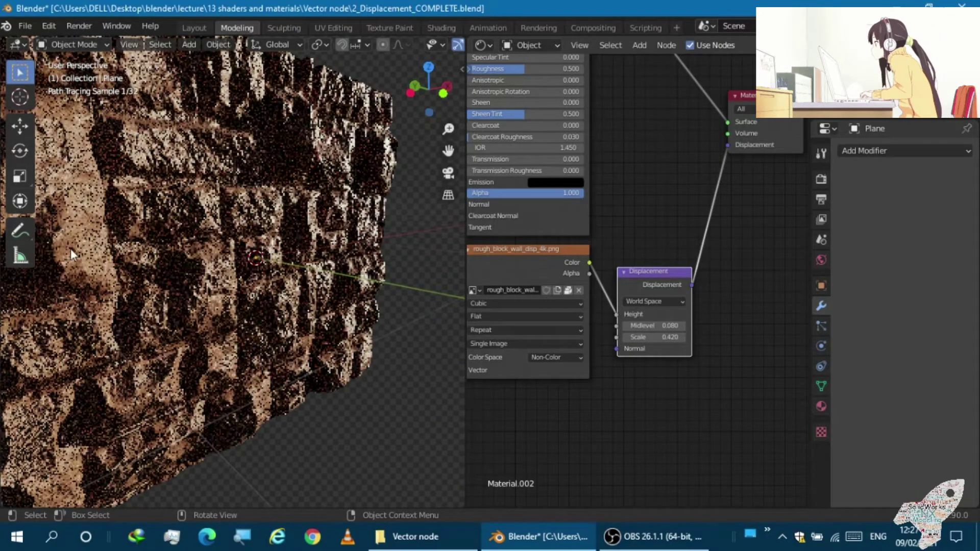
{"action": "scroll", "coordinate": [190, 307], "scroll_direction": "down", "scroll_amount": 2}
{"action": "scroll", "coordinate": [189, 307], "scroll_direction": "down", "scroll_amount": 2}
{"action": "scroll", "coordinate": [150, 262], "scroll_direction": "up", "scroll_amount": 3}
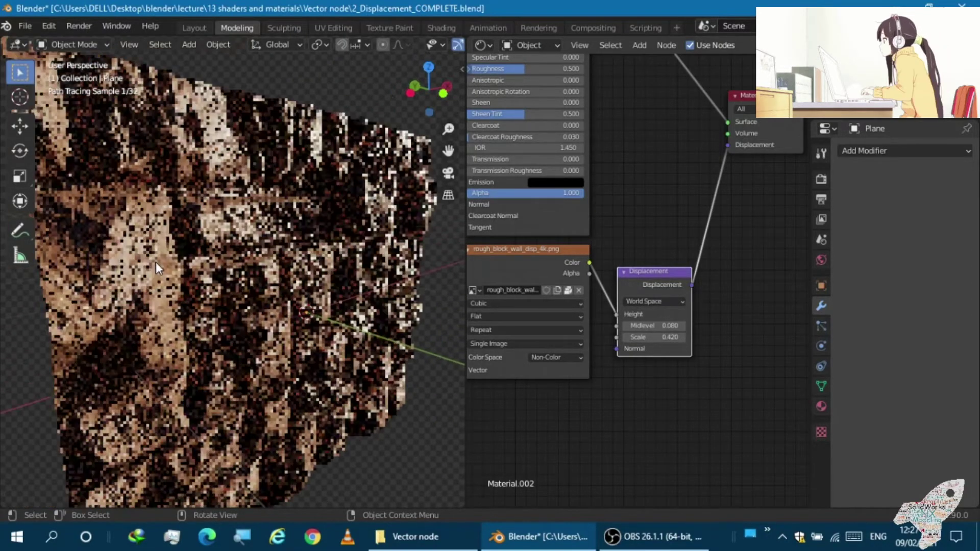
{"action": "scroll", "coordinate": [155, 262], "scroll_direction": "up", "scroll_amount": 2}
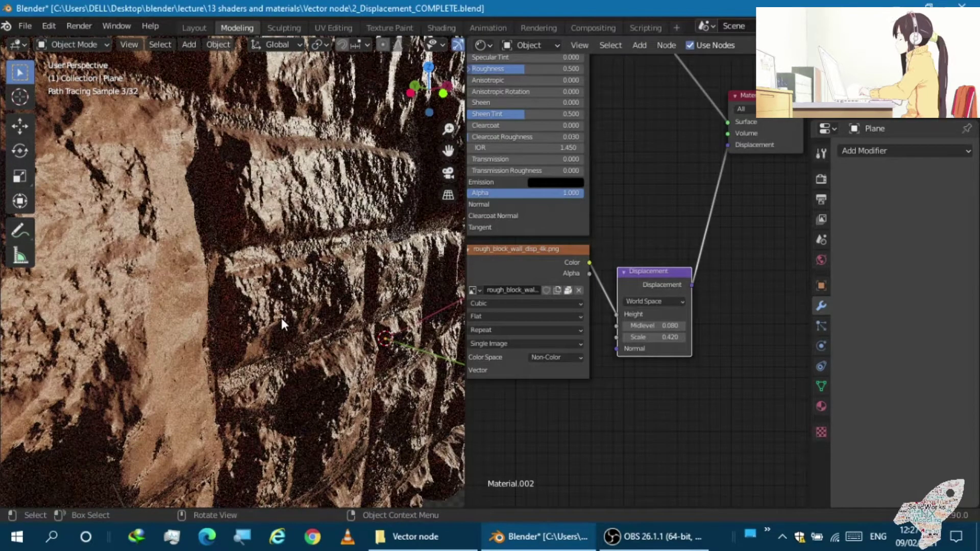
{"action": "scroll", "coordinate": [281, 318], "scroll_direction": "down", "scroll_amount": 1}
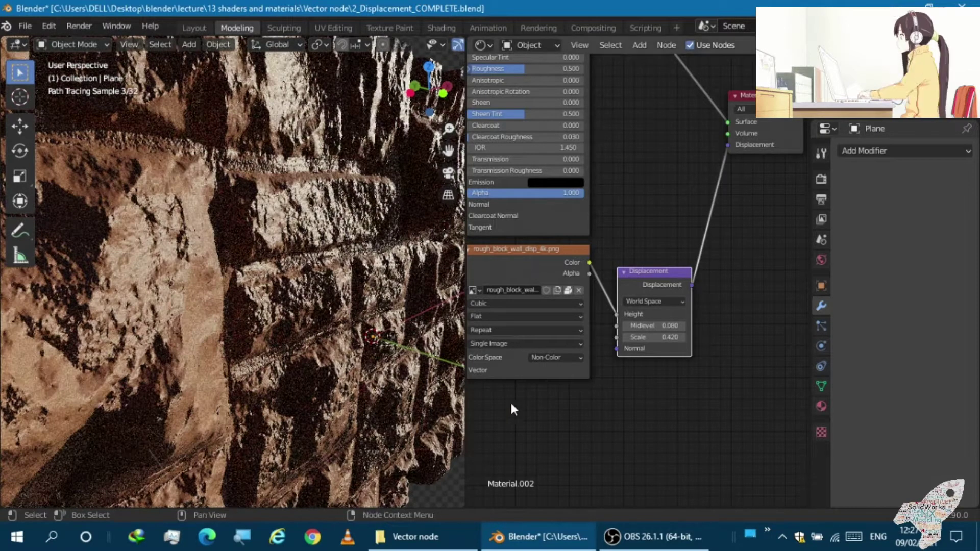
{"action": "scroll", "coordinate": [628, 424], "scroll_direction": "up", "scroll_amount": 1}
{"action": "scroll", "coordinate": [674, 361], "scroll_direction": "up", "scroll_amount": 1}
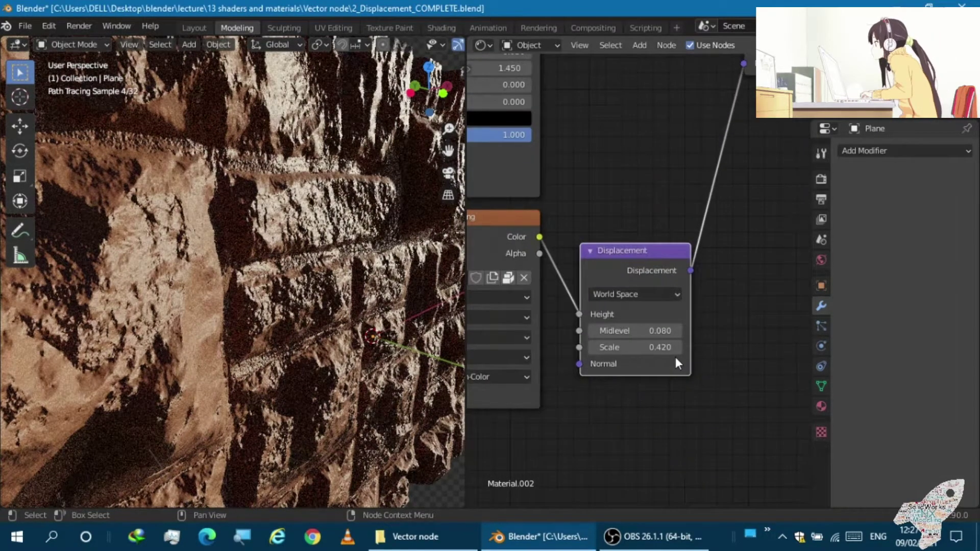
Step: Set the Displacement node's space to Object Space and zoom to compare the relief
{"action": "scroll", "coordinate": [663, 316], "scroll_direction": "up", "scroll_amount": 1}
{"action": "left_click", "coordinate": [655, 286]}
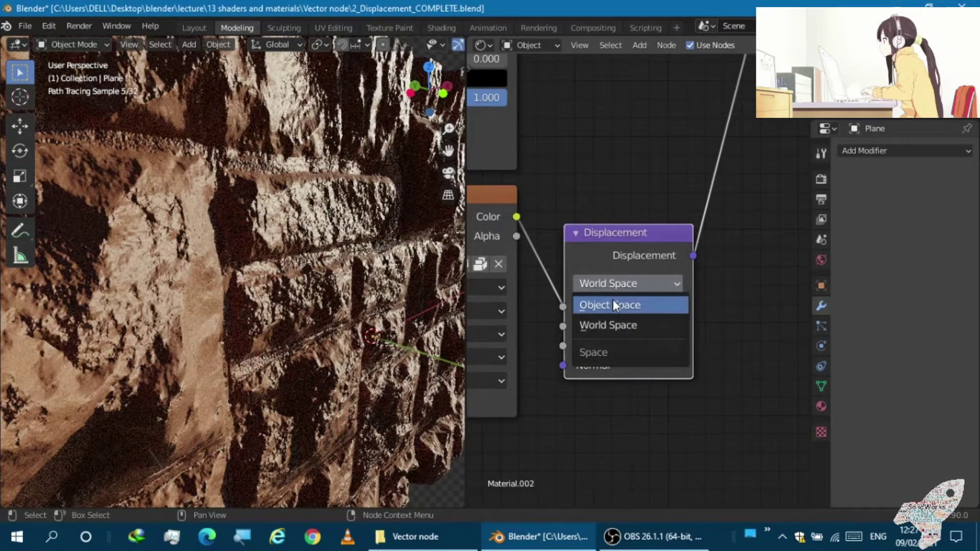
{"action": "left_click", "coordinate": [618, 284]}
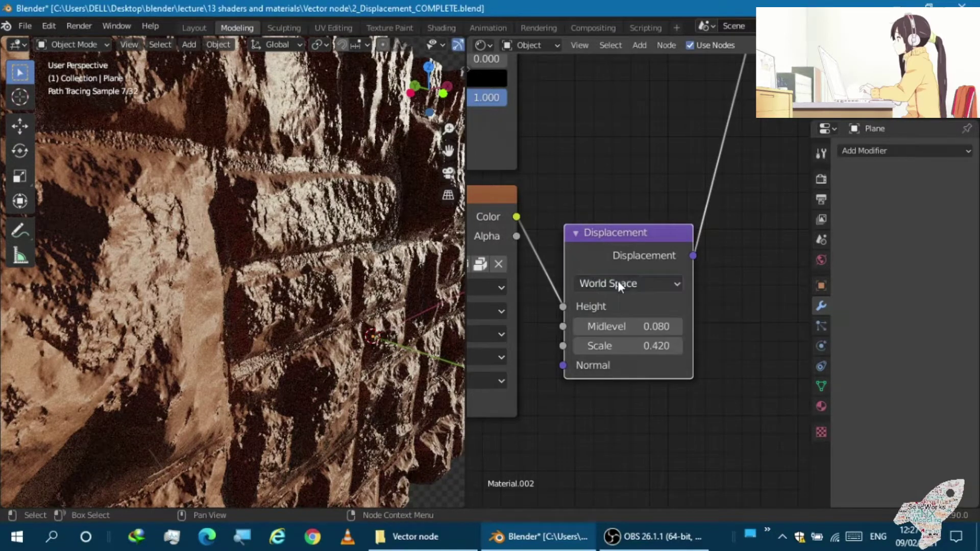
{"action": "left_click", "coordinate": [627, 285]}
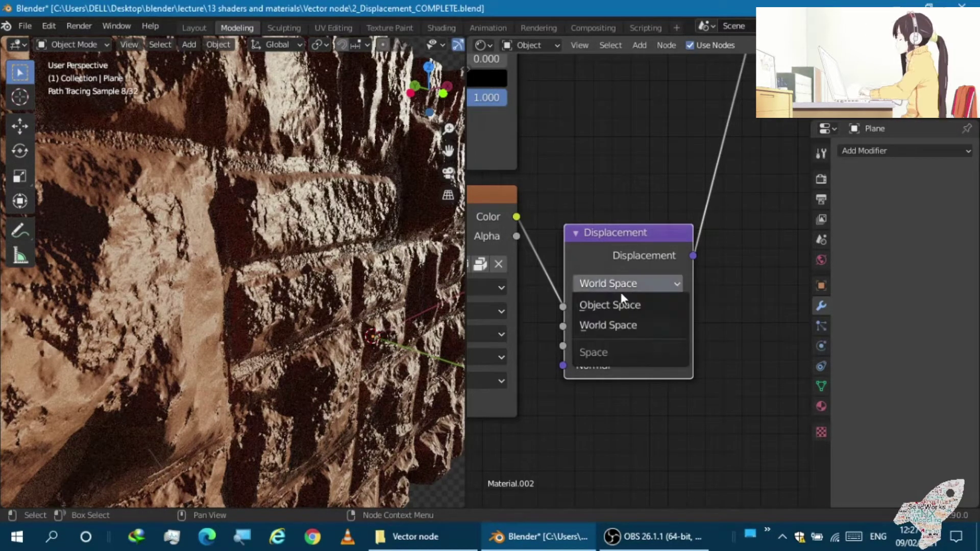
{"action": "mouse_move", "coordinate": [609, 305]}
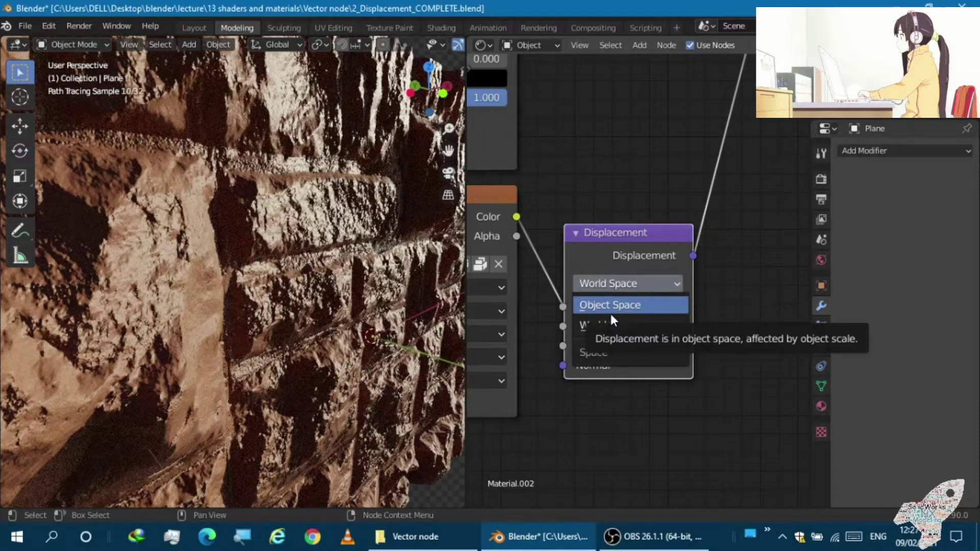
{"action": "left_click", "coordinate": [611, 313]}
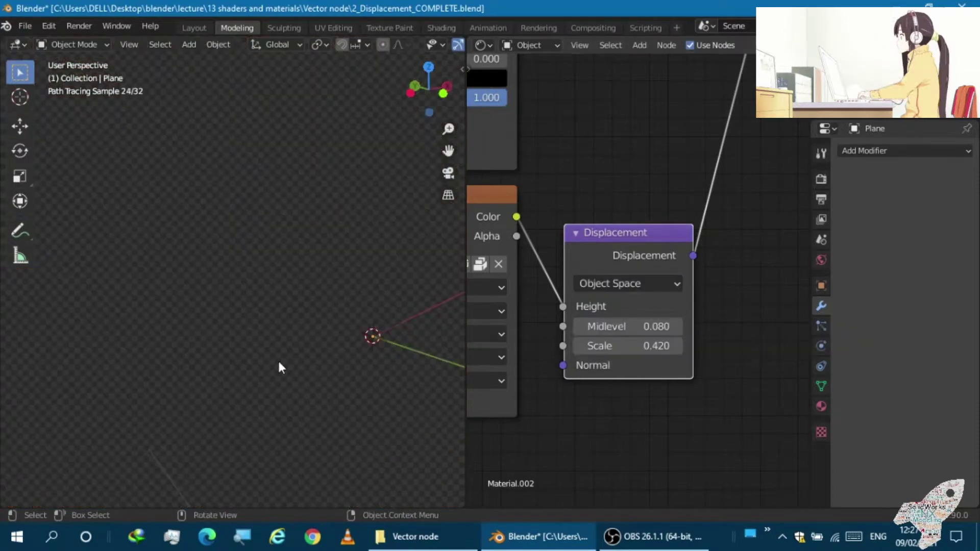
{"action": "scroll", "coordinate": [276, 360], "scroll_direction": "down", "scroll_amount": 2}
{"action": "scroll", "coordinate": [277, 360], "scroll_direction": "down", "scroll_amount": 2}
{"action": "scroll", "coordinate": [403, 437], "scroll_direction": "down", "scroll_amount": 1}
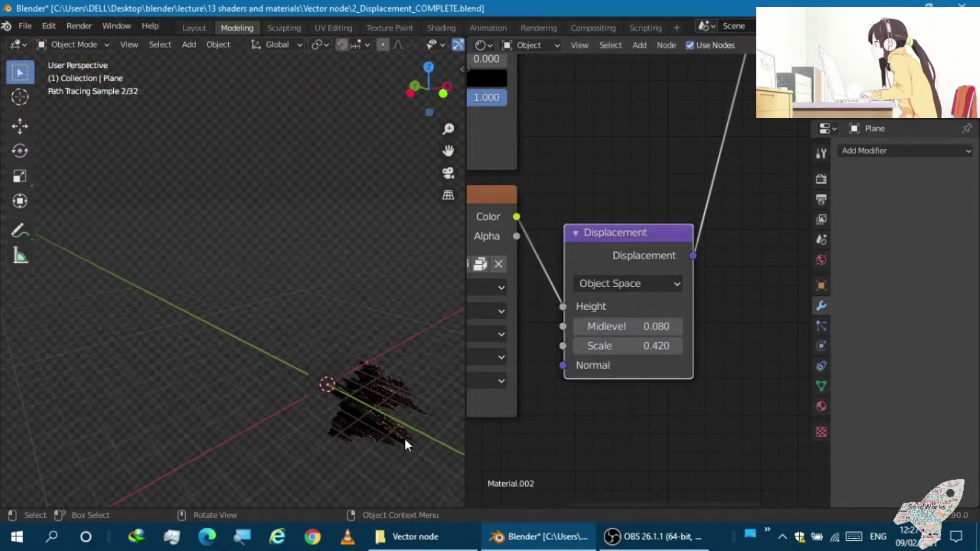
{"action": "scroll", "coordinate": [388, 430], "scroll_direction": "up", "scroll_amount": 3}
{"action": "scroll", "coordinate": [358, 417], "scroll_direction": "up", "scroll_amount": 2}
{"action": "scroll", "coordinate": [306, 393], "scroll_direction": "up", "scroll_amount": 1}
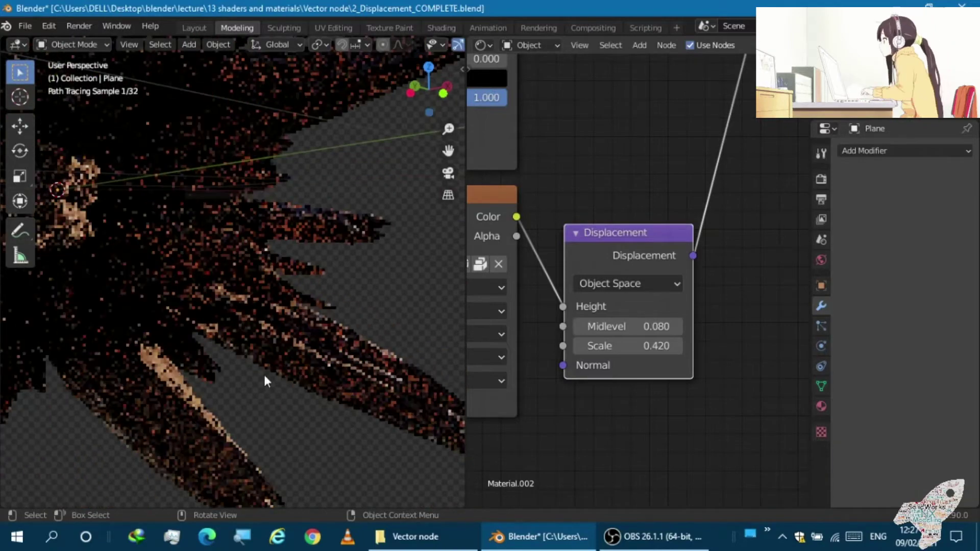
{"action": "scroll", "coordinate": [416, 368], "scroll_direction": "down", "scroll_amount": 4}
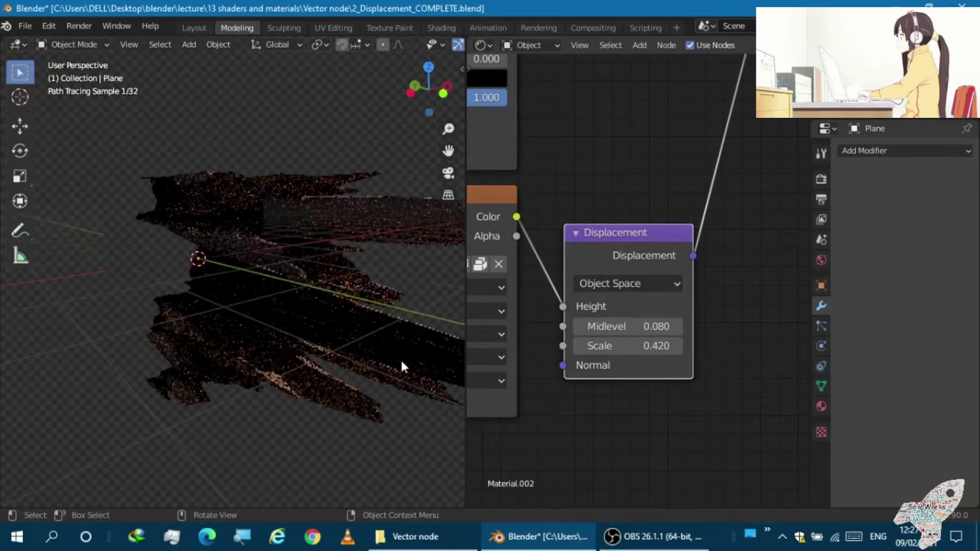
Step: Switch the Displacement node to World Space and zoom in to check the stone relief
{"action": "left_click", "coordinate": [642, 285]}
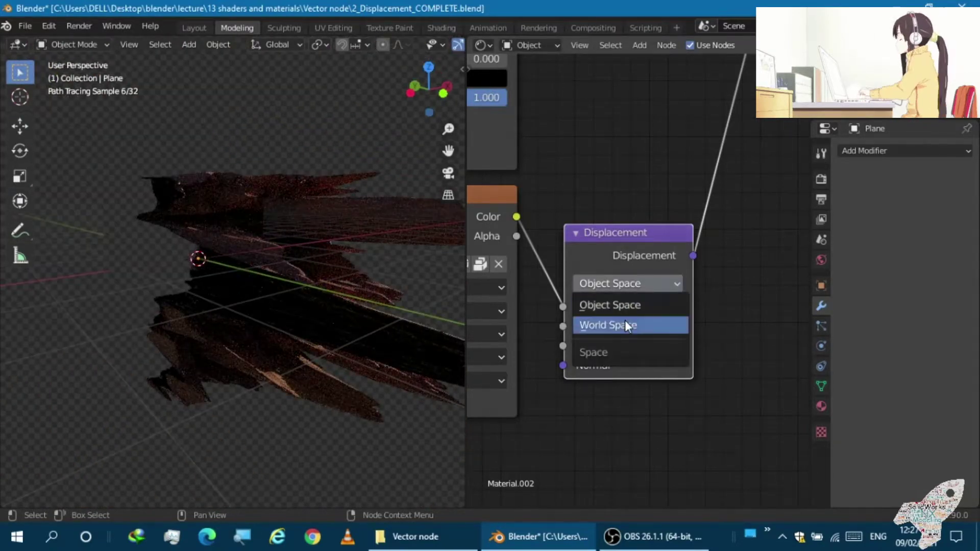
{"action": "left_click", "coordinate": [625, 326]}
{"action": "scroll", "coordinate": [207, 263], "scroll_direction": "up", "scroll_amount": 3}
{"action": "scroll", "coordinate": [208, 262], "scroll_direction": "up", "scroll_amount": 3}
{"action": "scroll", "coordinate": [287, 228], "scroll_direction": "up", "scroll_amount": 2}
{"action": "scroll", "coordinate": [313, 273], "scroll_direction": "down", "scroll_amount": 5}
{"action": "scroll", "coordinate": [262, 170], "scroll_direction": "up", "scroll_amount": 3}
{"action": "scroll", "coordinate": [285, 197], "scroll_direction": "up", "scroll_amount": 2}
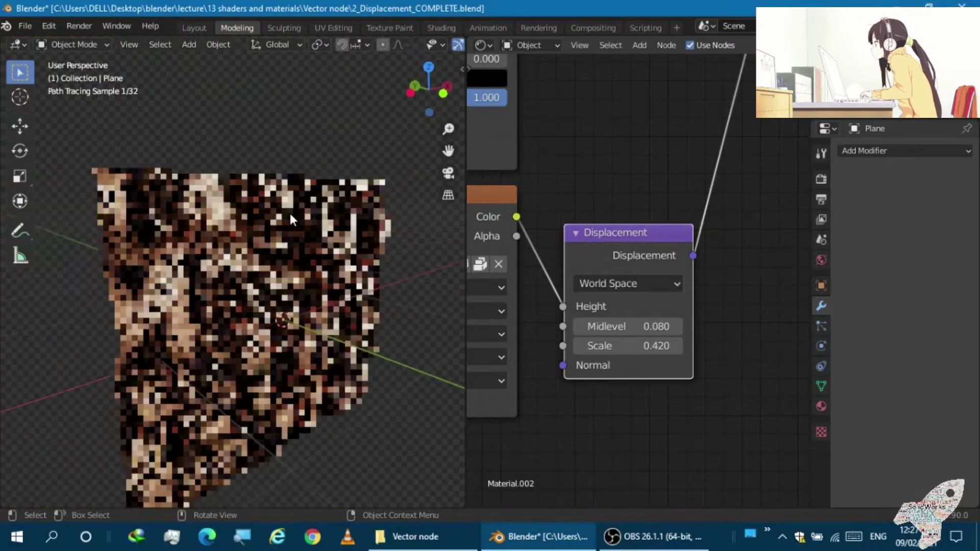
Step: Zoom around the displaced wall and bring up the plane's material settings in Properties
{"action": "scroll", "coordinate": [275, 234], "scroll_direction": "up", "scroll_amount": 2}
{"action": "scroll", "coordinate": [268, 204], "scroll_direction": "up", "scroll_amount": 2}
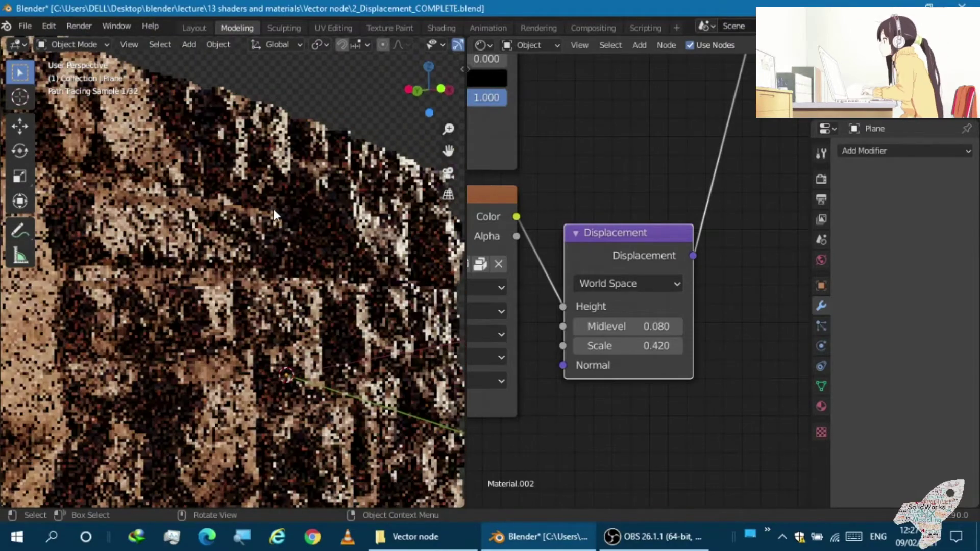
{"action": "scroll", "coordinate": [276, 229], "scroll_direction": "down", "scroll_amount": 2}
{"action": "scroll", "coordinate": [289, 286], "scroll_direction": "down", "scroll_amount": 1}
{"action": "scroll", "coordinate": [296, 317], "scroll_direction": "up", "scroll_amount": 2}
{"action": "scroll", "coordinate": [293, 320], "scroll_direction": "up", "scroll_amount": 1}
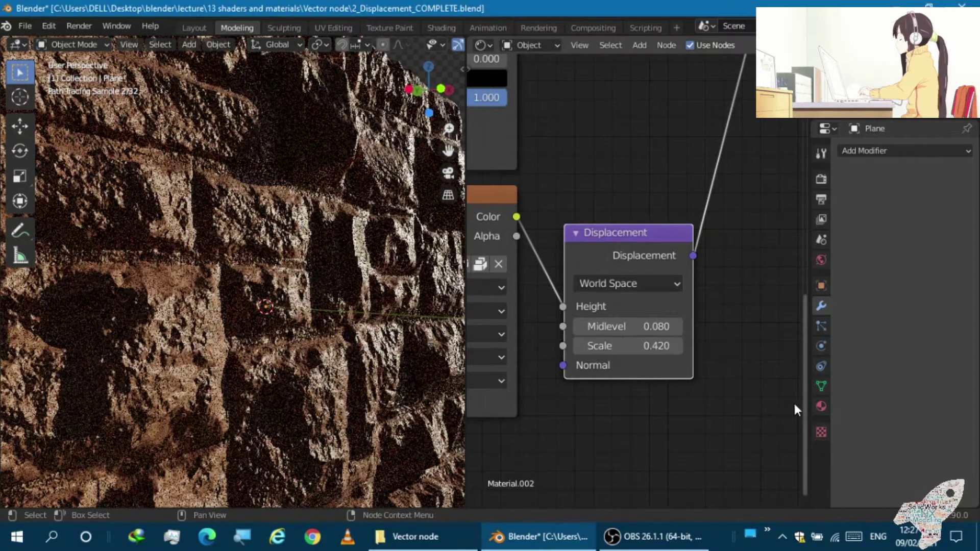
{"action": "left_click", "coordinate": [819, 407]}
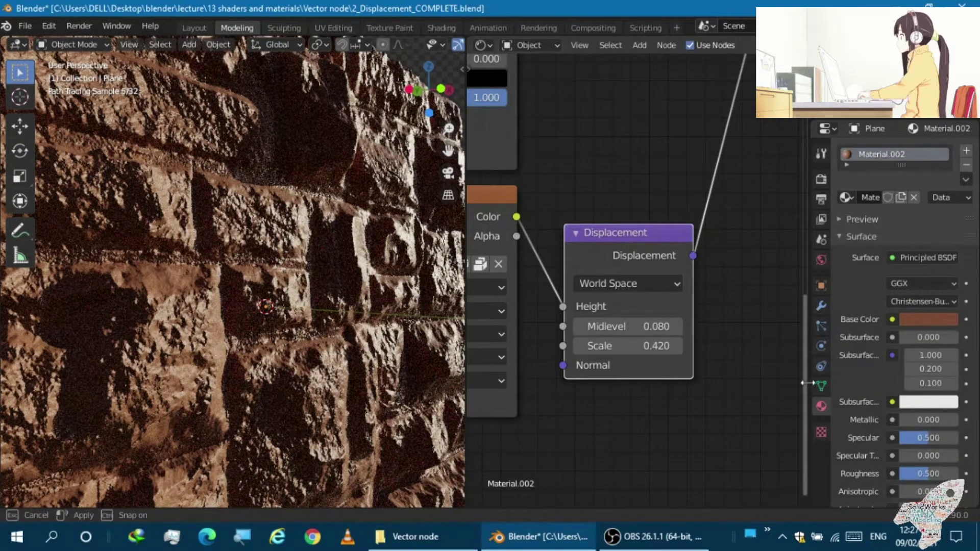
Step: Widen the Properties panel and reconnect a fresh Displacement node to the material's Displacement input
{"action": "left_click_drag", "start_coordinate": [807, 388], "coordinate": [715, 352]}
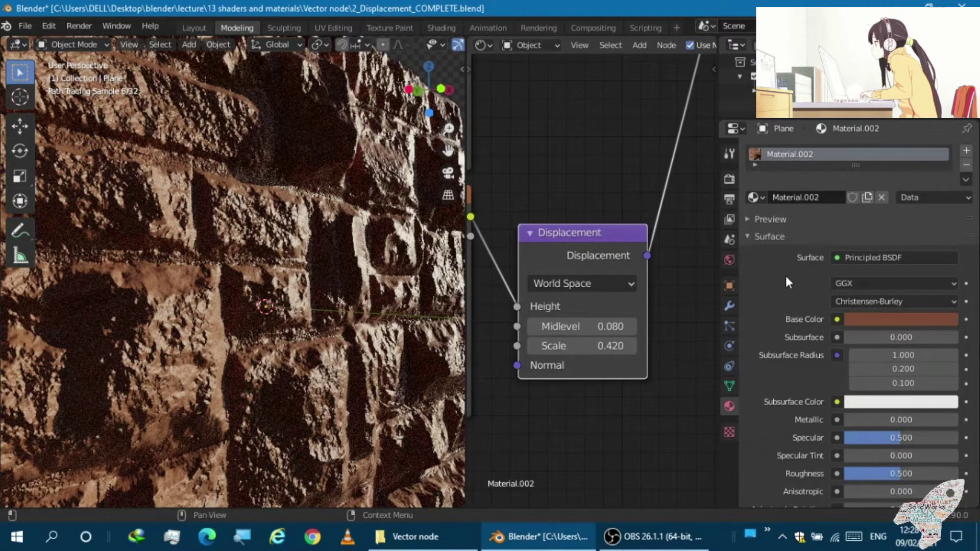
{"action": "scroll", "coordinate": [780, 239], "scroll_direction": "down", "scroll_amount": 3}
{"action": "scroll", "coordinate": [779, 237], "scroll_direction": "down", "scroll_amount": 2}
{"action": "scroll", "coordinate": [779, 241], "scroll_direction": "down", "scroll_amount": 5}
{"action": "scroll", "coordinate": [780, 243], "scroll_direction": "down", "scroll_amount": 4}
{"action": "scroll", "coordinate": [778, 247], "scroll_direction": "down", "scroll_amount": 4}
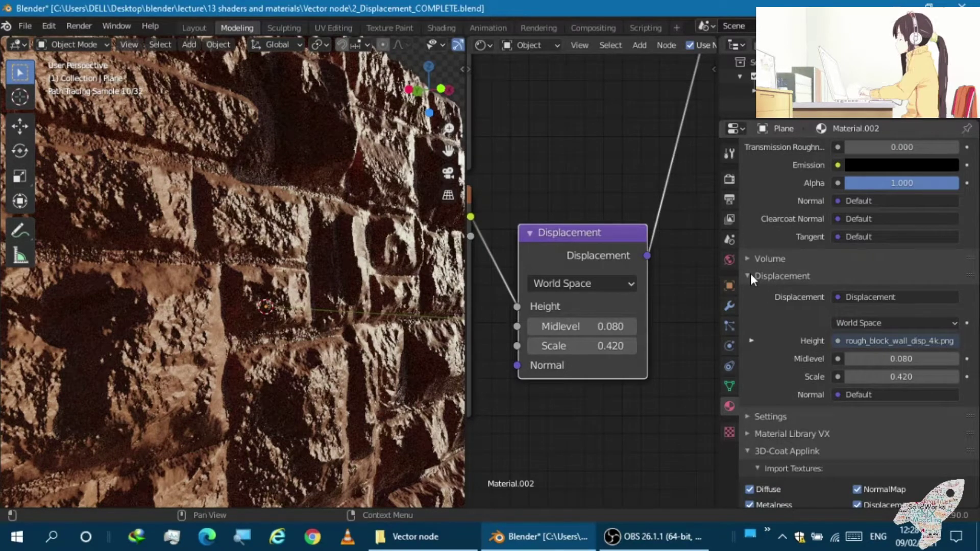
{"action": "left_click", "coordinate": [751, 275]}
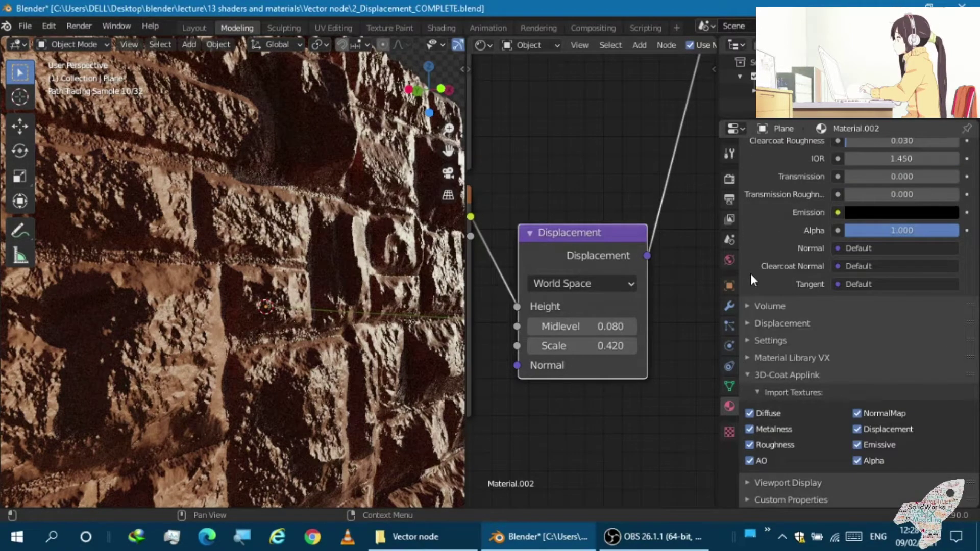
{"action": "left_click", "coordinate": [749, 322]}
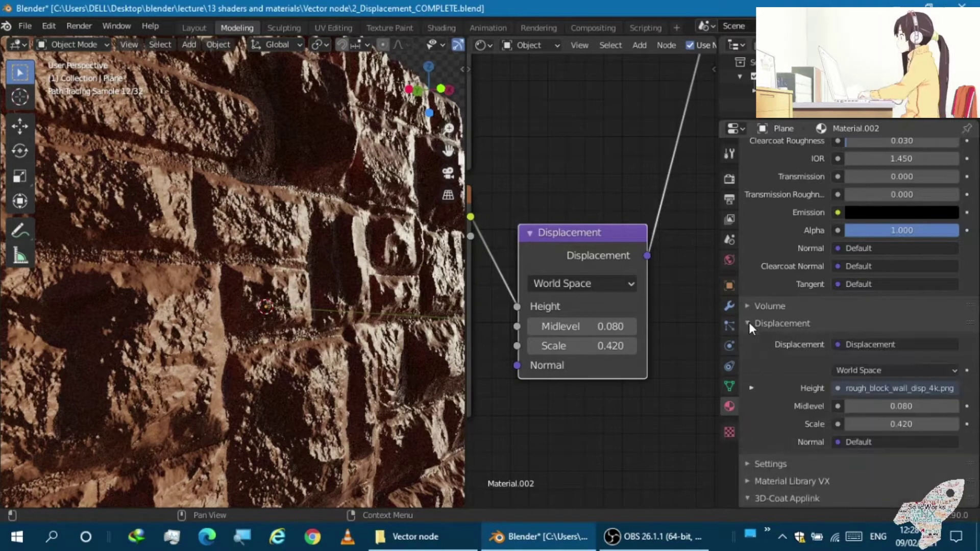
{"action": "scroll", "coordinate": [780, 314], "scroll_direction": "down", "scroll_amount": 5}
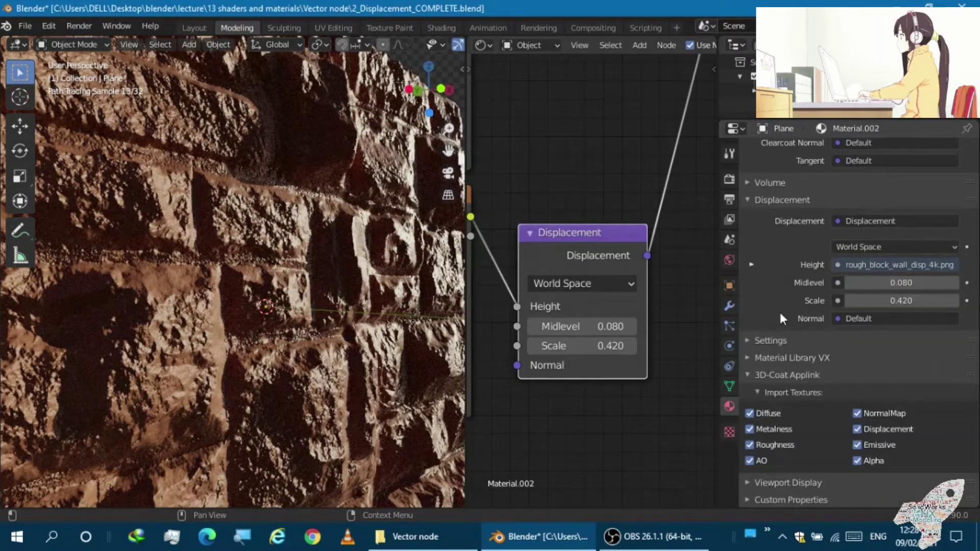
{"action": "left_click", "coordinate": [887, 221]}
{"action": "left_click", "coordinate": [887, 221]}
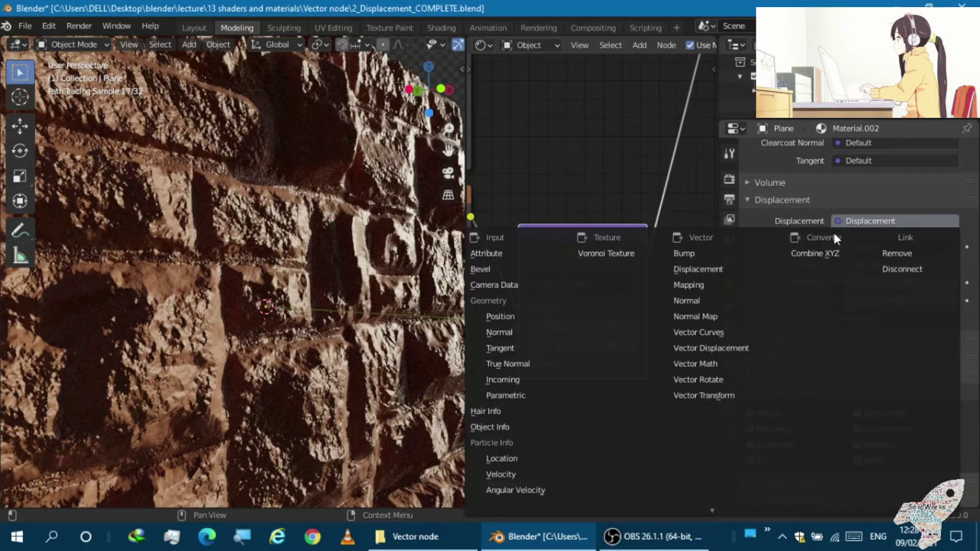
{"action": "left_click", "coordinate": [716, 265]}
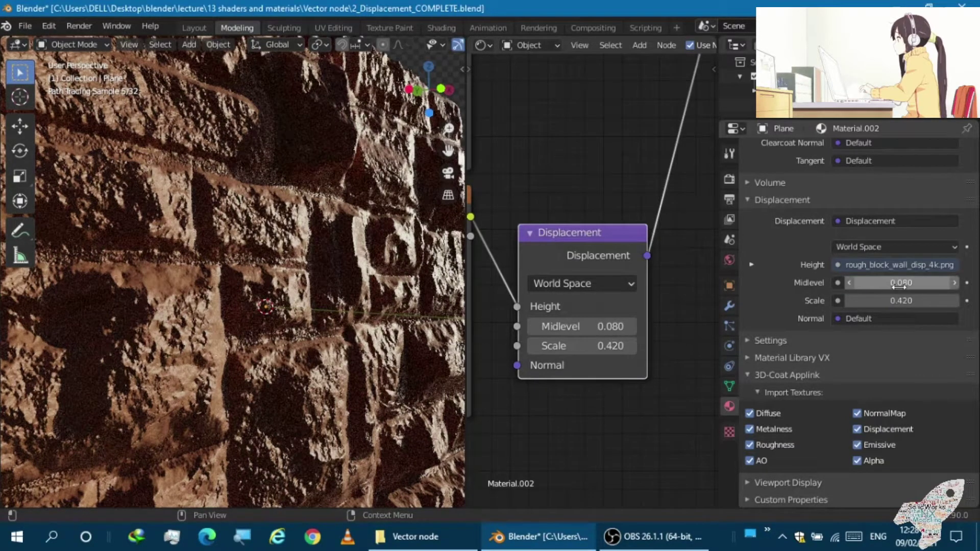
Step: Try Midlevel values up to 1.680, settle on 0.000, and raise Scale to 1.220
{"action": "left_click", "coordinate": [957, 282]}
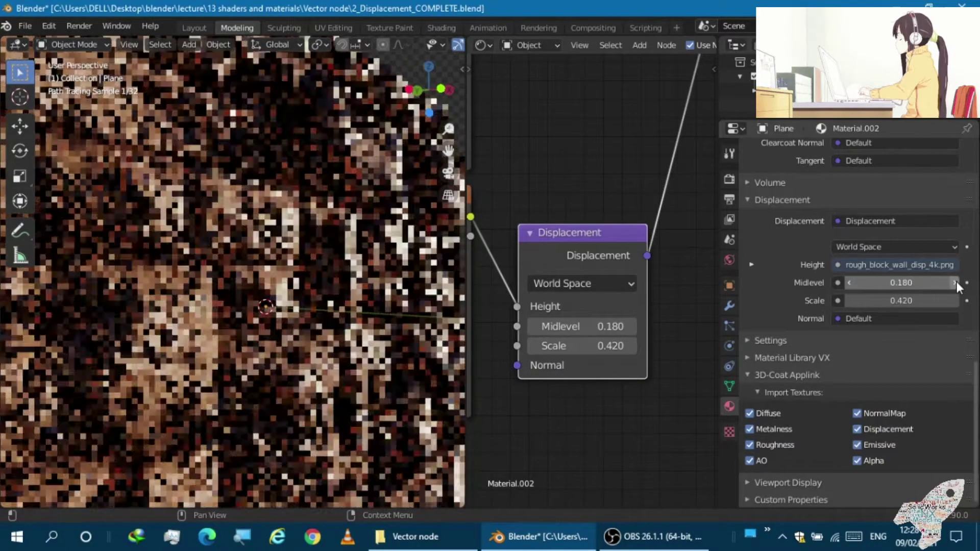
{"action": "left_click", "coordinate": [957, 282]}
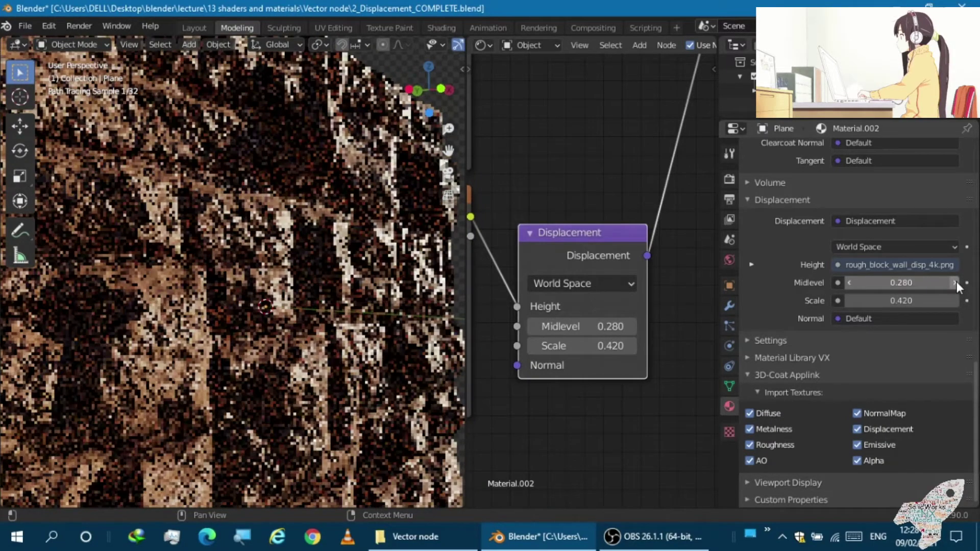
{"action": "scroll", "coordinate": [260, 335], "scroll_direction": "down", "scroll_amount": 5}
{"action": "scroll", "coordinate": [244, 349], "scroll_direction": "up", "scroll_amount": 1}
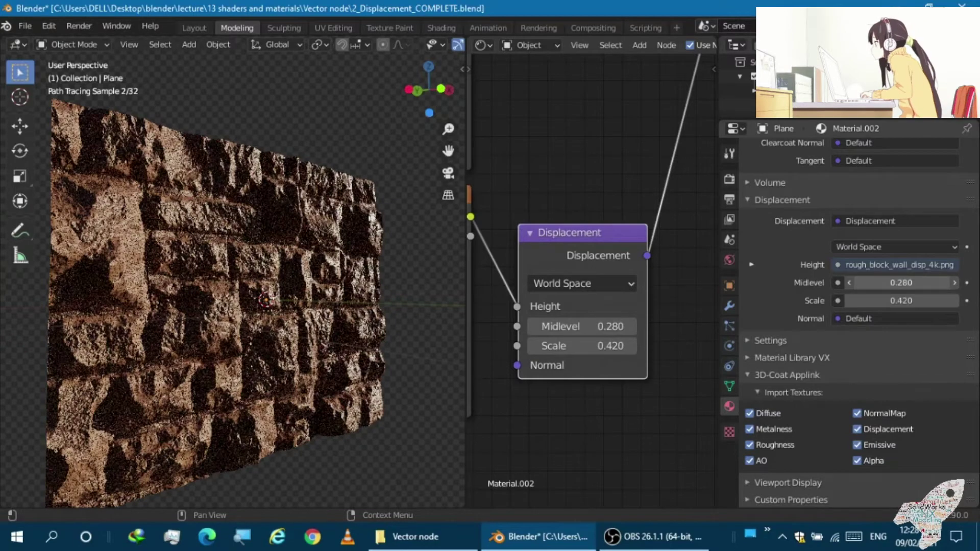
{"action": "left_click_drag", "start_coordinate": [901, 282], "coordinate": [950, 282]}
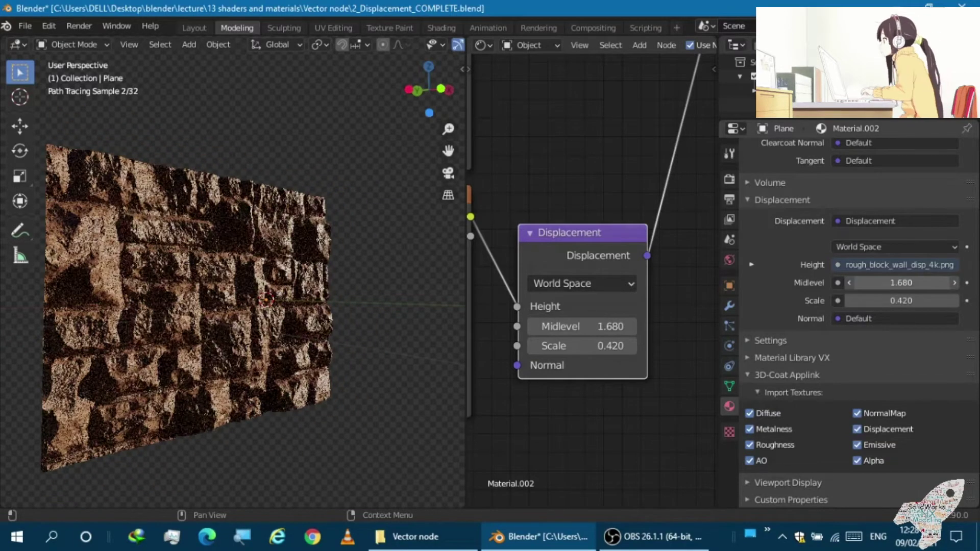
{"action": "left_click_drag", "start_coordinate": [901, 282], "coordinate": [863, 283]}
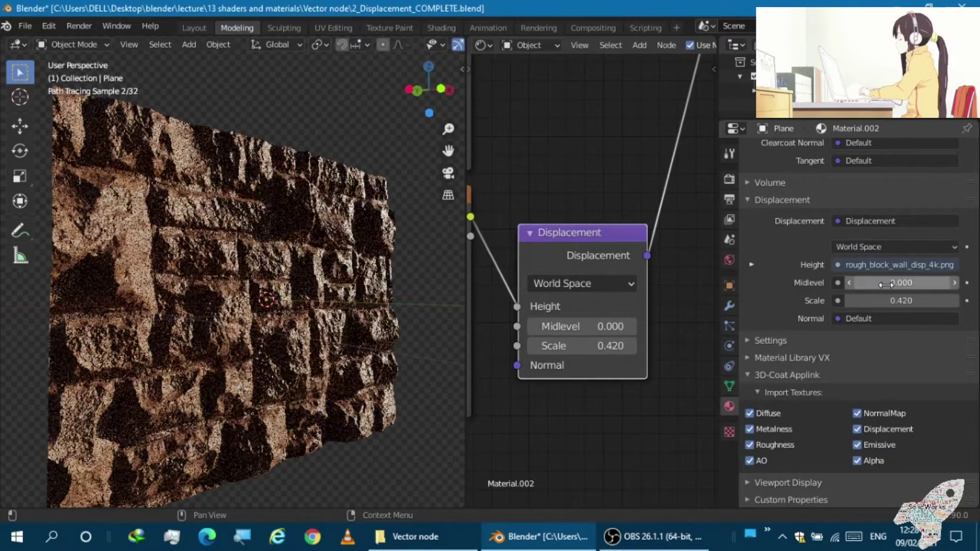
{"action": "left_click_drag", "start_coordinate": [901, 300], "coordinate": [939, 300]}
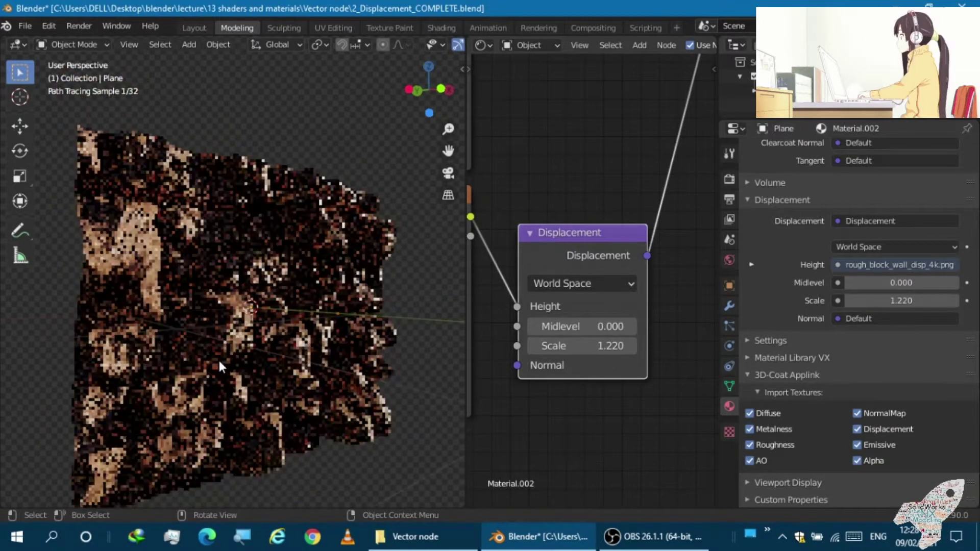
Step: Preview lower displacement Scale values, raise it to 1.620, and orbit out to view the whole wall
{"action": "scroll", "coordinate": [218, 359], "scroll_direction": "up", "scroll_amount": 2}
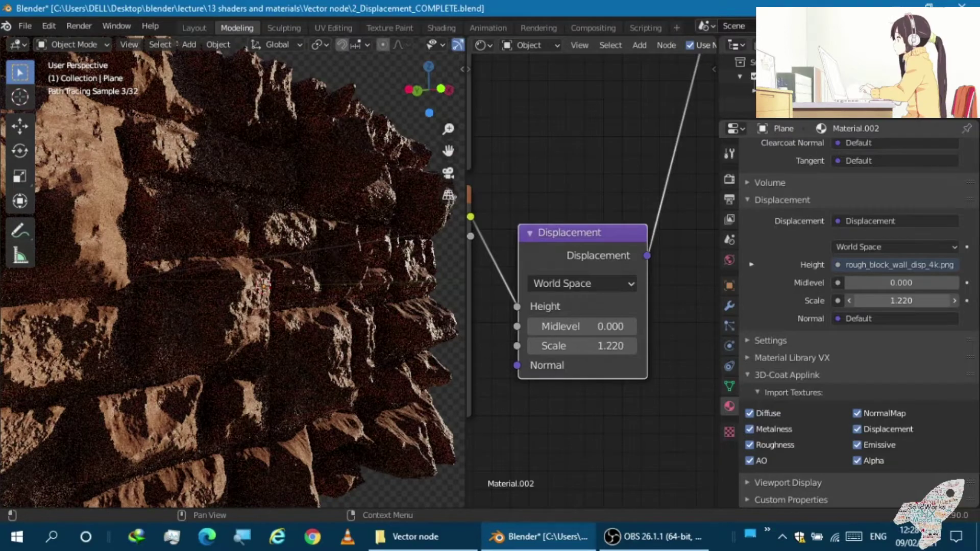
{"action": "left_click_drag", "start_coordinate": [901, 300], "coordinate": [889, 301]}
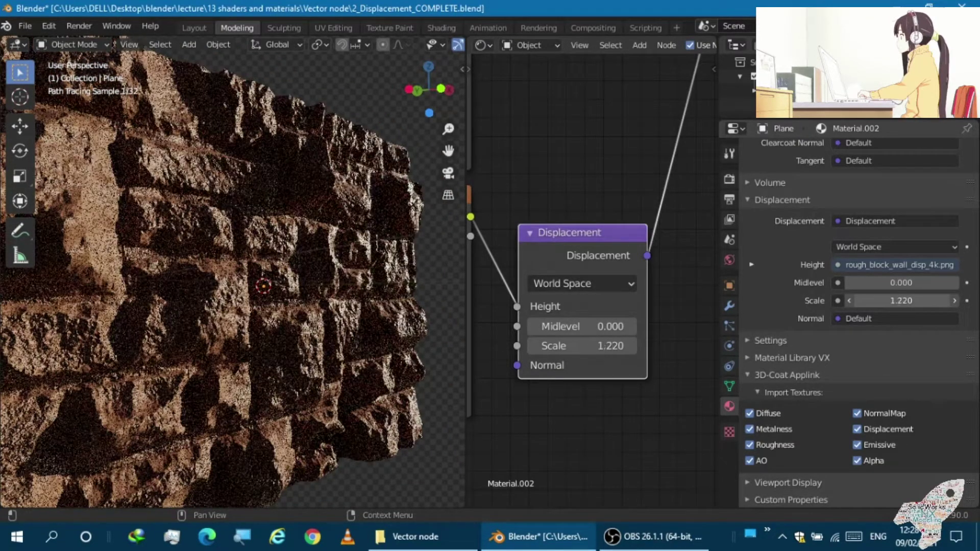
{"action": "left_click_drag", "start_coordinate": [902, 301], "coordinate": [916, 301]}
{"action": "mouse_move", "coordinate": [310, 316]}
{"action": "middle_mouse_down"}
{"action": "mouse_move", "coordinate": [274, 333]}
{"action": "mouse_move", "coordinate": [299, 323]}
{"action": "middle_mouse_up"}
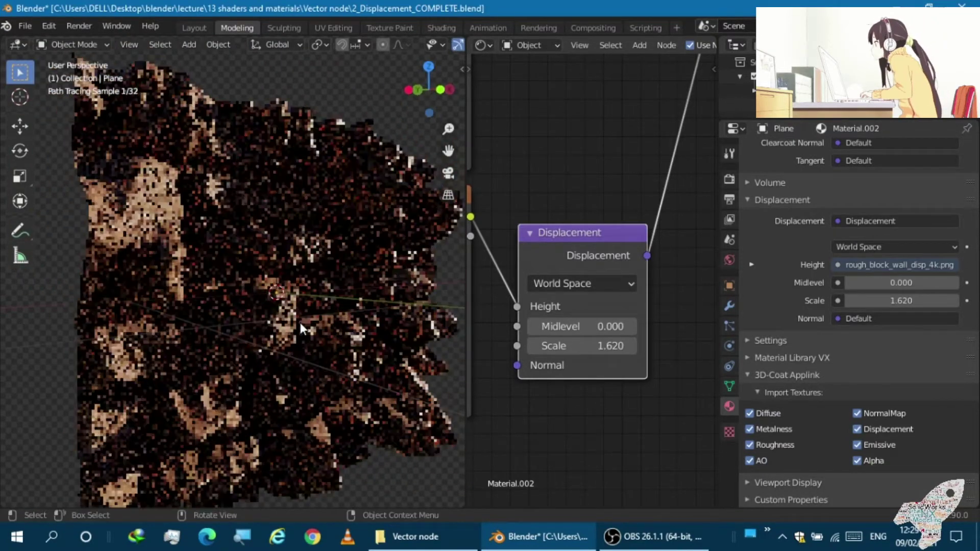
{"action": "scroll", "coordinate": [345, 311], "scroll_direction": "up", "scroll_amount": 4}
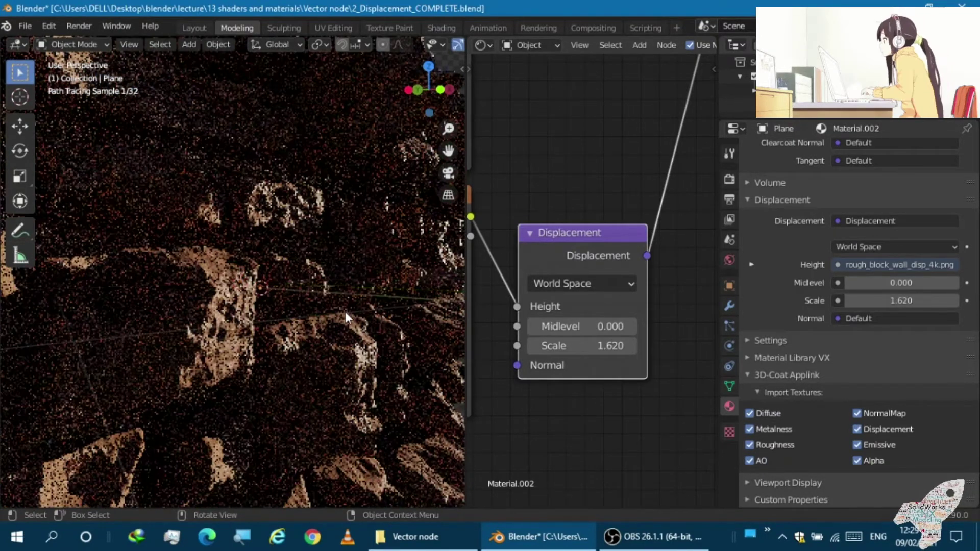
{"action": "scroll", "coordinate": [345, 312], "scroll_direction": "down", "scroll_amount": 2}
{"action": "scroll", "coordinate": [345, 312], "scroll_direction": "down", "scroll_amount": 2}
{"action": "middle_click_drag", "start_coordinate": [345, 311], "coordinate": [304, 332]}
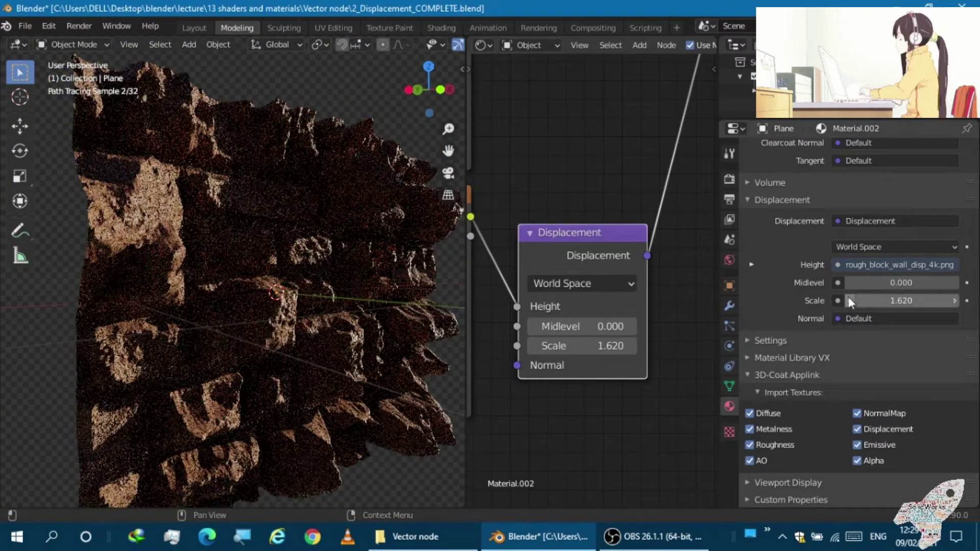
Step: Lower the displacement Scale step by step from 1.420 down to 0.820
{"action": "left_click", "coordinate": [841, 300]}
{"action": "left_click", "coordinate": [850, 301]}
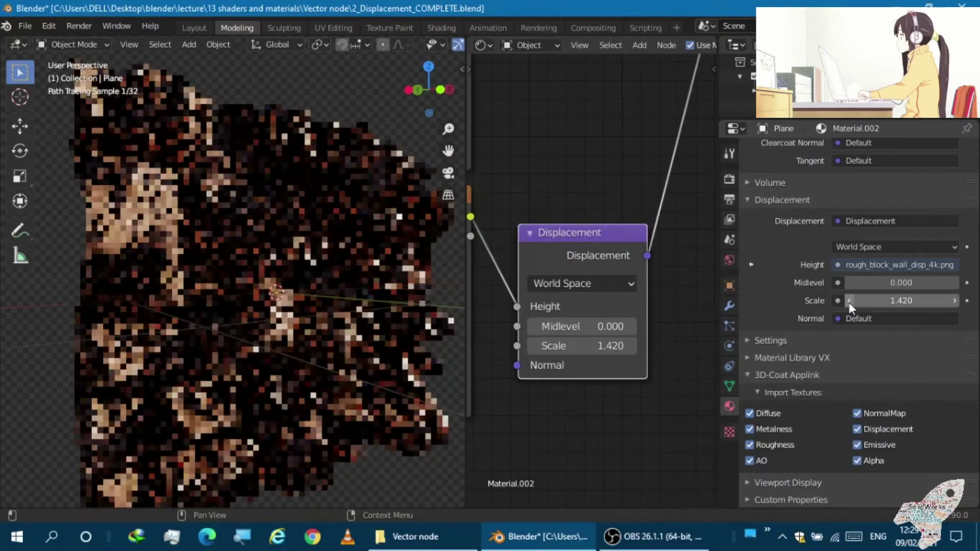
{"action": "left_click", "coordinate": [850, 301]}
{"action": "left_click", "coordinate": [850, 302]}
{"action": "left_click", "coordinate": [850, 302]}
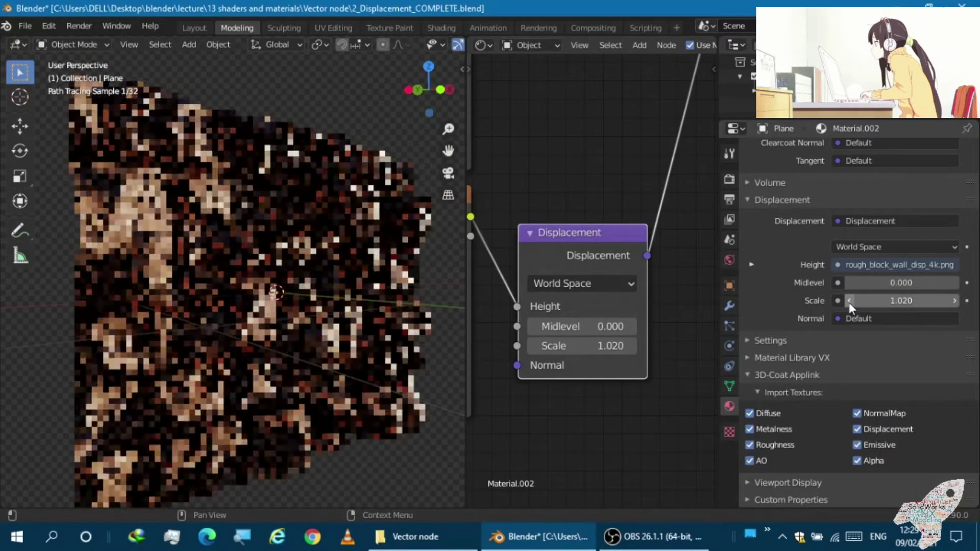
{"action": "left_click", "coordinate": [849, 301]}
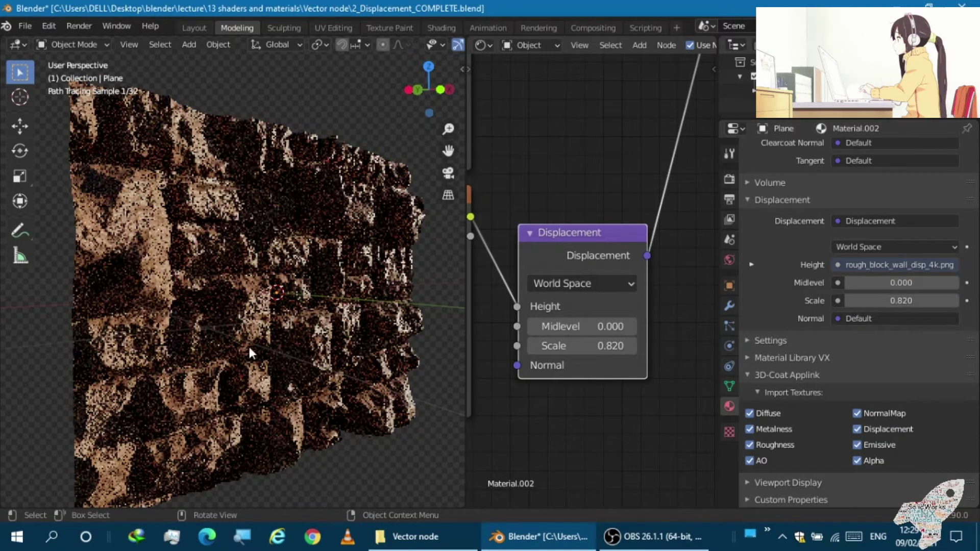
{"action": "scroll", "coordinate": [290, 341], "scroll_direction": "up", "scroll_amount": 2}
{"action": "scroll", "coordinate": [237, 289], "scroll_direction": "up", "scroll_amount": 1}
{"action": "scroll", "coordinate": [237, 290], "scroll_direction": "up", "scroll_amount": 1}
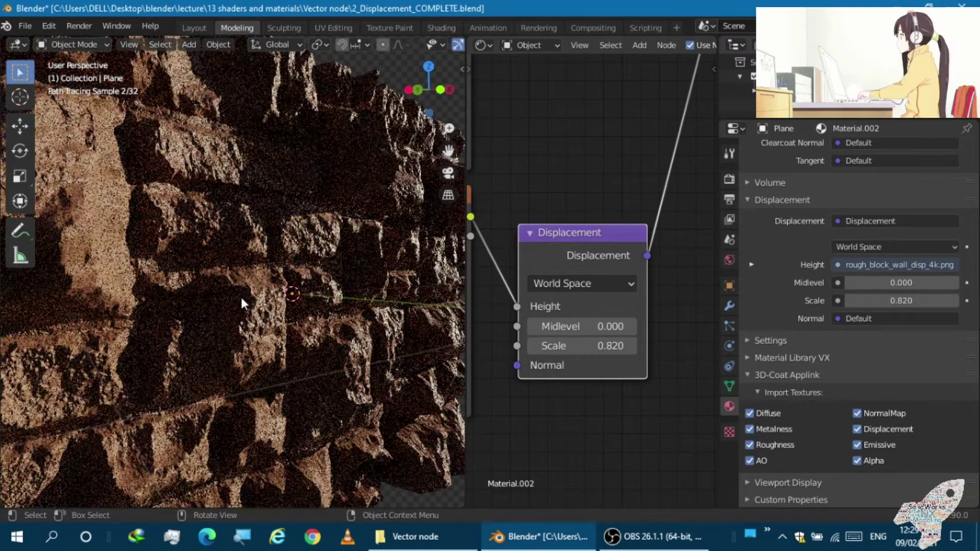
{"action": "scroll", "coordinate": [246, 304], "scroll_direction": "down", "scroll_amount": 2}
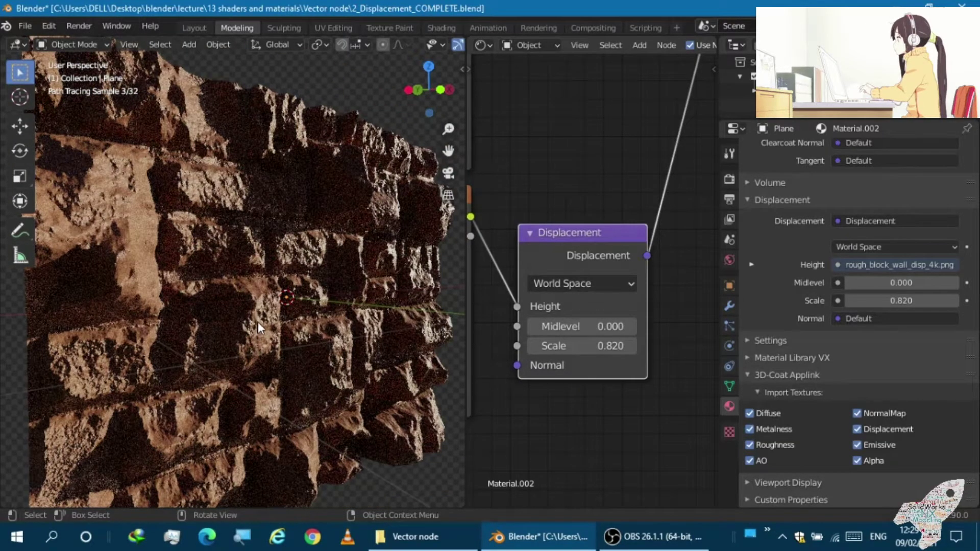
{"action": "left_click", "coordinate": [190, 28]}
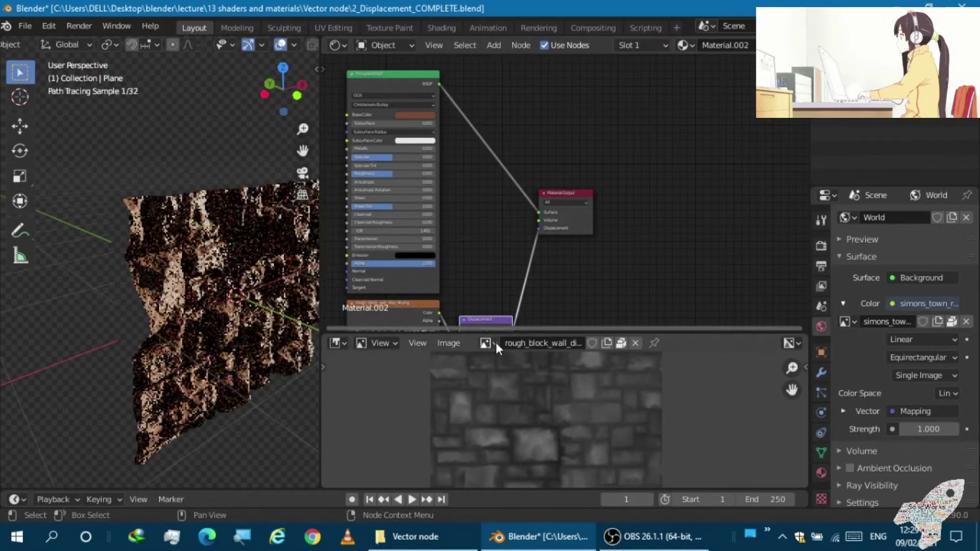
Step: Show rough_block_wall_disp_4k.png in the Image Editor, zoomed out and fully in view
{"action": "scroll", "coordinate": [231, 295], "scroll_direction": "up", "scroll_amount": 4}
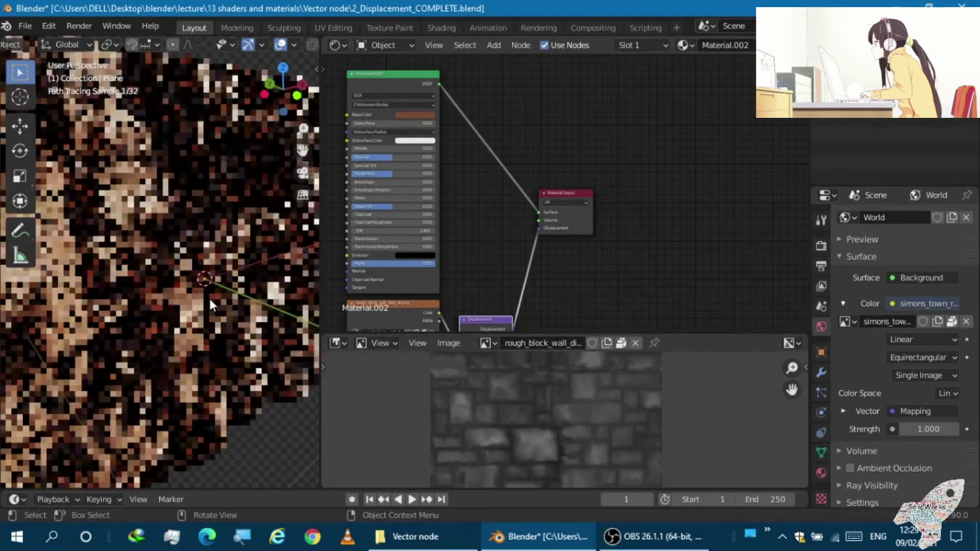
{"action": "scroll", "coordinate": [171, 209], "scroll_direction": "up", "scroll_amount": 1}
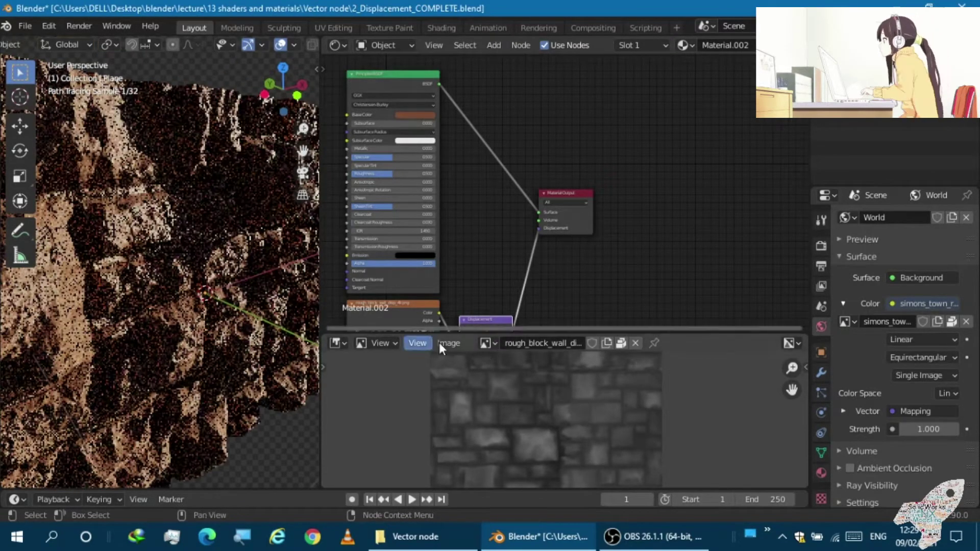
{"action": "left_click", "coordinate": [495, 343]}
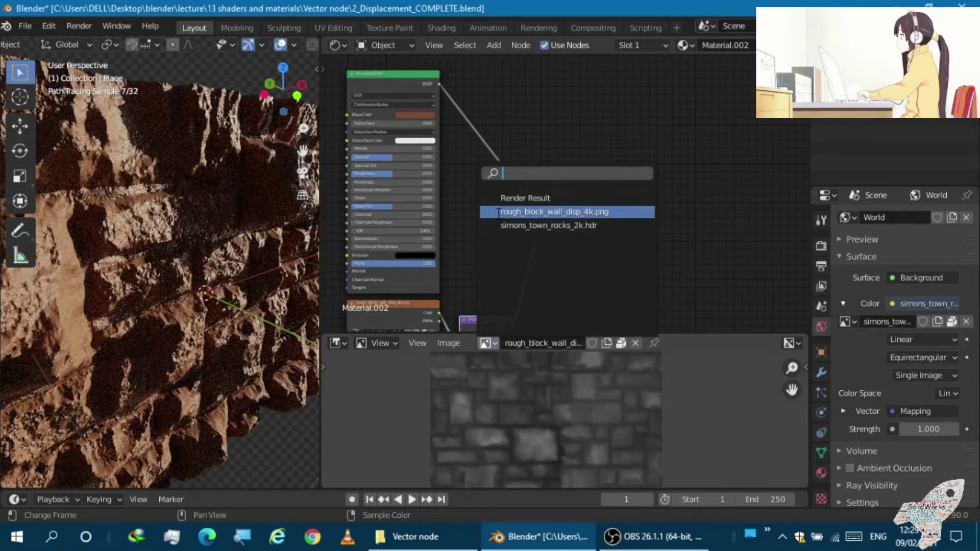
{"action": "left_click", "coordinate": [498, 212]}
{"action": "scroll", "coordinate": [488, 414], "scroll_direction": "down", "scroll_amount": 2}
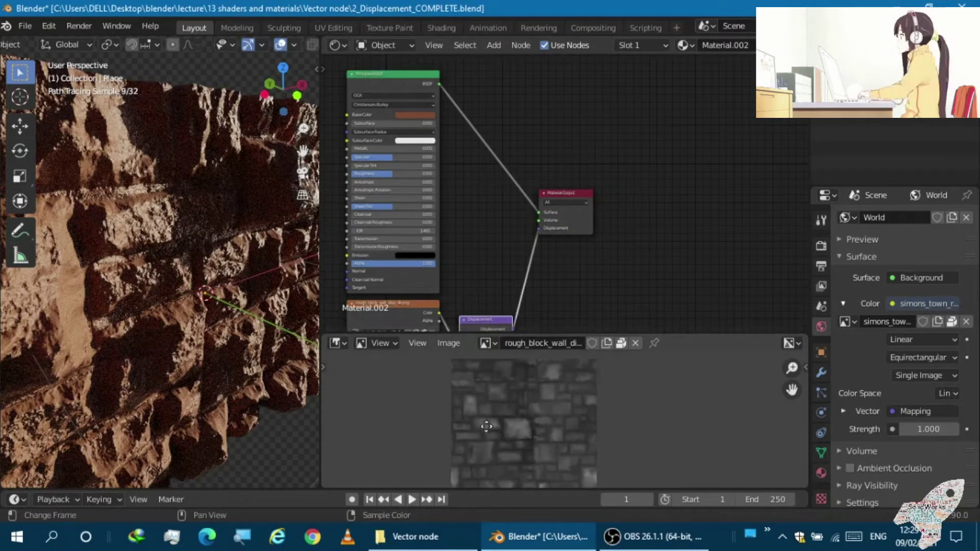
{"action": "middle_click_drag", "start_coordinate": [487, 427], "coordinate": [484, 457]}
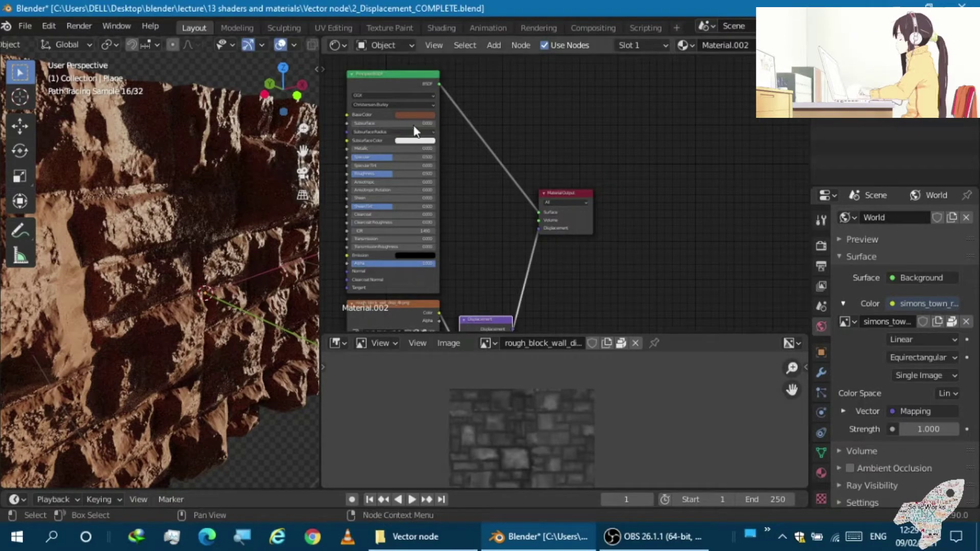
Step: Raise the Principled BSDF Base Color's value to lighten the rock wall
{"action": "scroll", "coordinate": [413, 120], "scroll_direction": "up", "scroll_amount": 1}
{"action": "scroll", "coordinate": [413, 120], "scroll_direction": "up", "scroll_amount": 1}
{"action": "scroll", "coordinate": [413, 116], "scroll_direction": "up", "scroll_amount": 2}
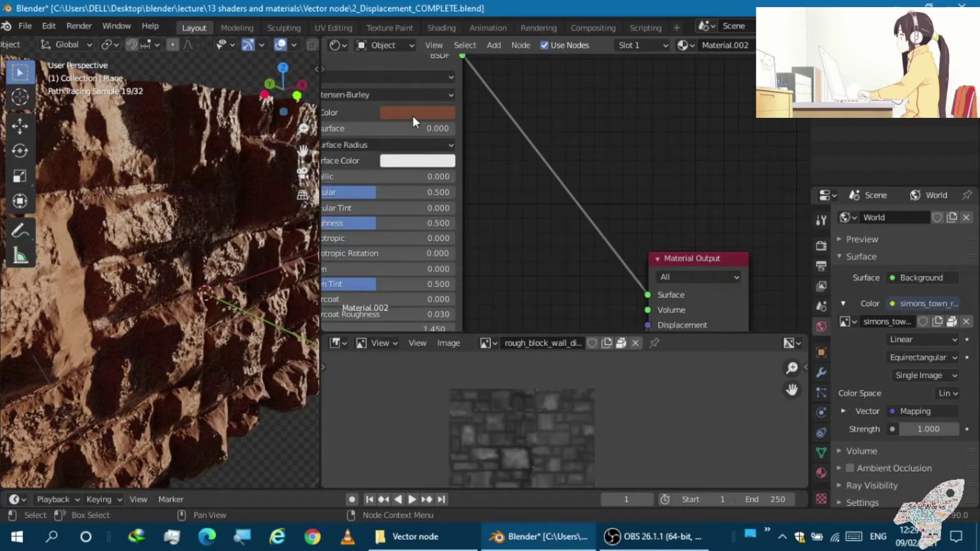
{"action": "left_click", "coordinate": [413, 115]}
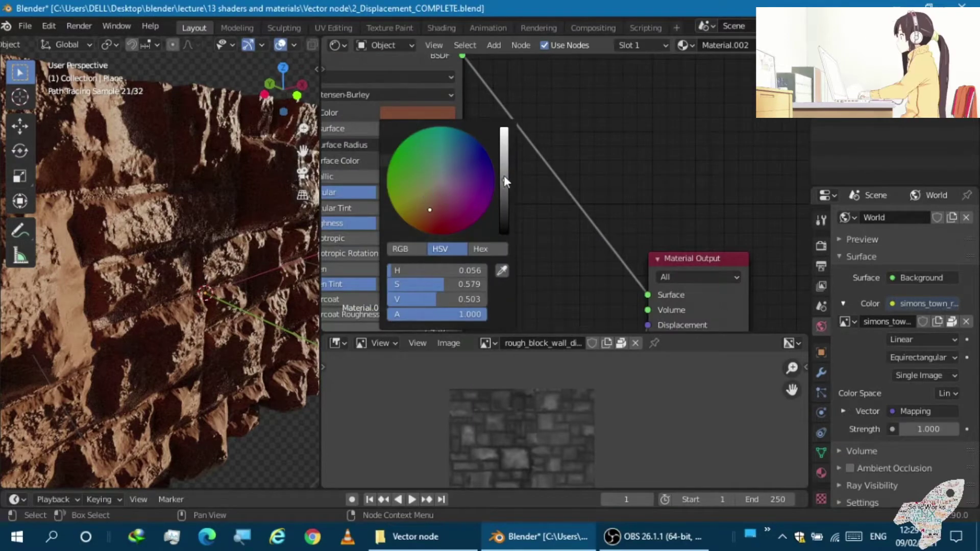
{"action": "left_click_drag", "start_coordinate": [504, 180], "coordinate": [505, 157]}
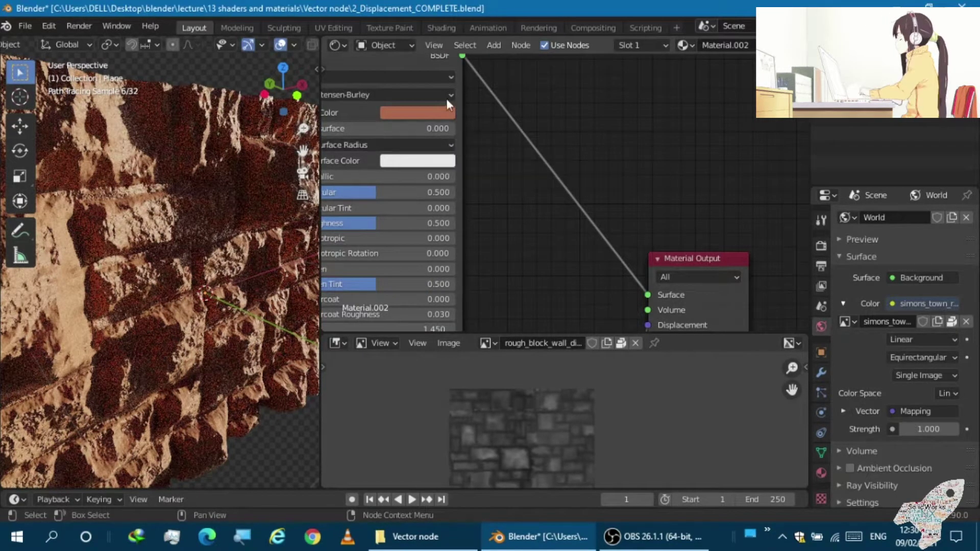
Step: Fine-tune the Base Color value back down to about 0.644
{"action": "scroll", "coordinate": [450, 96], "scroll_direction": "up", "scroll_amount": 1}
{"action": "scroll", "coordinate": [437, 124], "scroll_direction": "up", "scroll_amount": 1}
{"action": "left_click", "coordinate": [434, 109]}
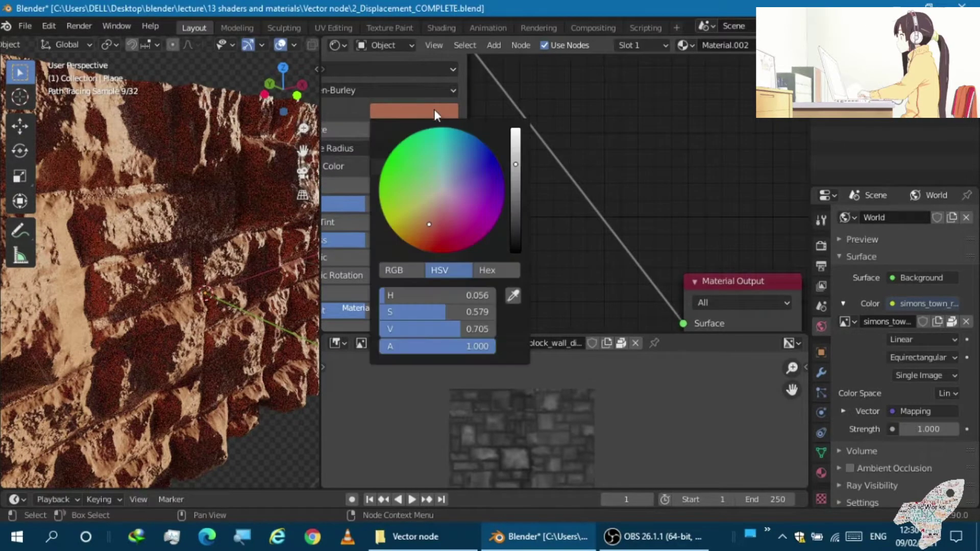
{"action": "left_click_drag", "start_coordinate": [522, 158], "coordinate": [516, 172]}
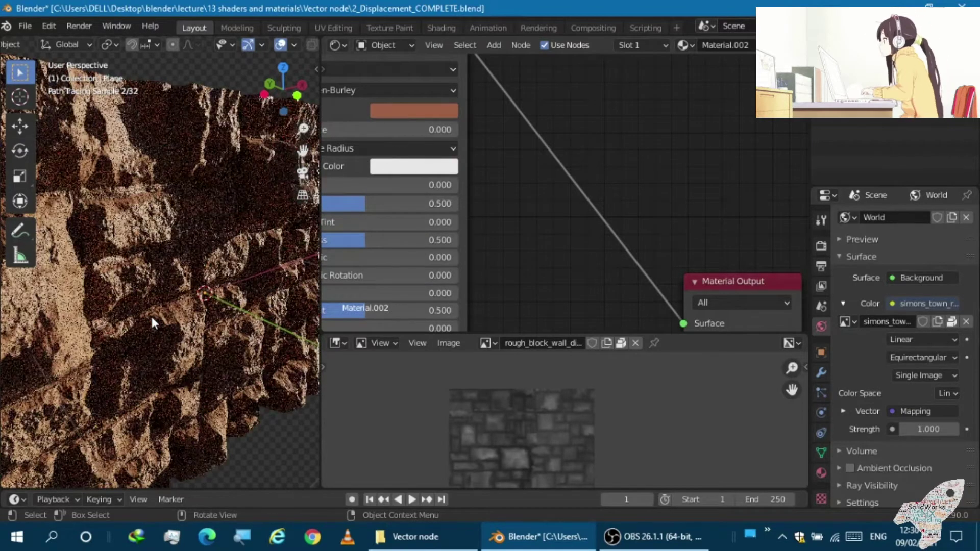
Step: Return to the Modeling workspace in Object Mode with the 3D viewport filling the whole area
{"action": "left_click", "coordinate": [241, 27]}
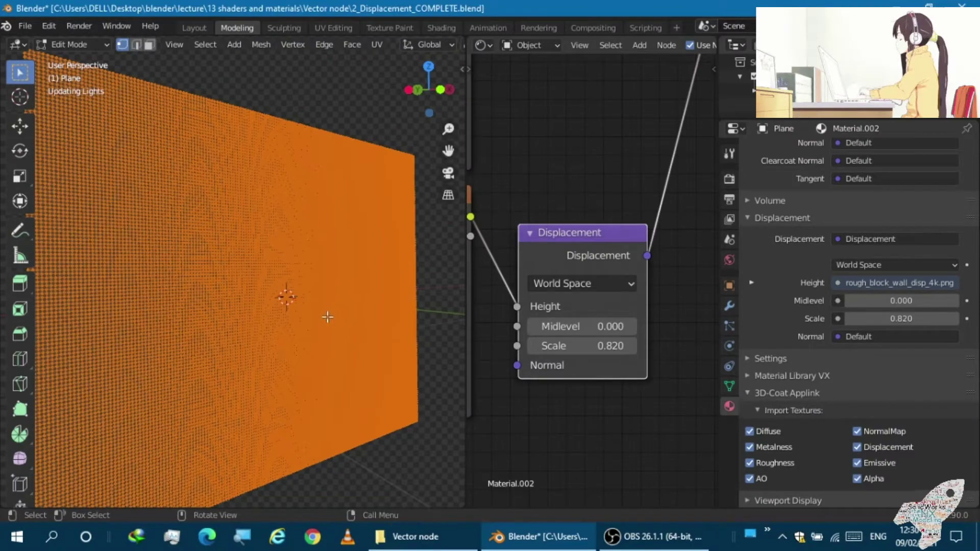
{"action": "key", "text": "Tab"}
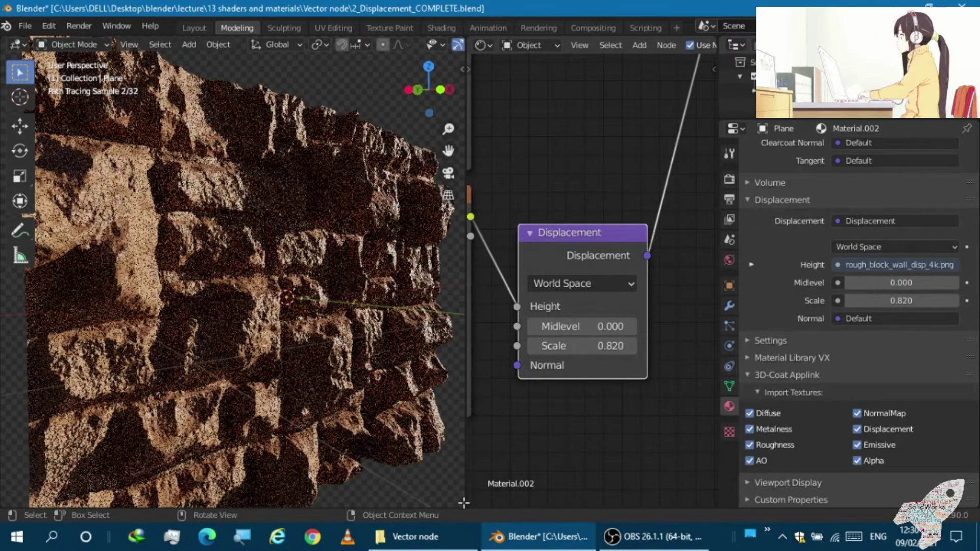
{"action": "left_click_drag", "start_coordinate": [471, 502], "coordinate": [485, 485]}
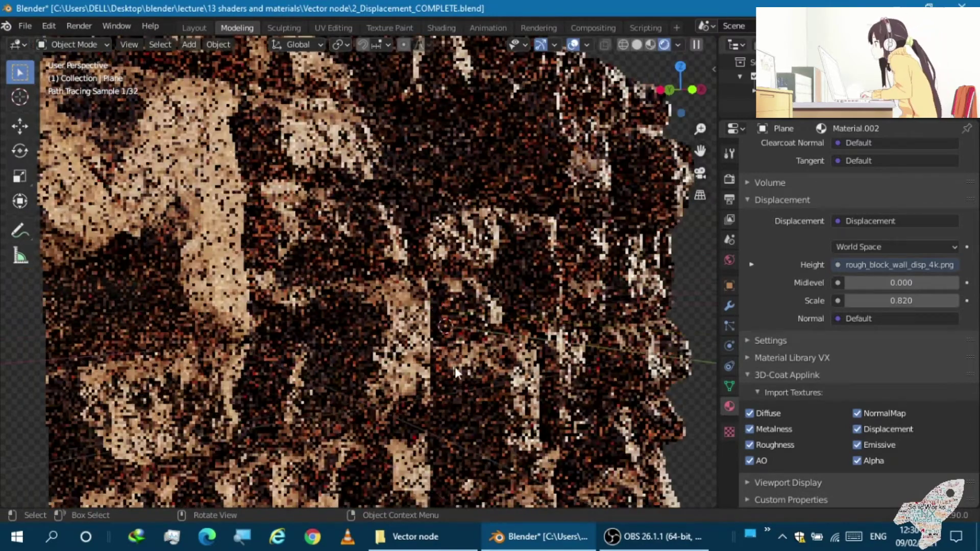
{"action": "scroll", "coordinate": [356, 277], "scroll_direction": "up", "scroll_amount": 2}
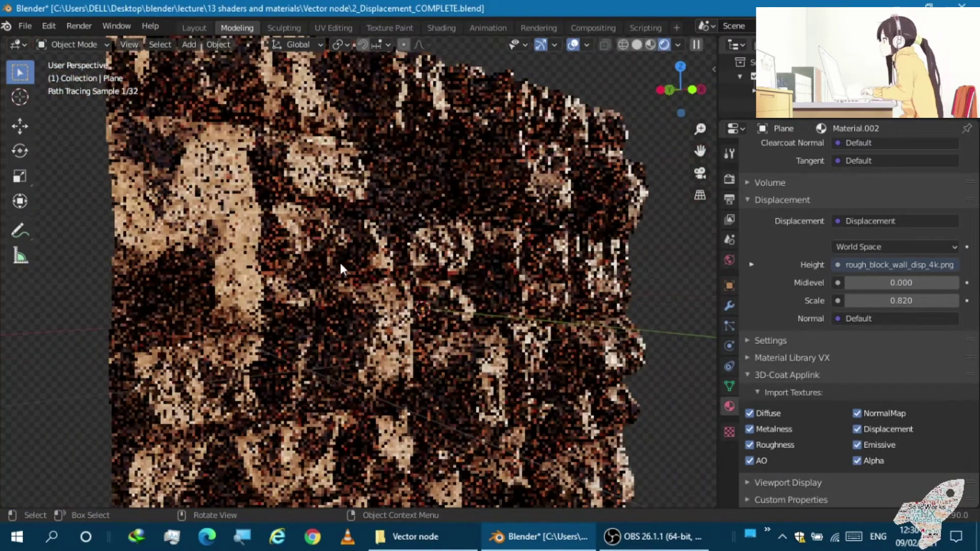
{"action": "key", "text": "shift+a"}
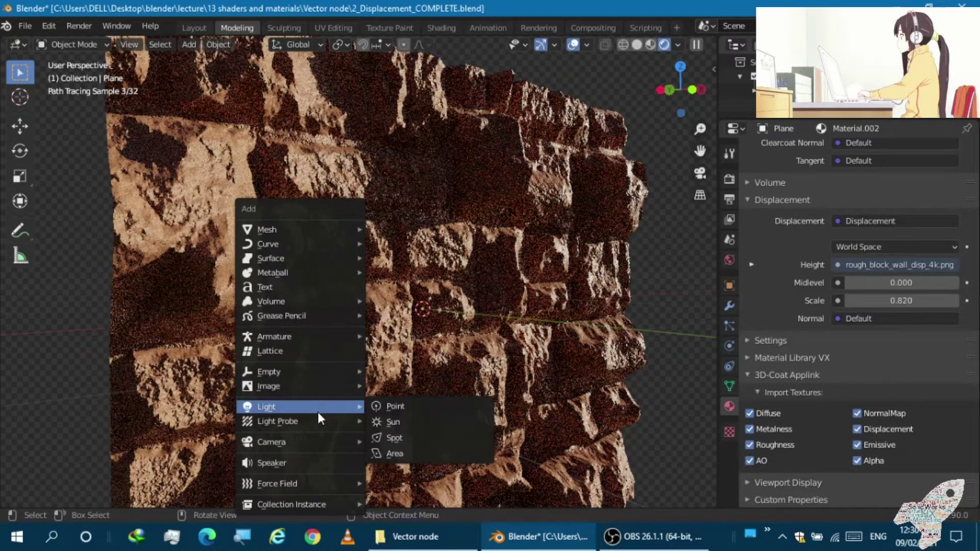
{"action": "mouse_move", "coordinate": [271, 442]}
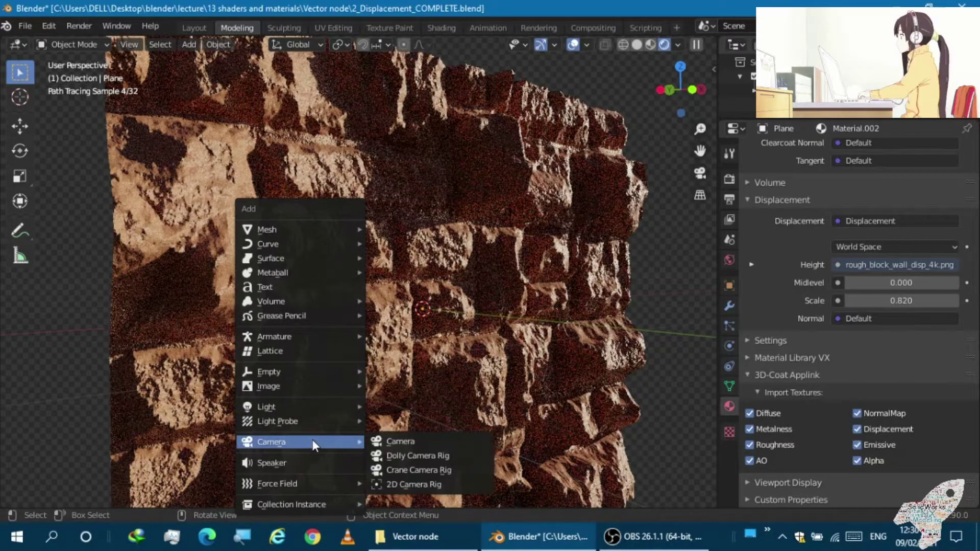
Step: Add a camera to the scene and look through it toward the rock wall
{"action": "left_click", "coordinate": [383, 444]}
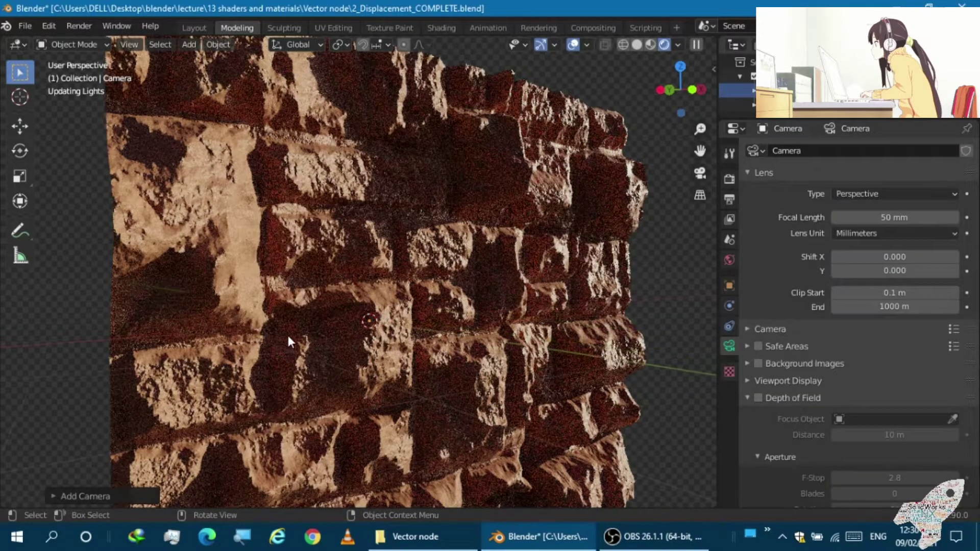
{"action": "scroll", "coordinate": [282, 313], "scroll_direction": "down", "scroll_amount": 4}
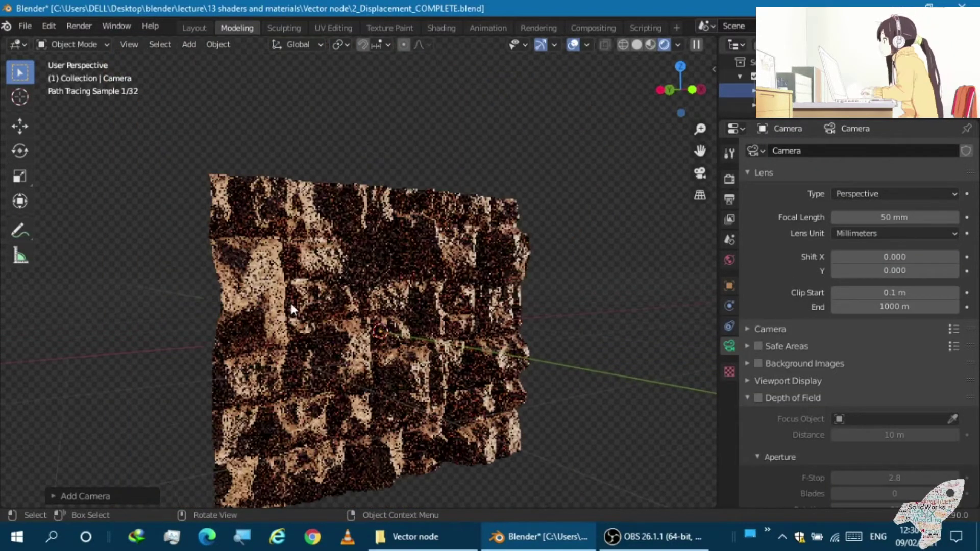
{"action": "scroll", "coordinate": [290, 303], "scroll_direction": "up", "scroll_amount": 2}
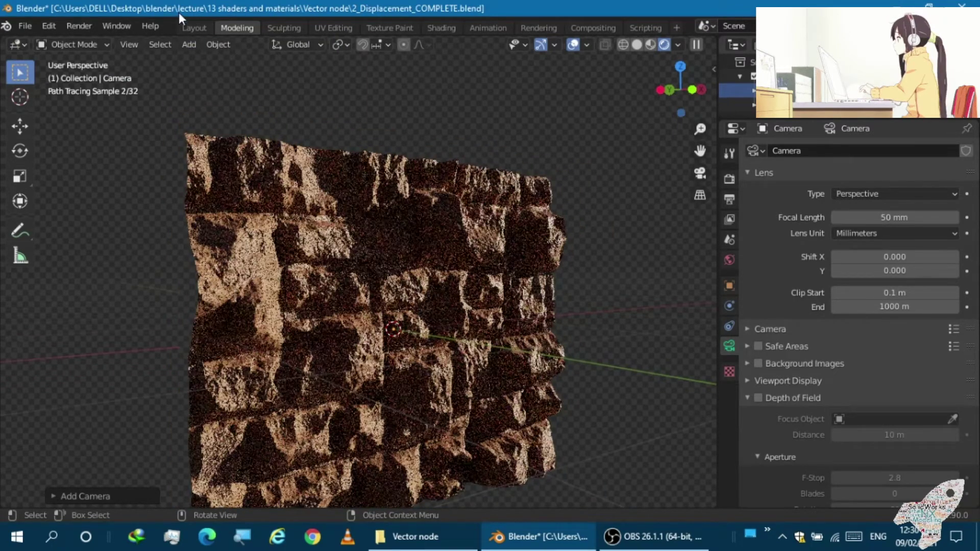
{"action": "left_click", "coordinate": [193, 26]}
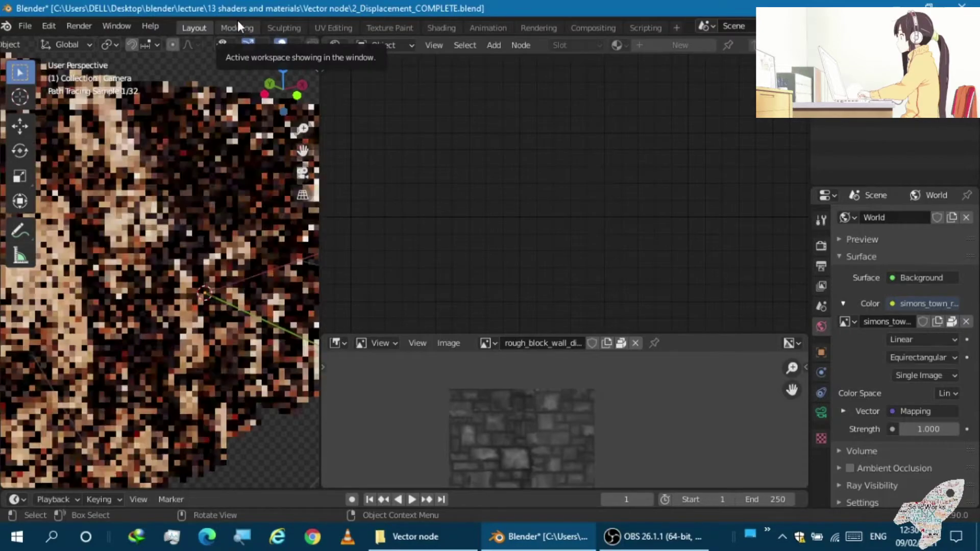
{"action": "left_click", "coordinate": [234, 28]}
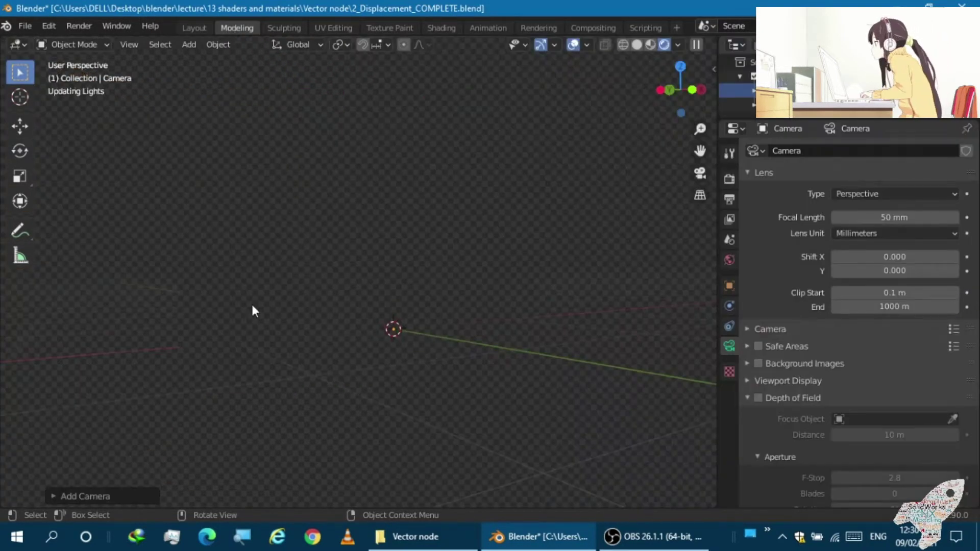
{"action": "middle_click_drag", "start_coordinate": [322, 299], "coordinate": [345, 343]}
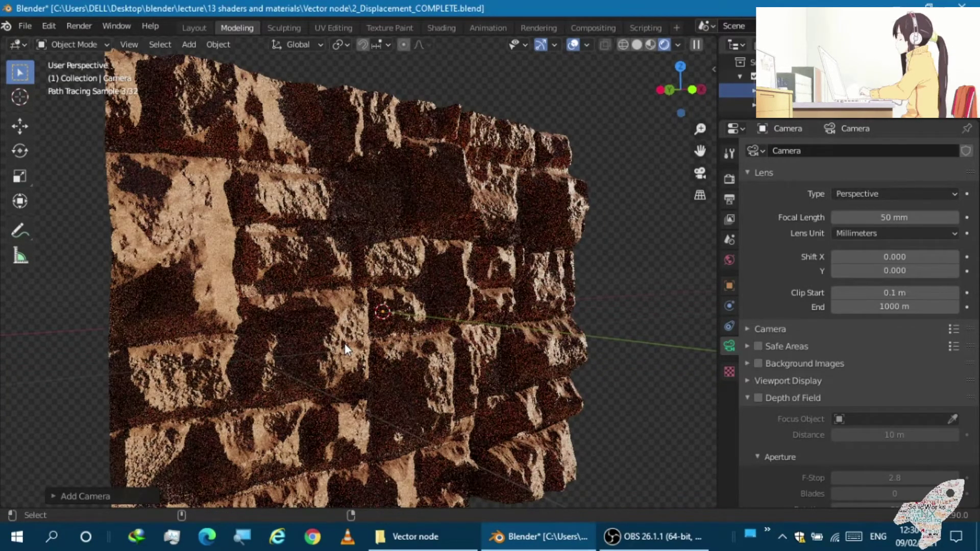
{"action": "key", "text": "KP_0"}
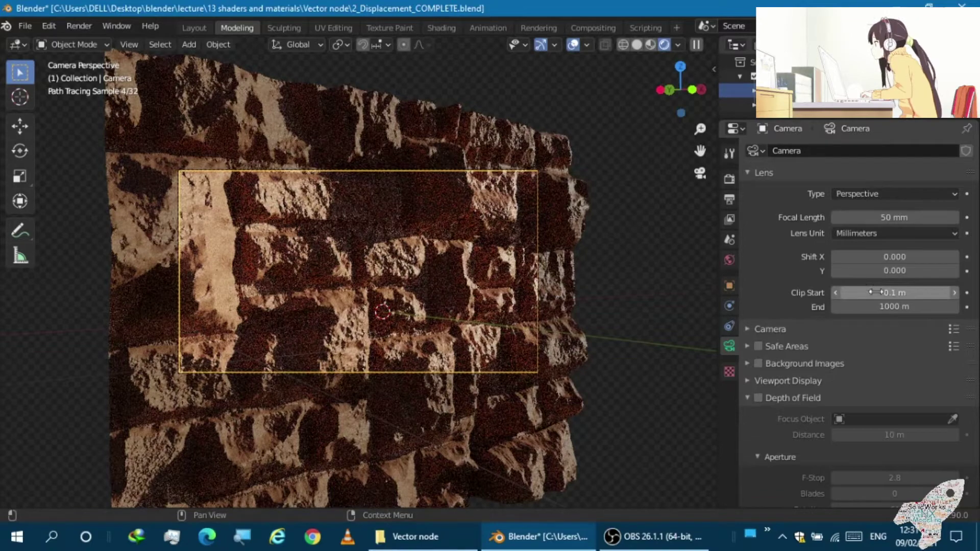
Step: Set the camera clip start to 0.001 m and raise its focal length
{"action": "left_click_drag", "start_coordinate": [886, 295], "coordinate": [919, 295]}
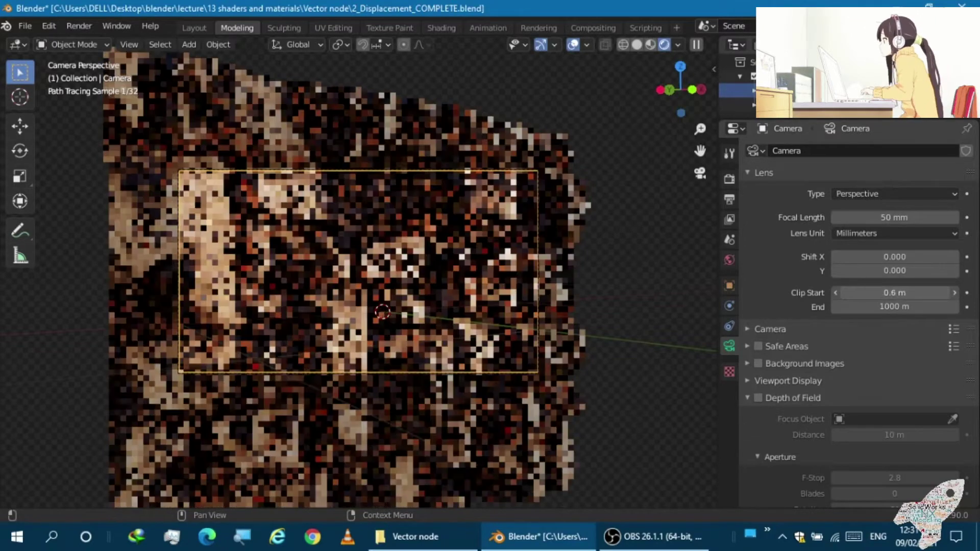
{"action": "left_click_drag", "start_coordinate": [895, 292], "coordinate": [847, 292]}
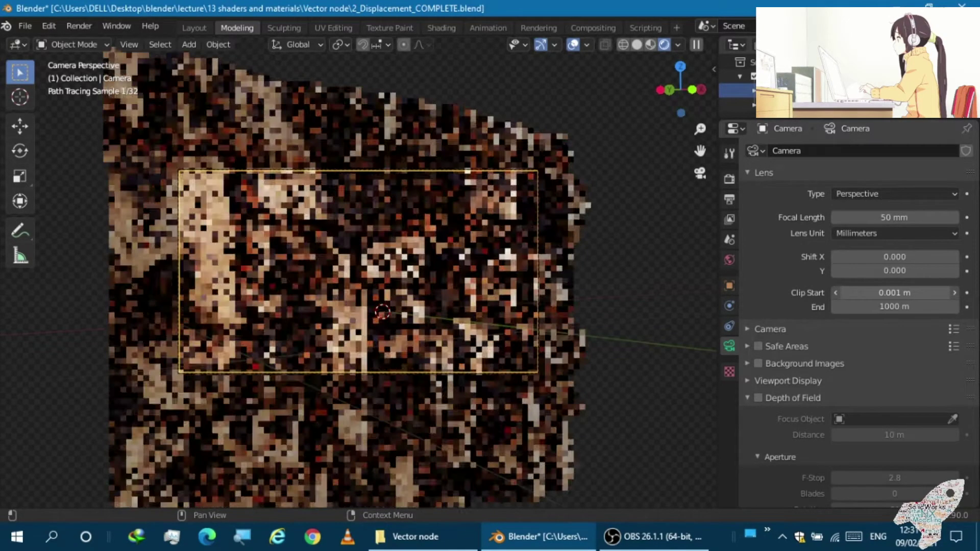
{"action": "mouse_move", "coordinate": [886, 216]}
{"action": "left_mouse_down"}
{"action": "mouse_move", "coordinate": [914, 215]}
{"action": "mouse_move", "coordinate": [868, 217]}
{"action": "left_mouse_up"}
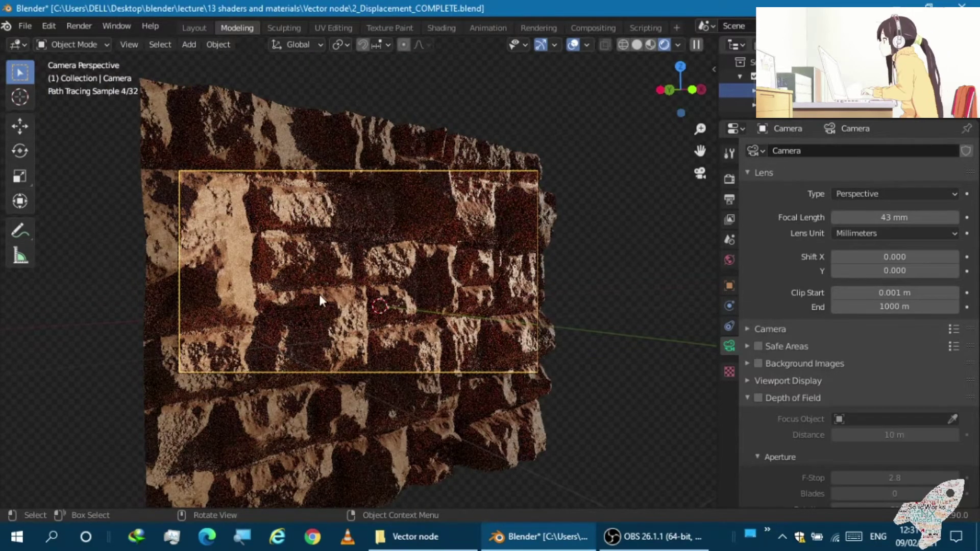
Step: Set the camera passepartout opacity to full so outside the frame is black
{"action": "left_click", "coordinate": [748, 363]}
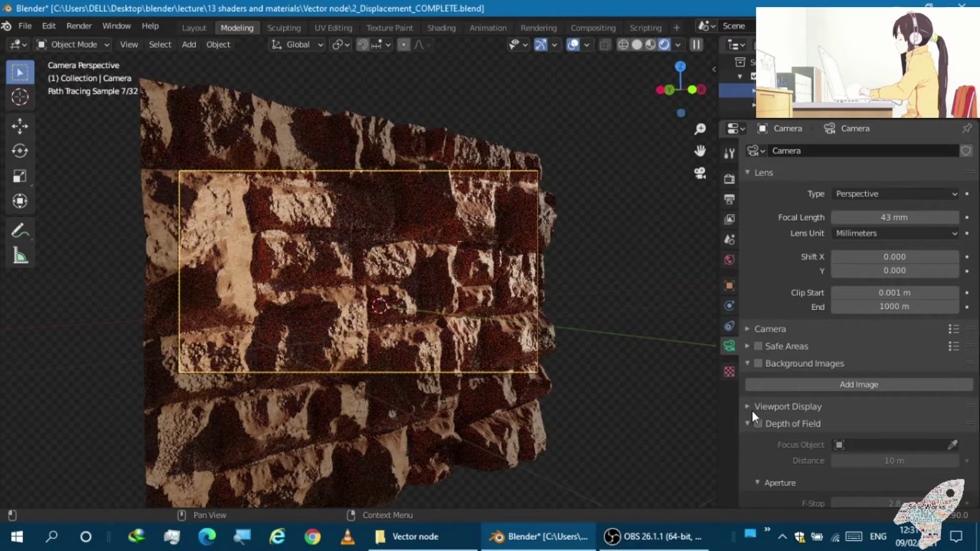
{"action": "scroll", "coordinate": [752, 411], "scroll_direction": "down", "scroll_amount": 3}
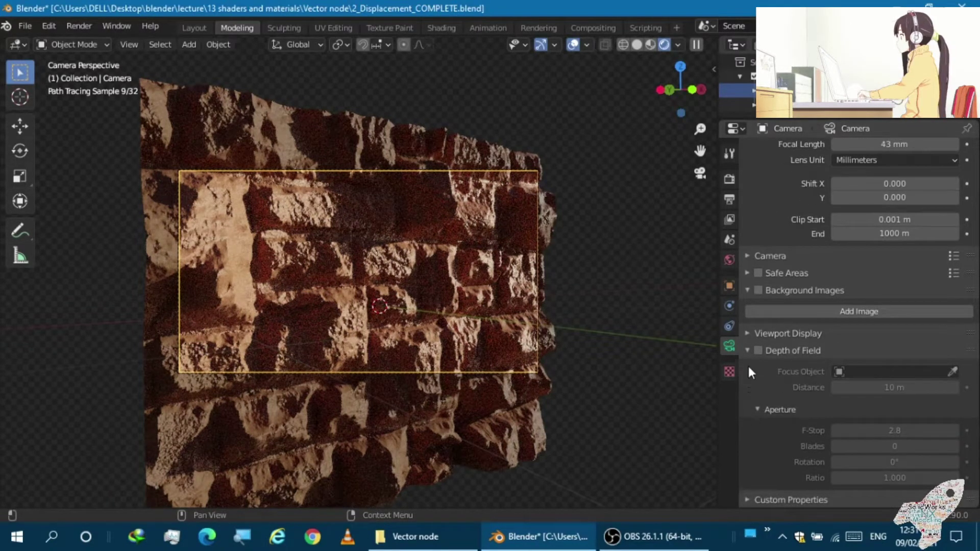
{"action": "left_click", "coordinate": [747, 333]}
{"action": "scroll", "coordinate": [753, 368], "scroll_direction": "down", "scroll_amount": 3}
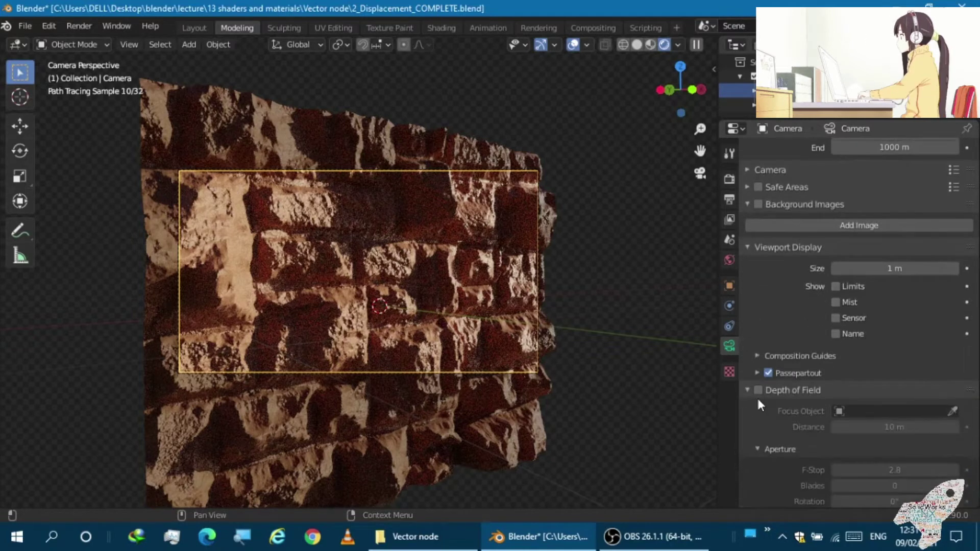
{"action": "left_click", "coordinate": [757, 372]}
{"action": "scroll", "coordinate": [782, 375], "scroll_direction": "down", "scroll_amount": 1}
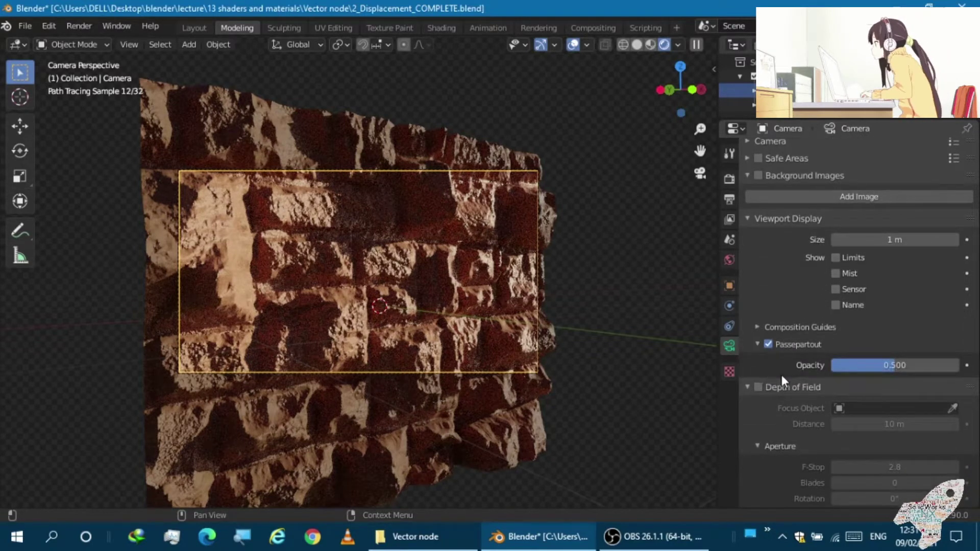
{"action": "left_click_drag", "start_coordinate": [887, 367], "coordinate": [959, 367]}
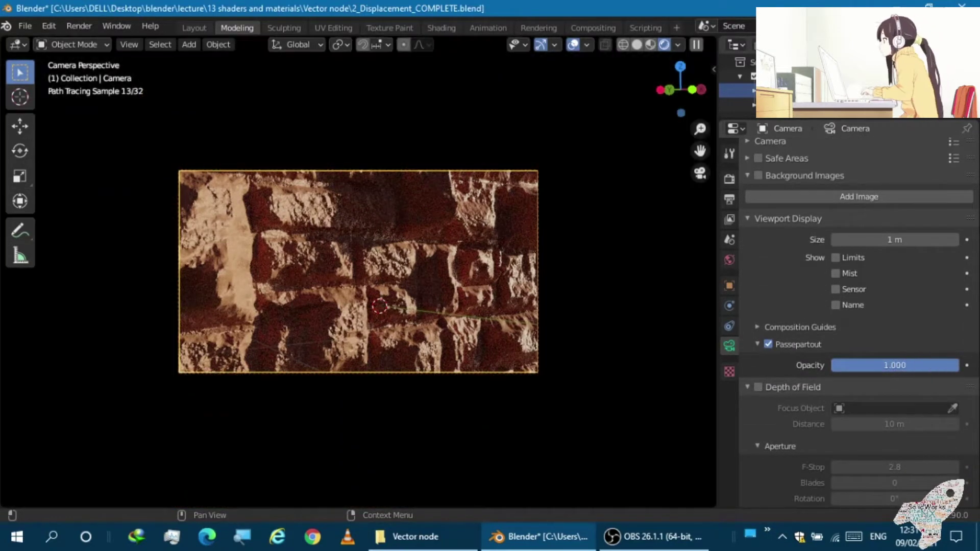
Step: Settle the camera focal length at 28 mm
{"action": "scroll", "coordinate": [271, 315], "scroll_direction": "up", "scroll_amount": 2}
{"action": "scroll", "coordinate": [286, 245], "scroll_direction": "up", "scroll_amount": 1}
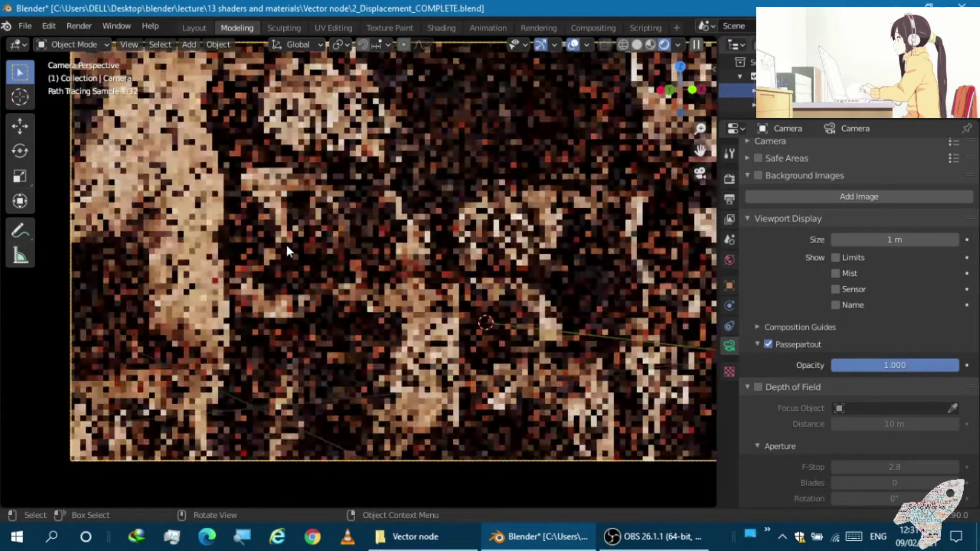
{"action": "scroll", "coordinate": [331, 212], "scroll_direction": "down", "scroll_amount": 1}
{"action": "scroll", "coordinate": [331, 210], "scroll_direction": "up", "scroll_amount": 2}
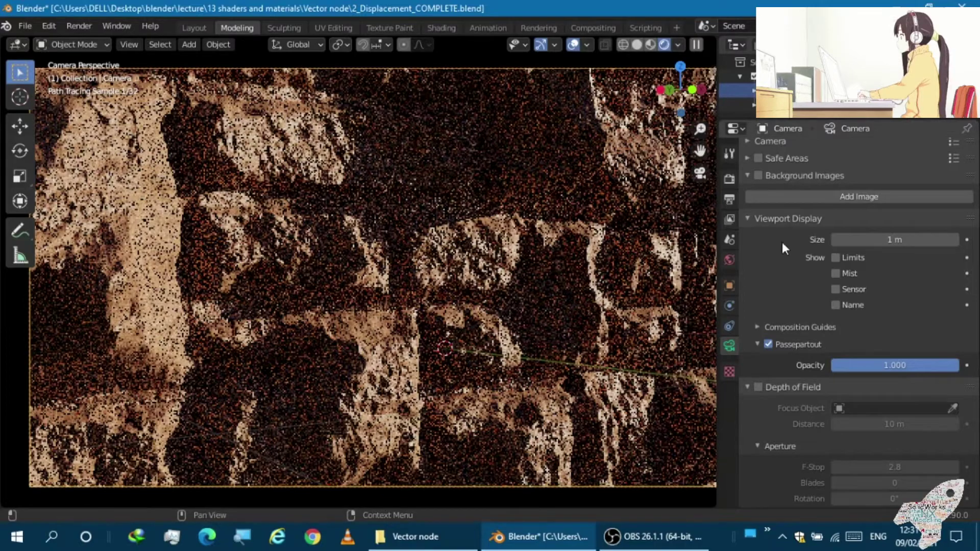
{"action": "scroll", "coordinate": [813, 209], "scroll_direction": "down", "scroll_amount": 1}
{"action": "scroll", "coordinate": [819, 180], "scroll_direction": "up", "scroll_amount": 8}
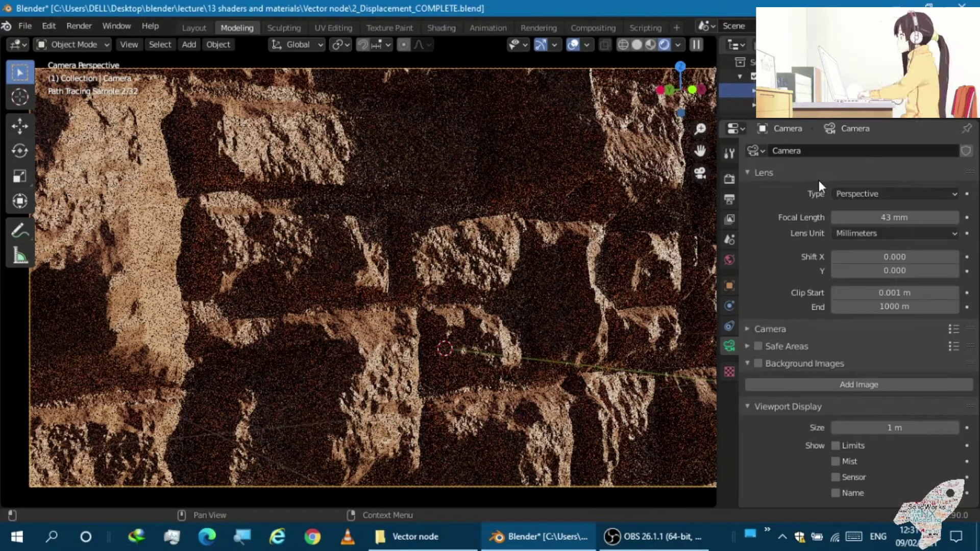
{"action": "mouse_move", "coordinate": [860, 218]}
{"action": "left_mouse_down"}
{"action": "mouse_move", "coordinate": [899, 217]}
{"action": "mouse_move", "coordinate": [868, 217]}
{"action": "left_mouse_up"}
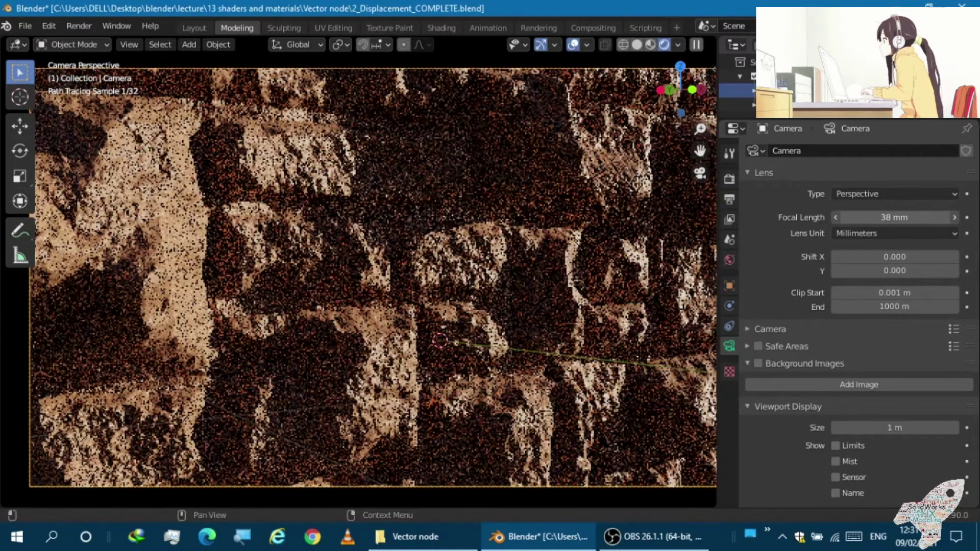
{"action": "left_click_drag", "start_coordinate": [868, 218], "coordinate": [842, 218]}
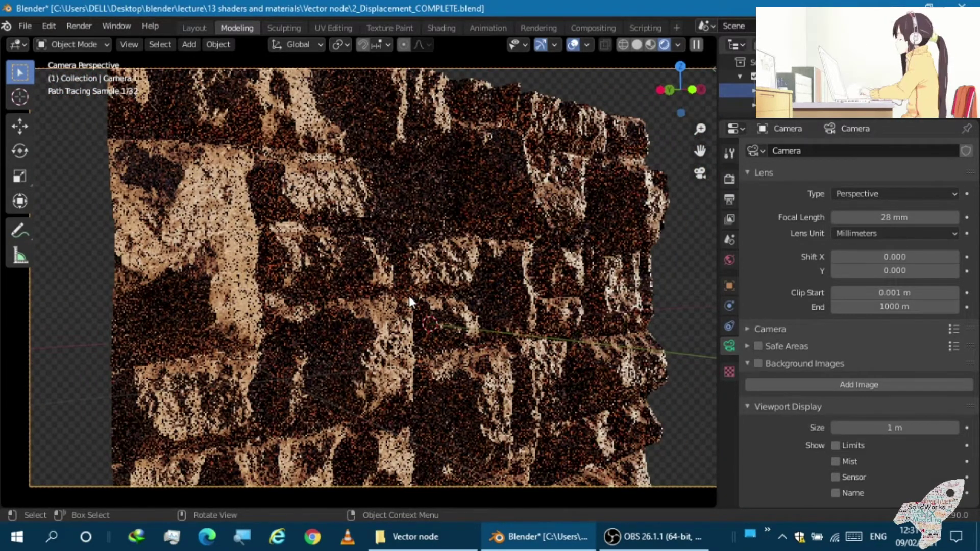
Step: Stretch the stone wall plane wider along X and taller along Z
{"action": "left_click", "coordinate": [410, 298]}
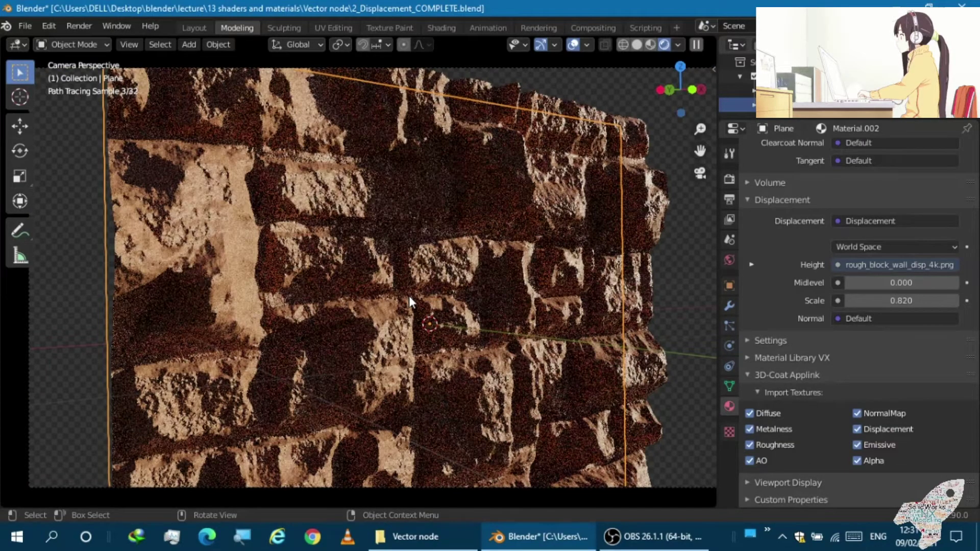
{"action": "key", "text": "s"}
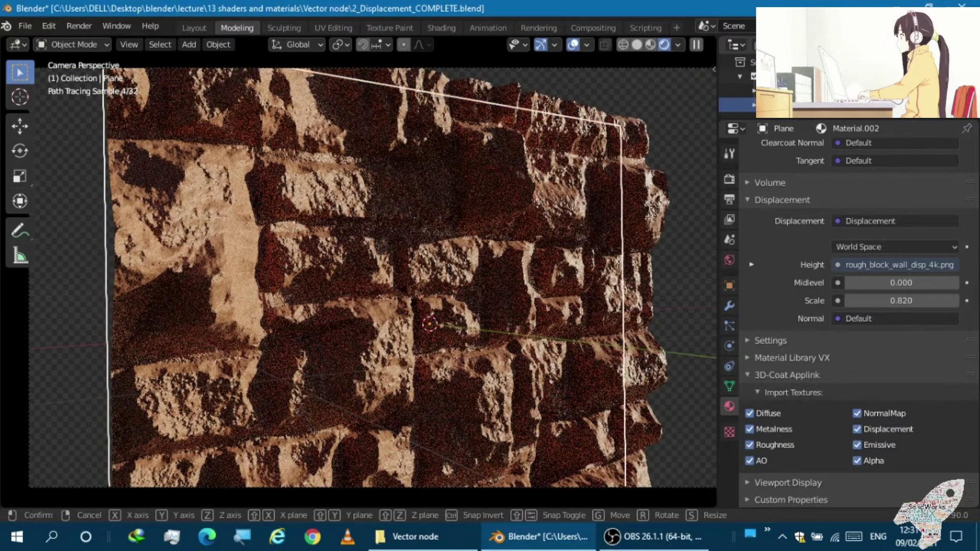
{"action": "key", "text": "x"}
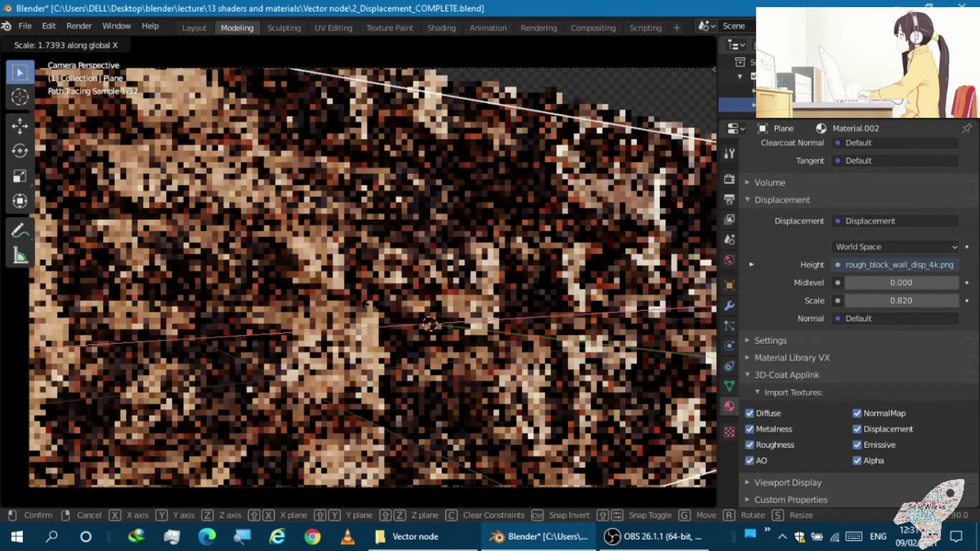
{"action": "left_click", "coordinate": [365, 303]}
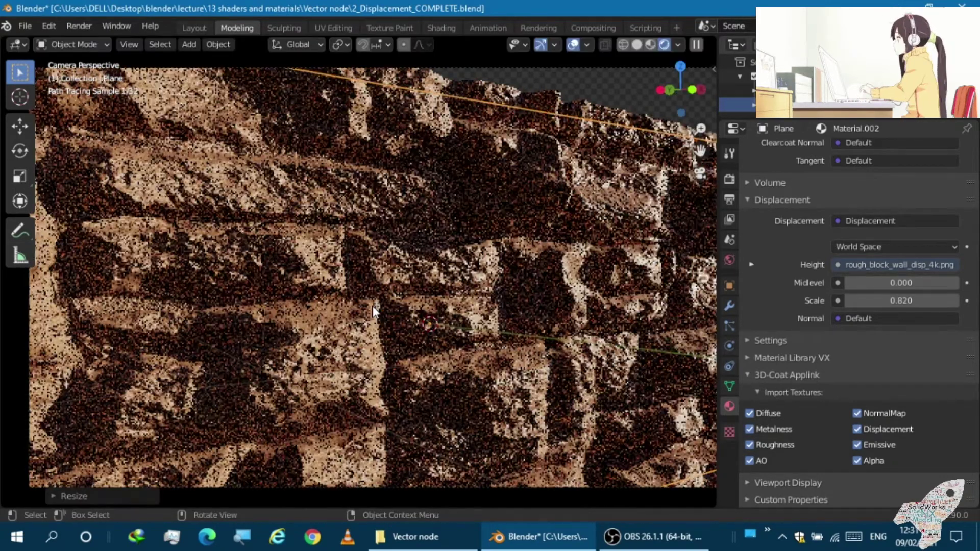
{"action": "key", "text": "s"}
{"action": "key", "text": "z"}
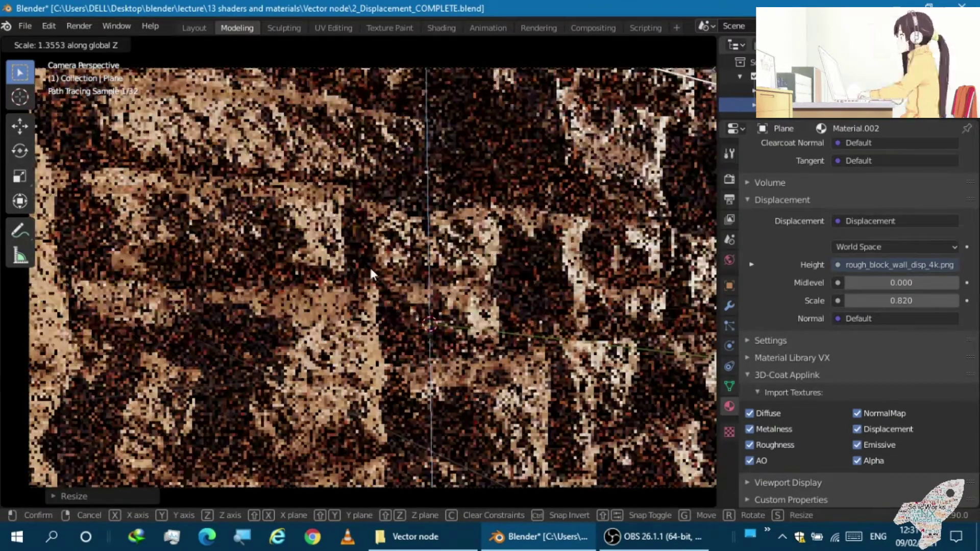
{"action": "left_click", "coordinate": [370, 270]}
Step: Scale the plane up uniformly, about 1.39 times, and check it through the camera
{"action": "scroll", "coordinate": [371, 273], "scroll_direction": "down", "scroll_amount": 2}
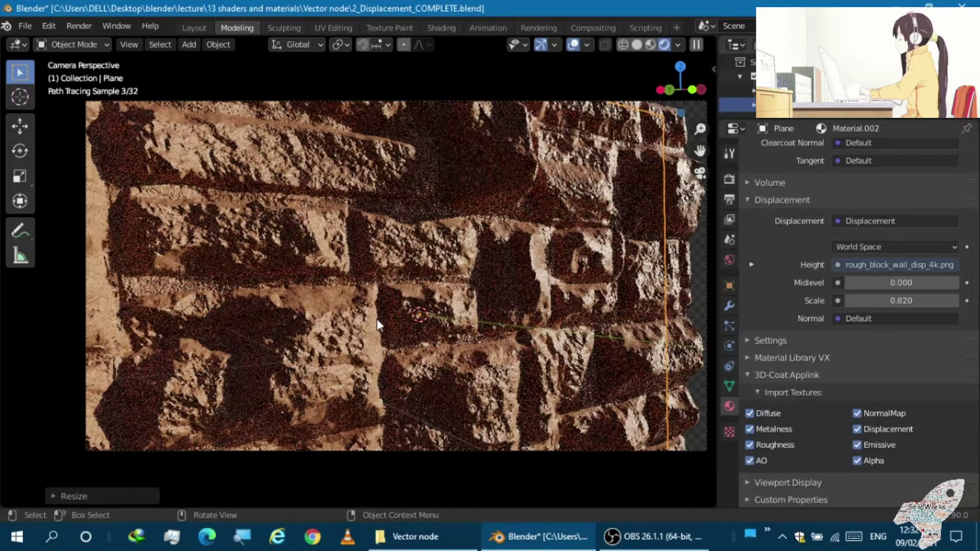
{"action": "key", "text": "s"}
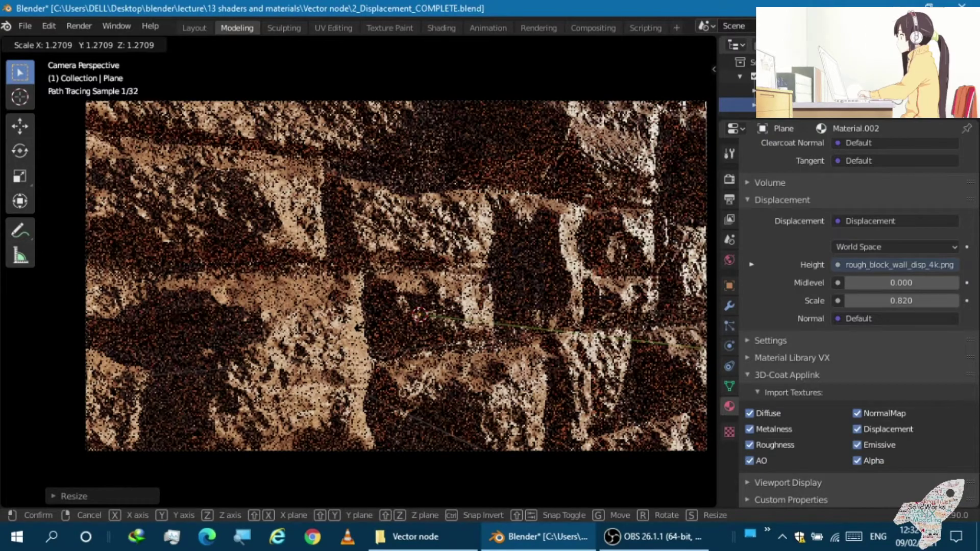
{"action": "left_click", "coordinate": [367, 327]}
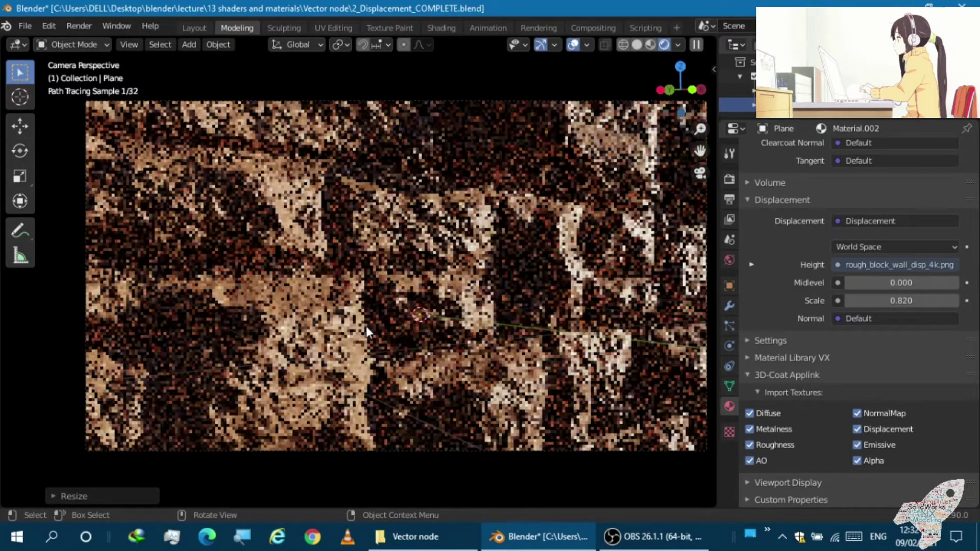
{"action": "scroll", "coordinate": [337, 342], "scroll_direction": "down", "scroll_amount": 2}
{"action": "scroll", "coordinate": [339, 339], "scroll_direction": "down", "scroll_amount": 2}
{"action": "middle_click_drag", "start_coordinate": [339, 339], "coordinate": [305, 355]}
{"action": "scroll", "coordinate": [384, 334], "scroll_direction": "down", "scroll_amount": 3}
{"action": "scroll", "coordinate": [384, 334], "scroll_direction": "down", "scroll_amount": 2}
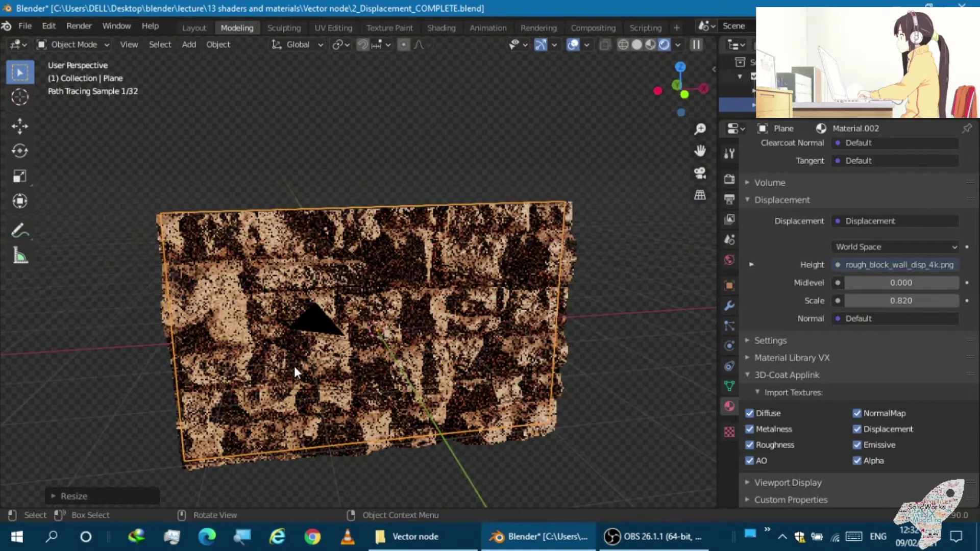
{"action": "key", "text": "KP_0"}
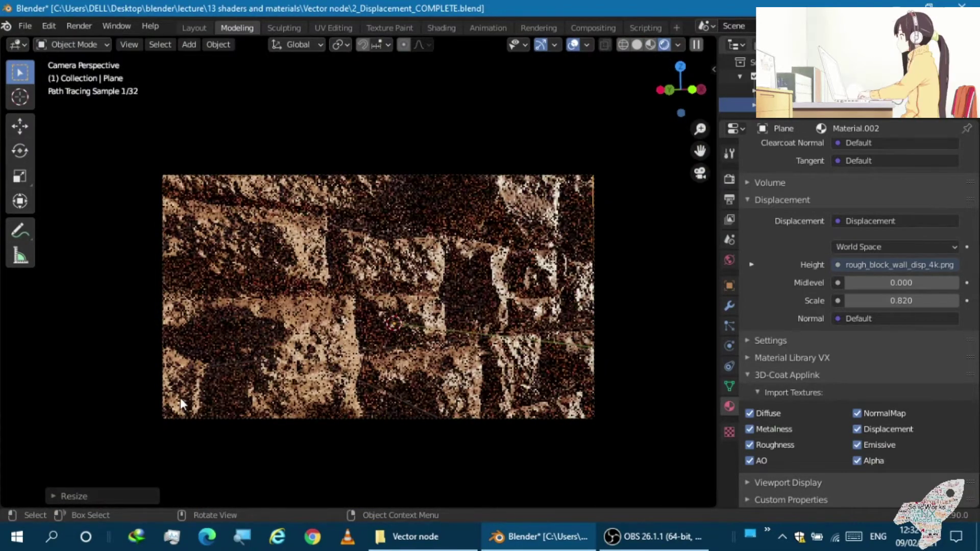
{"action": "left_click", "coordinate": [162, 403]}
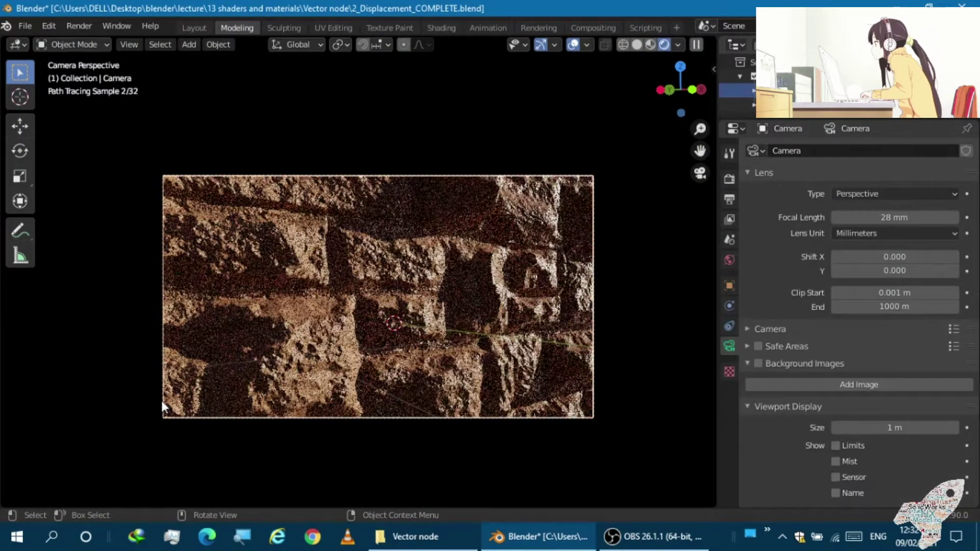
Step: Nudge the camera's position and set its focal length to 27 mm
{"action": "key", "text": "g"}
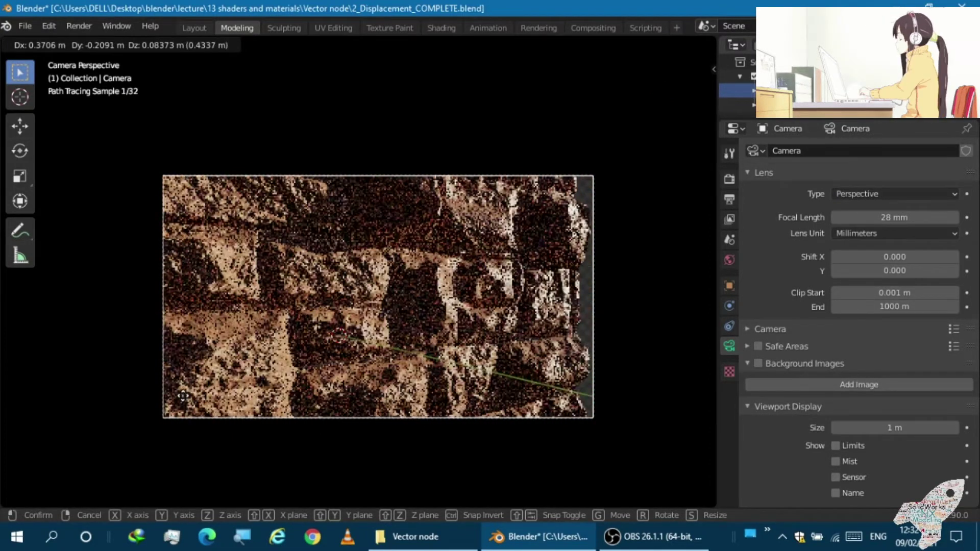
{"action": "left_click", "coordinate": [155, 398]}
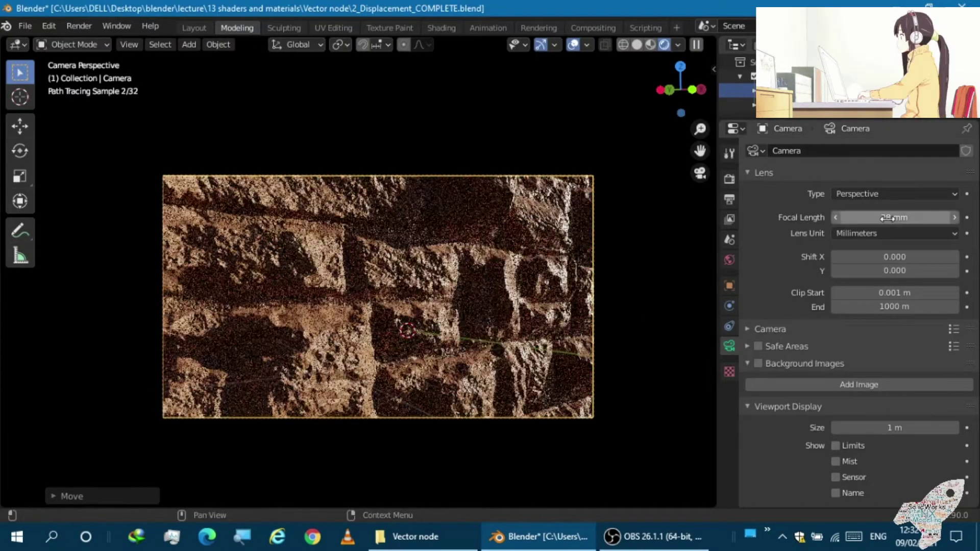
{"action": "mouse_move", "coordinate": [894, 217]}
{"action": "left_mouse_down"}
{"action": "mouse_move", "coordinate": [868, 217]}
{"action": "mouse_move", "coordinate": [898, 217]}
{"action": "left_mouse_up"}
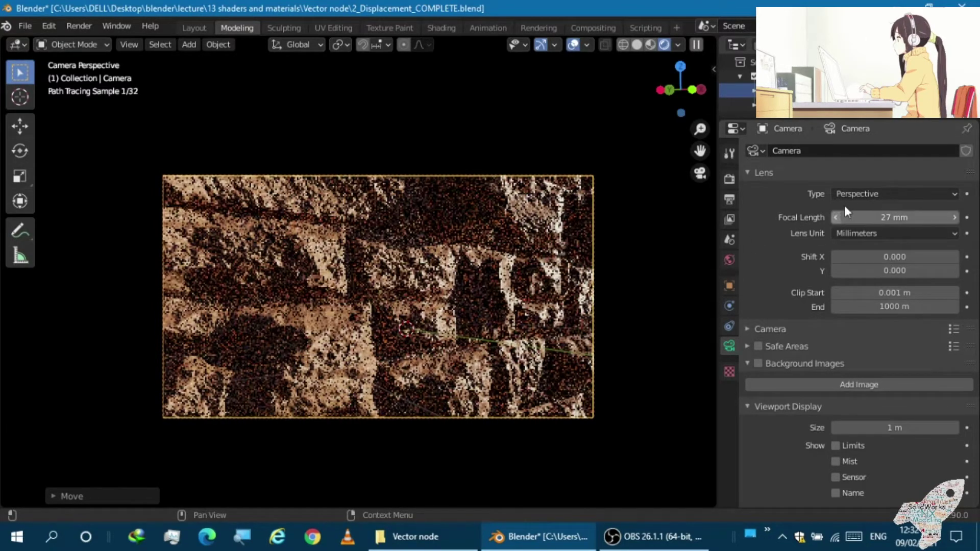
{"action": "left_click", "coordinate": [854, 194]}
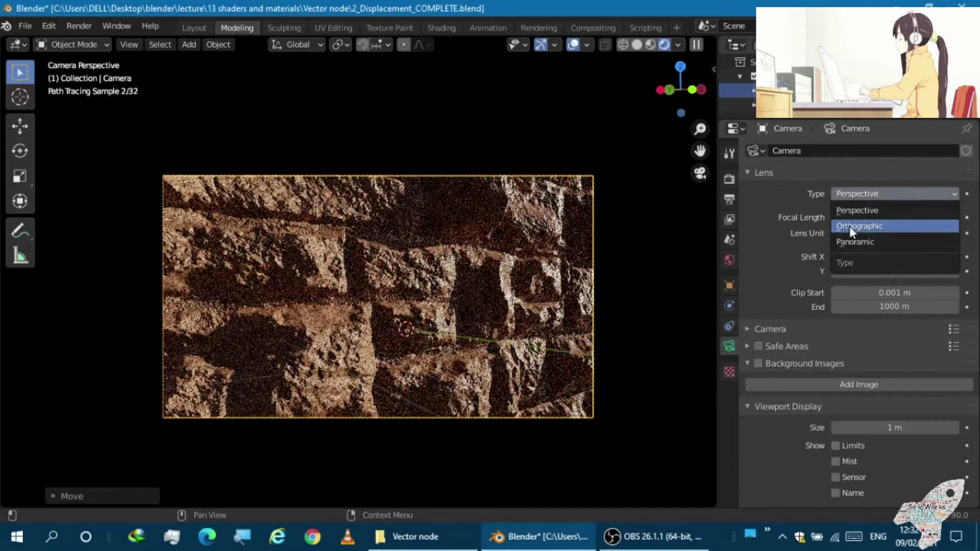
Step: Try the Orthographic lens type, then switch the camera to Panoramic
{"action": "left_click", "coordinate": [851, 226]}
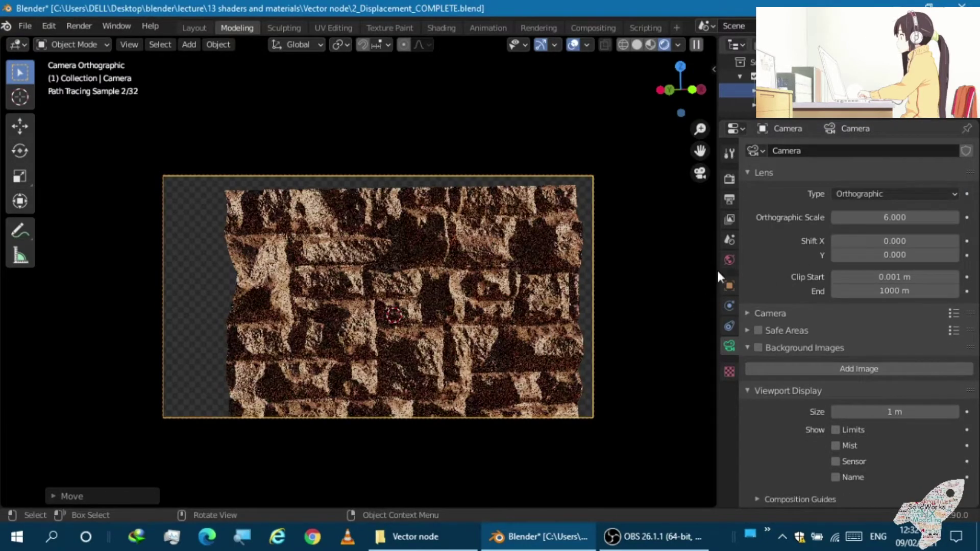
{"action": "left_click", "coordinate": [861, 194]}
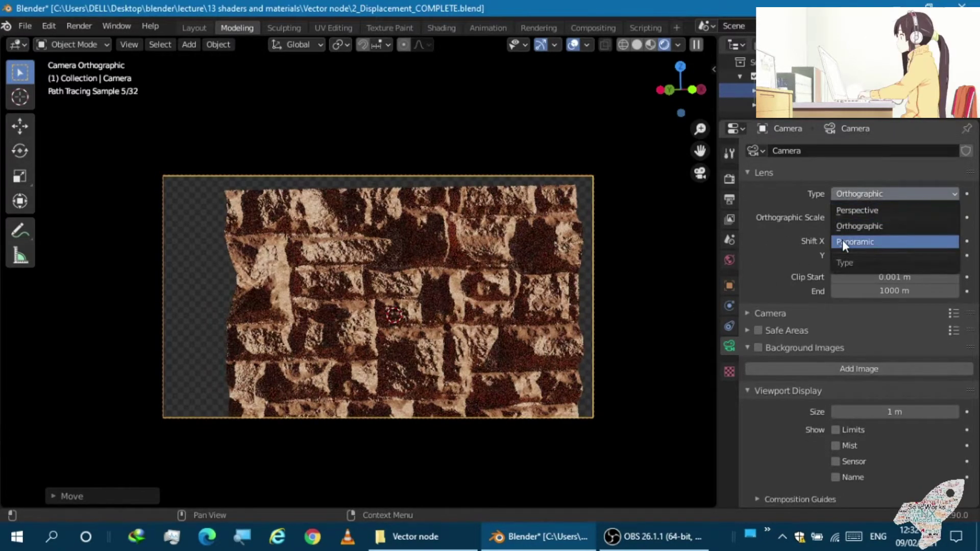
{"action": "left_click", "coordinate": [842, 241]}
{"action": "key", "text": "Home"}
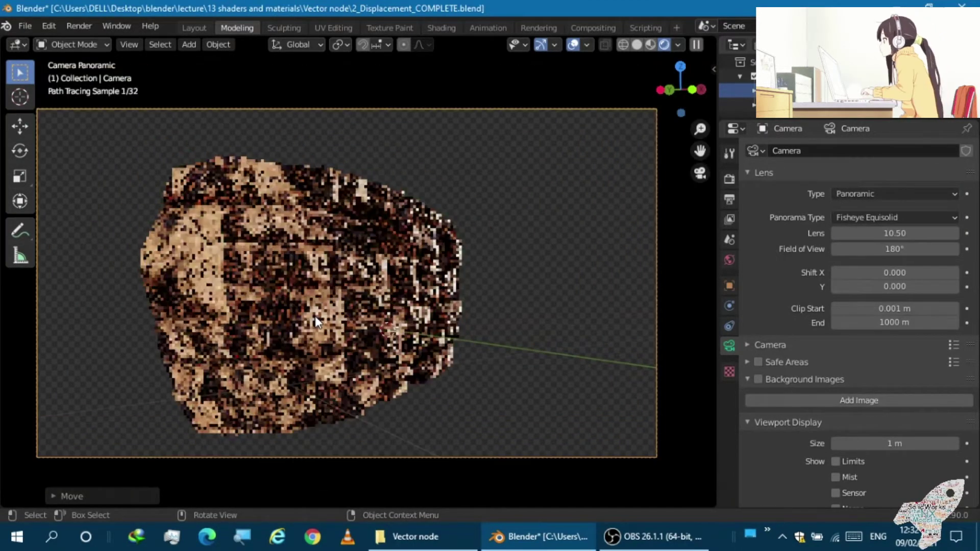
{"action": "scroll", "coordinate": [314, 316], "scroll_direction": "down", "scroll_amount": 2}
{"action": "scroll", "coordinate": [290, 324], "scroll_direction": "up", "scroll_amount": 2}
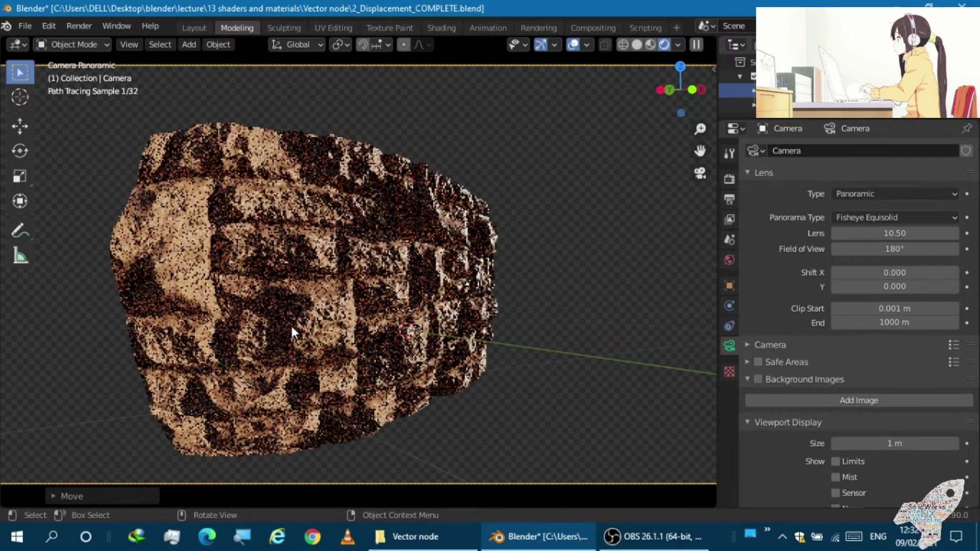
Step: Enlarge the stone wall plane uniformly
{"action": "left_click", "coordinate": [290, 324]}
{"action": "scroll", "coordinate": [290, 324], "scroll_direction": "down", "scroll_amount": 2}
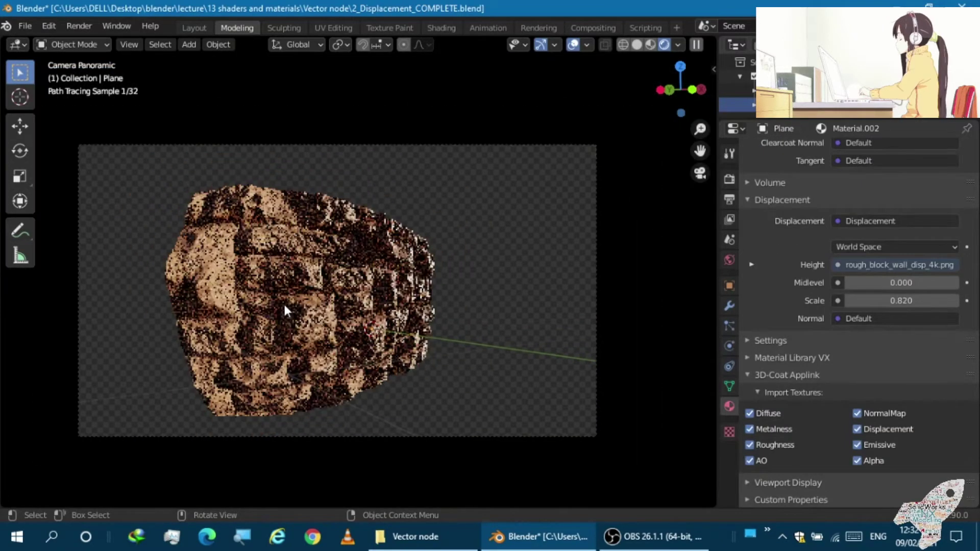
{"action": "key", "text": "g"}
{"action": "key", "text": "s"}
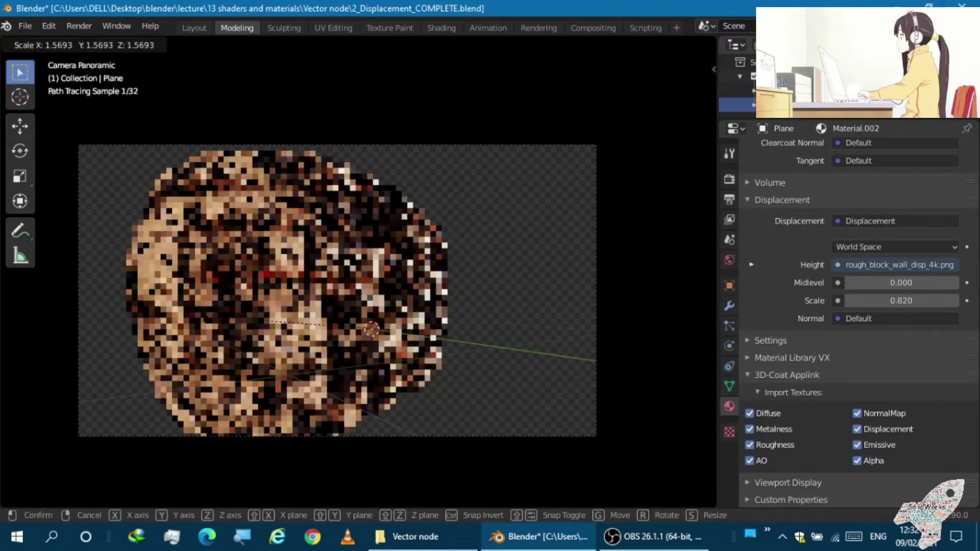
{"action": "left_click", "coordinate": [160, 343]}
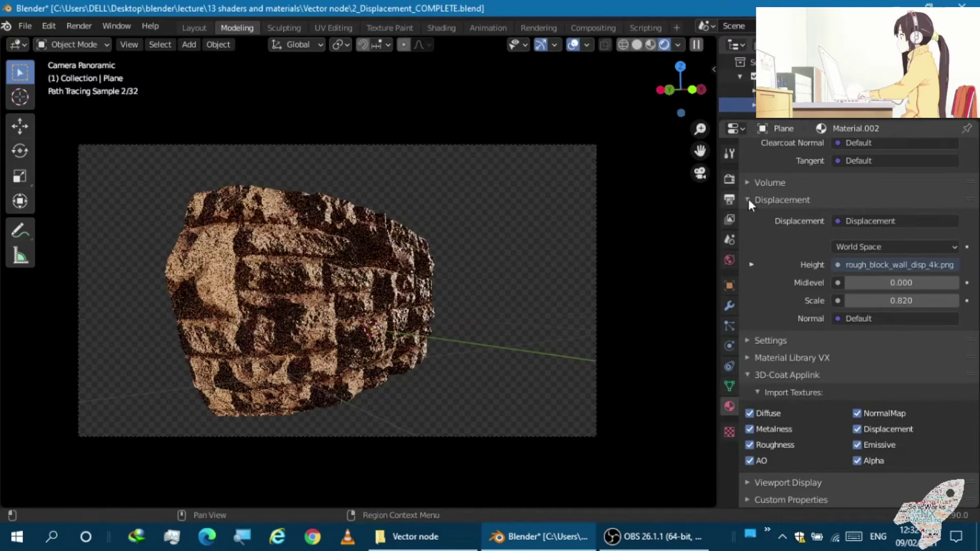
{"action": "left_click", "coordinate": [882, 221]}
{"action": "key", "text": "Escape"}
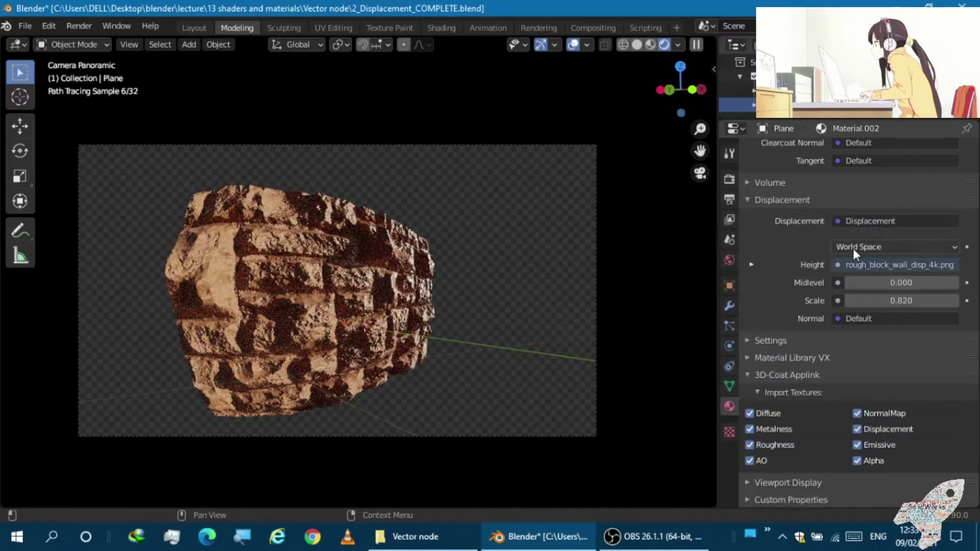
Step: Reselect the camera and switch its lens back to Perspective
{"action": "scroll", "coordinate": [855, 241], "scroll_direction": "up", "scroll_amount": 2}
{"action": "scroll", "coordinate": [837, 213], "scroll_direction": "up", "scroll_amount": 3}
{"action": "scroll", "coordinate": [816, 198], "scroll_direction": "up", "scroll_amount": 5}
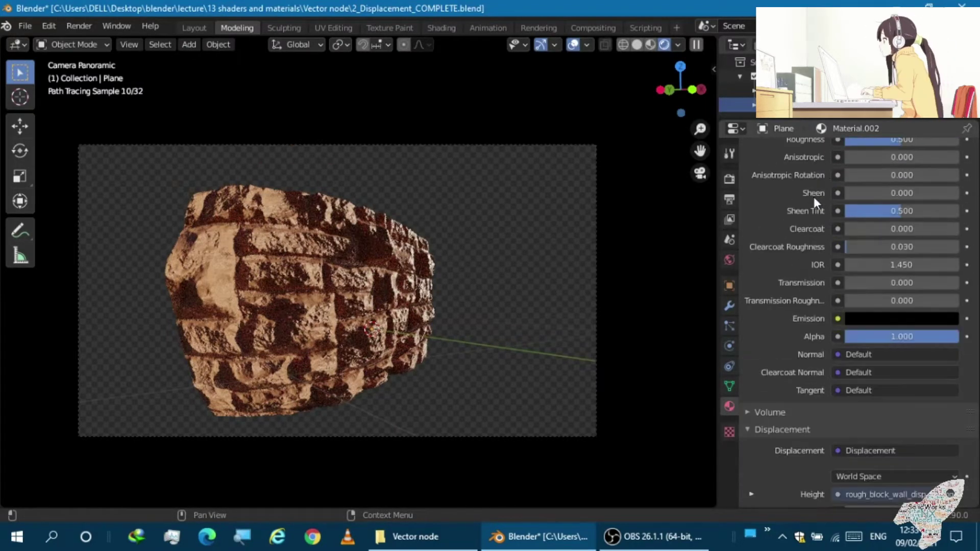
{"action": "left_click", "coordinate": [576, 438]}
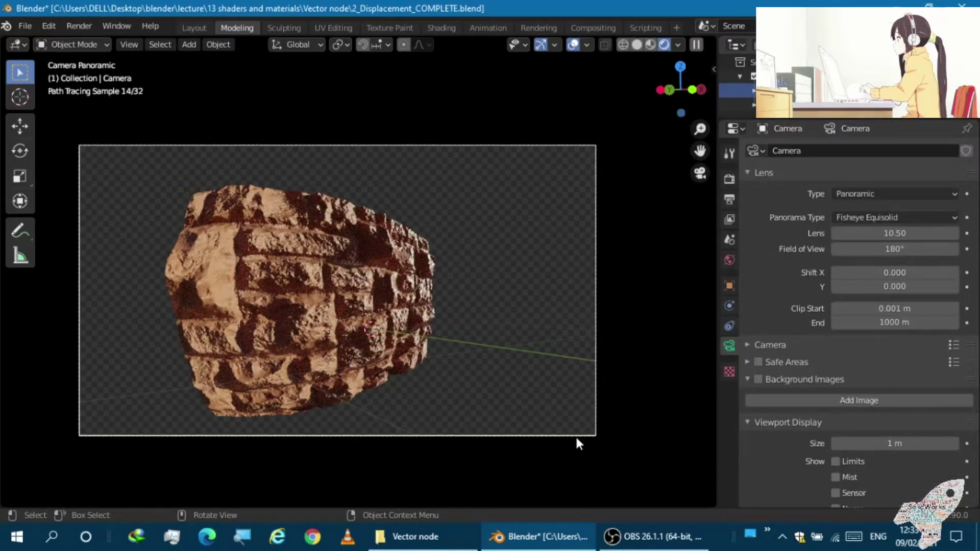
{"action": "left_click", "coordinate": [865, 194]}
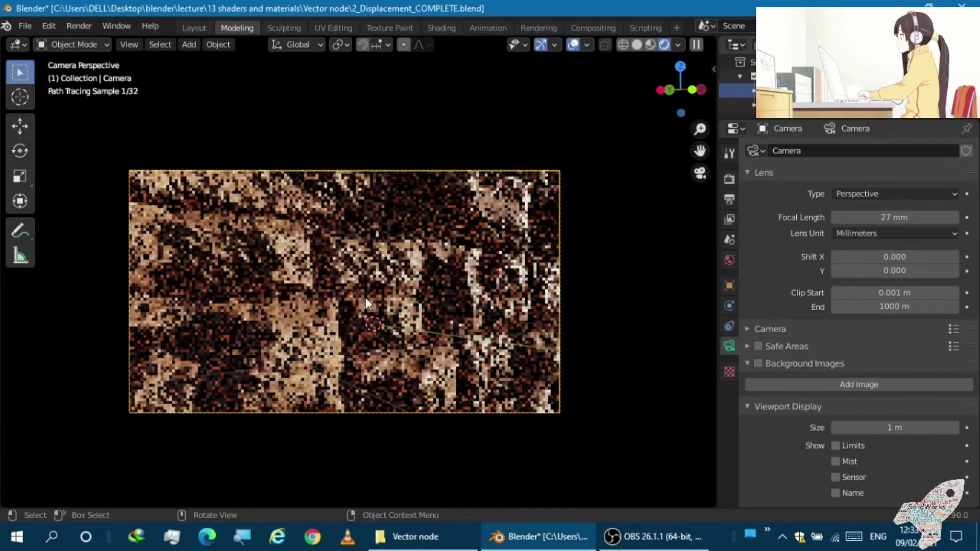
Step: Rescale the camera twice
{"action": "scroll", "coordinate": [365, 297], "scroll_direction": "up", "scroll_amount": 2}
{"action": "scroll", "coordinate": [361, 298], "scroll_direction": "down", "scroll_amount": 2}
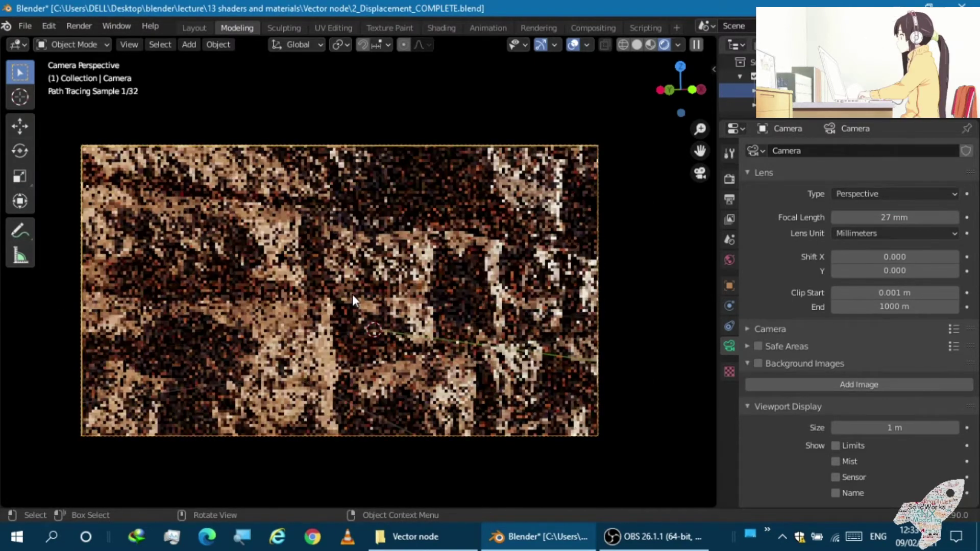
{"action": "key", "text": "s"}
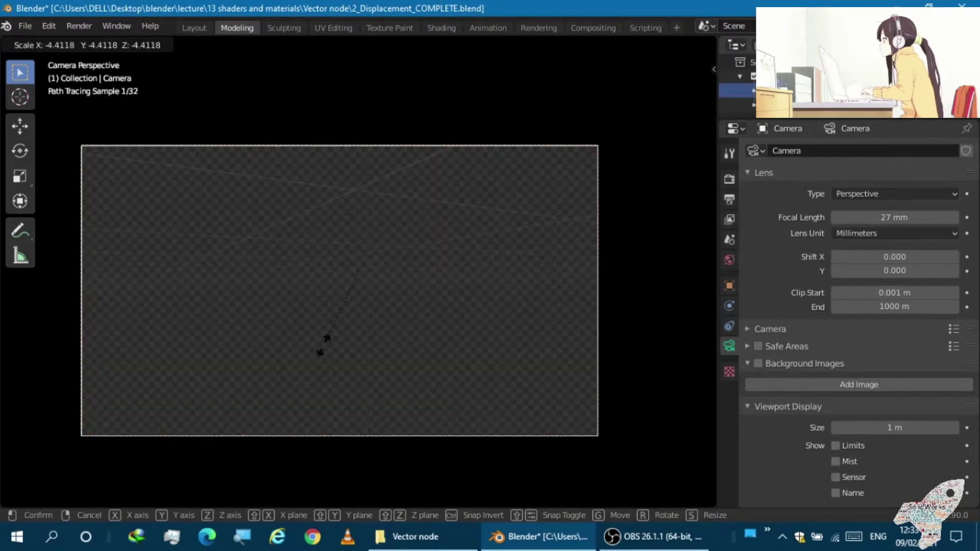
{"action": "left_click", "coordinate": [332, 341]}
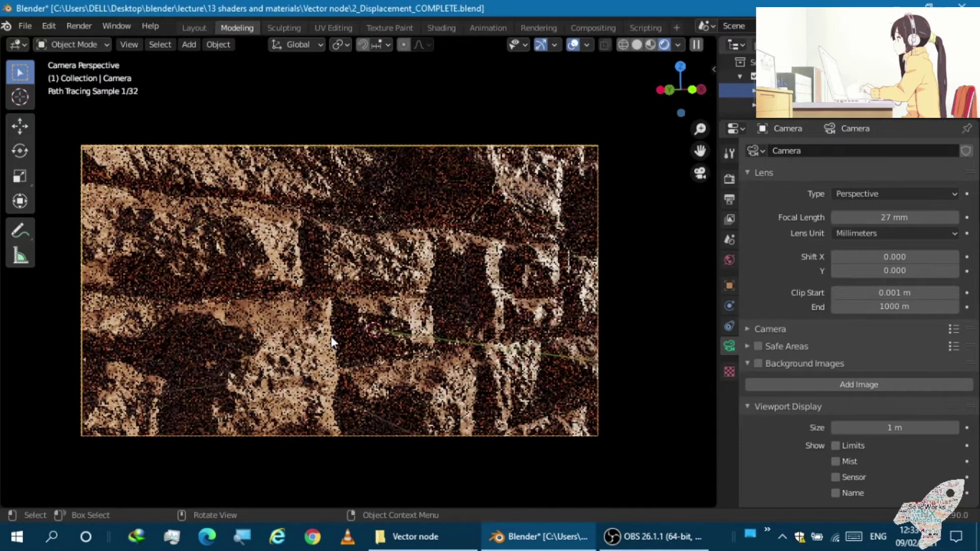
{"action": "key", "text": "s"}
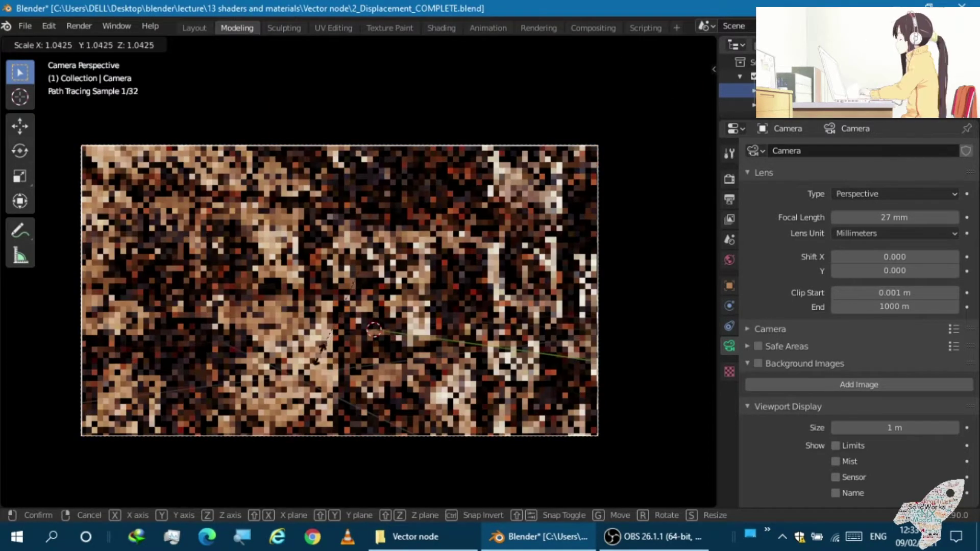
{"action": "left_click", "coordinate": [324, 345]}
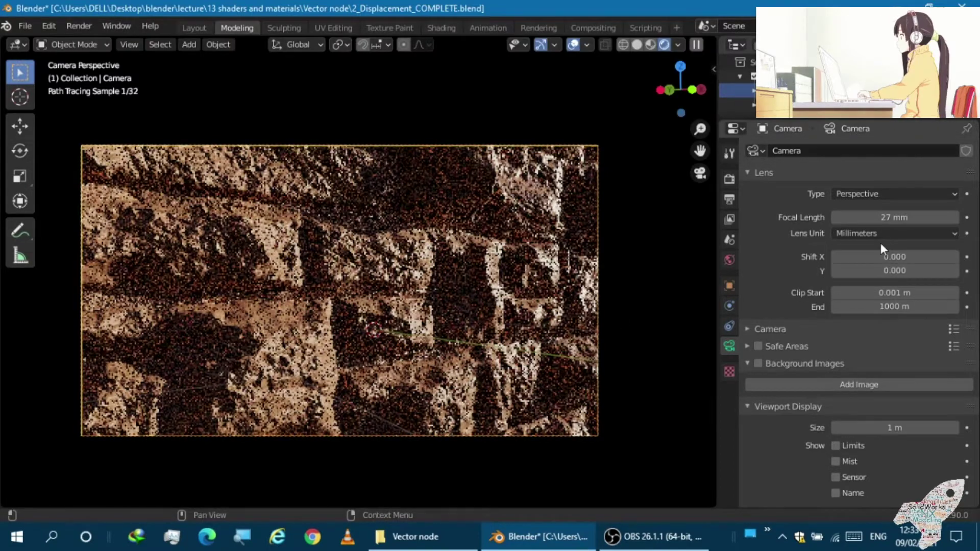
Step: Widen the camera lens to 13 mm and return to the camera view
{"action": "left_click_drag", "start_coordinate": [896, 217], "coordinate": [858, 217]}
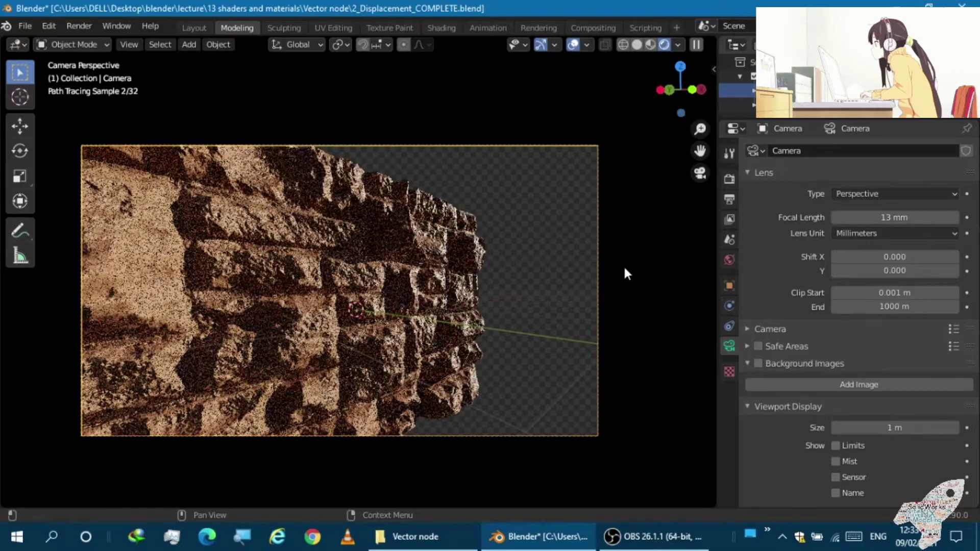
{"action": "middle_click_drag", "start_coordinate": [425, 305], "coordinate": [440, 299]}
{"action": "scroll", "coordinate": [441, 298], "scroll_direction": "down", "scroll_amount": 4}
{"action": "scroll", "coordinate": [471, 283], "scroll_direction": "down", "scroll_amount": 2}
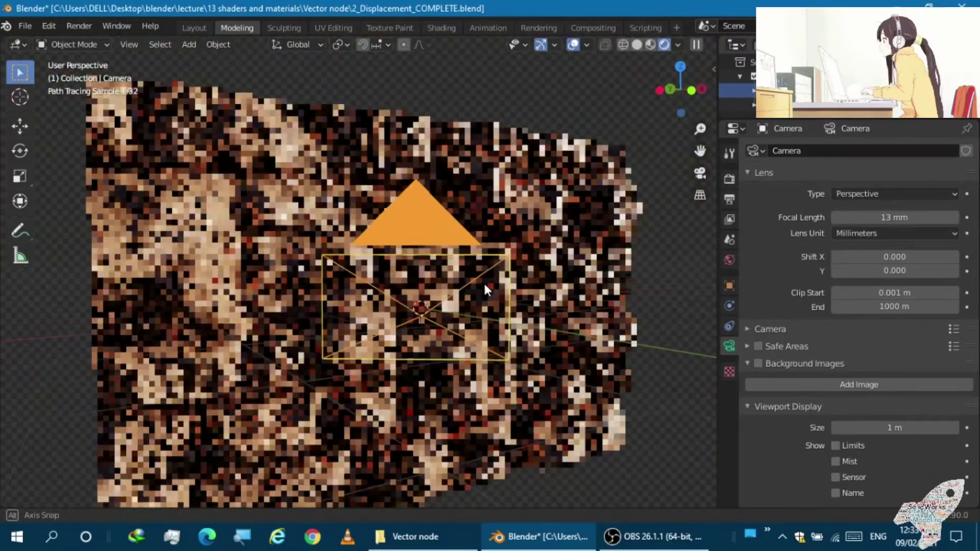
{"action": "scroll", "coordinate": [465, 294], "scroll_direction": "up", "scroll_amount": 3}
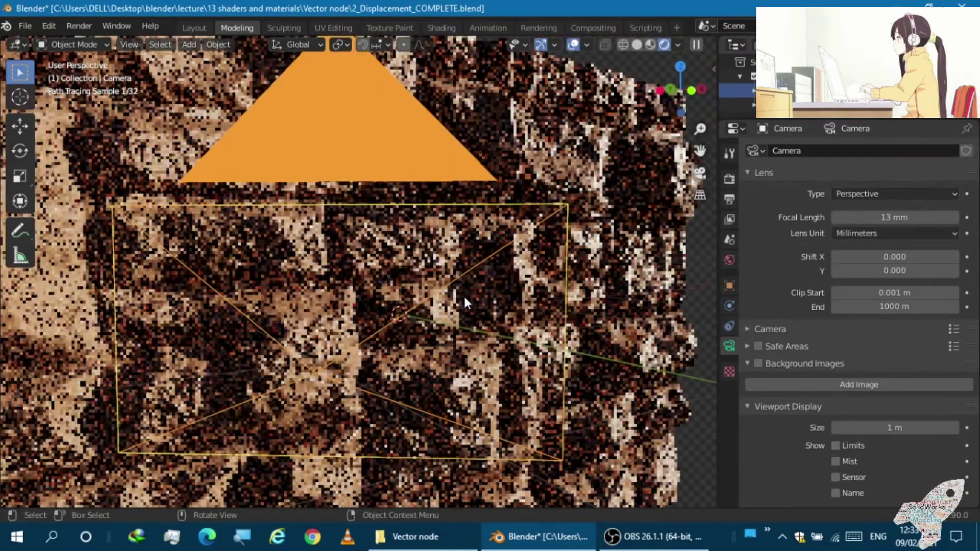
{"action": "scroll", "coordinate": [465, 296], "scroll_direction": "down", "scroll_amount": 1}
{"action": "scroll", "coordinate": [466, 295], "scroll_direction": "down", "scroll_amount": 2}
{"action": "scroll", "coordinate": [411, 313], "scroll_direction": "up", "scroll_amount": 1}
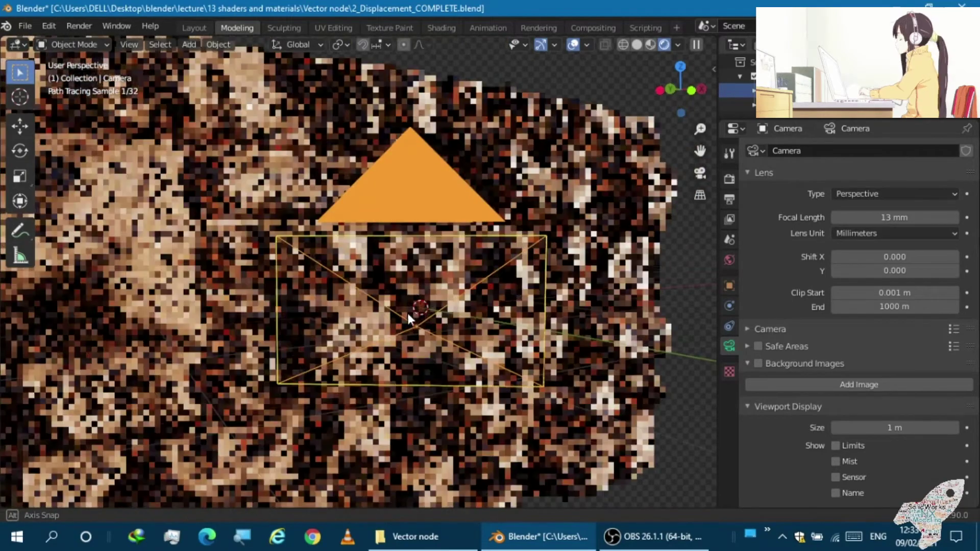
{"action": "scroll", "coordinate": [444, 314], "scroll_direction": "down", "scroll_amount": 3}
{"action": "scroll", "coordinate": [383, 316], "scroll_direction": "up", "scroll_amount": 2}
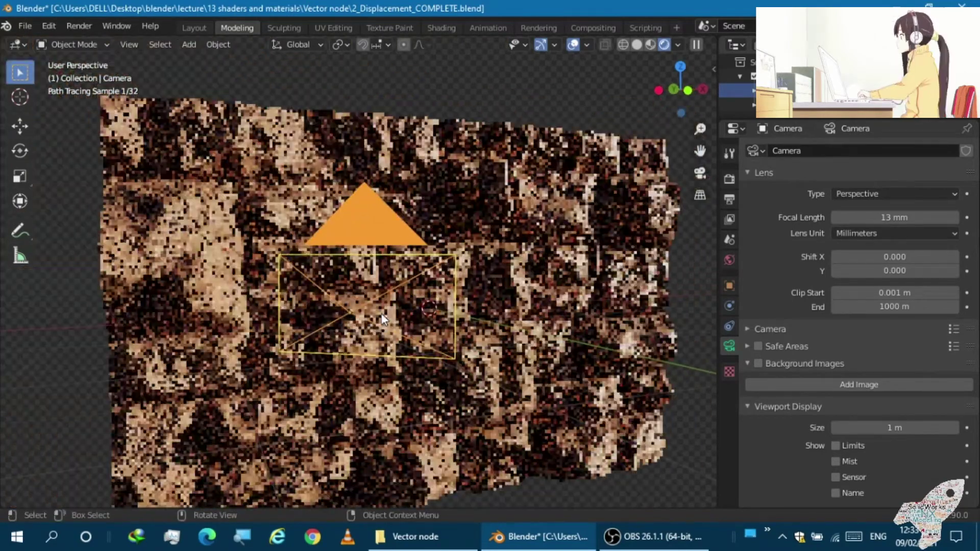
{"action": "scroll", "coordinate": [384, 317], "scroll_direction": "up", "scroll_amount": 2}
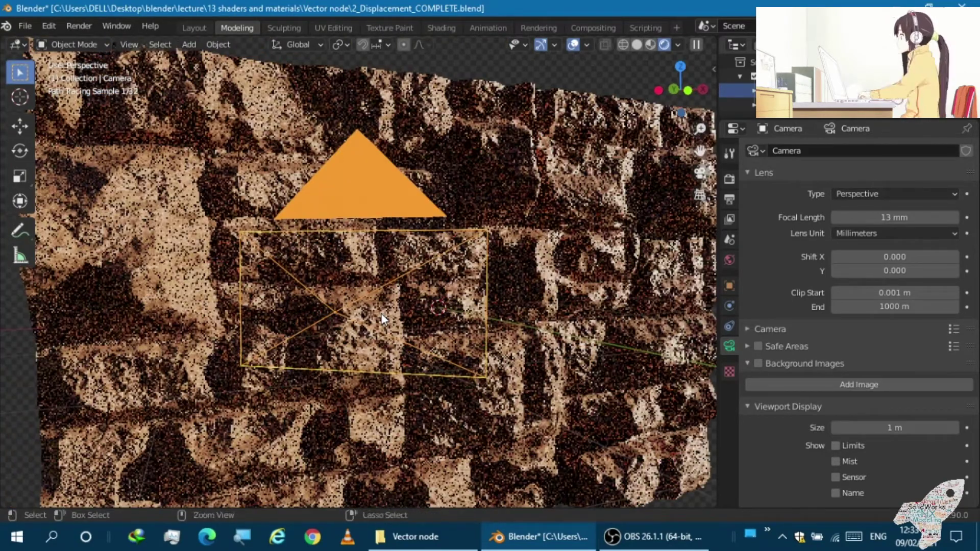
{"action": "key", "text": "ctrl+KP_0"}
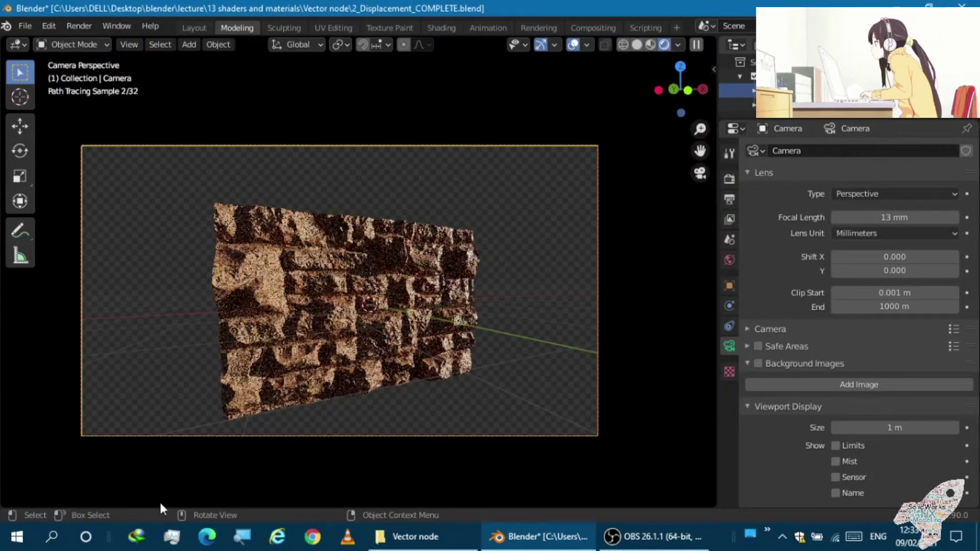
Step: Set focal length 34 mm, shift X 0.020 and Y -0.020, and start rendering the image
{"action": "left_click_drag", "start_coordinate": [891, 217], "coordinate": [939, 217]}
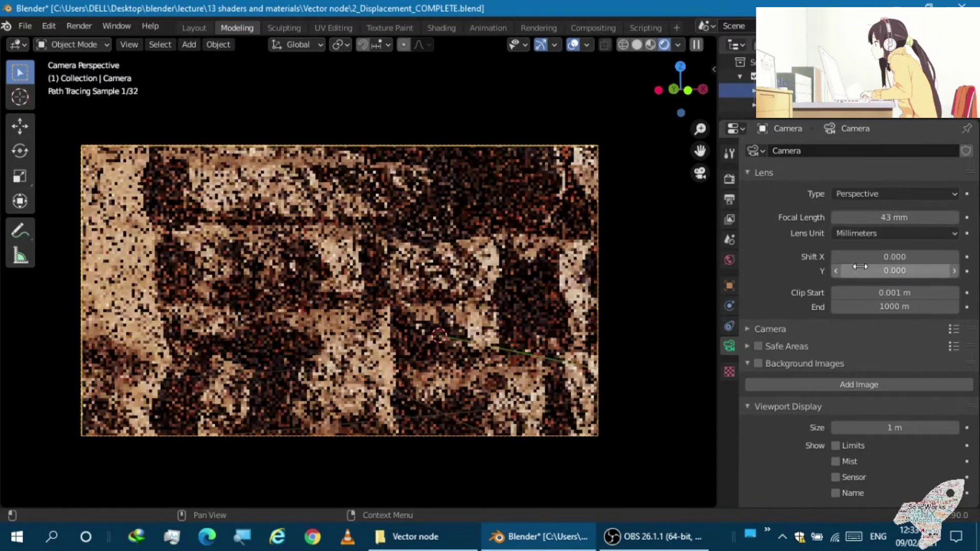
{"action": "mouse_move", "coordinate": [895, 257]}
{"action": "left_mouse_down"}
{"action": "mouse_move", "coordinate": [919, 257]}
{"action": "mouse_move", "coordinate": [879, 270]}
{"action": "left_mouse_up"}
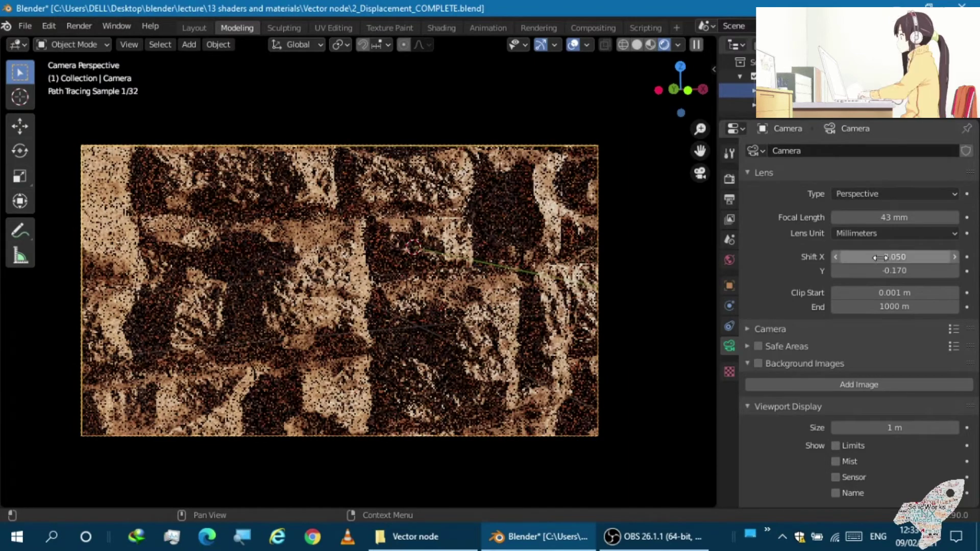
{"action": "mouse_move", "coordinate": [895, 217]}
{"action": "left_mouse_down"}
{"action": "mouse_move", "coordinate": [914, 217]}
{"action": "mouse_move", "coordinate": [868, 217]}
{"action": "mouse_move", "coordinate": [894, 217]}
{"action": "left_mouse_up"}
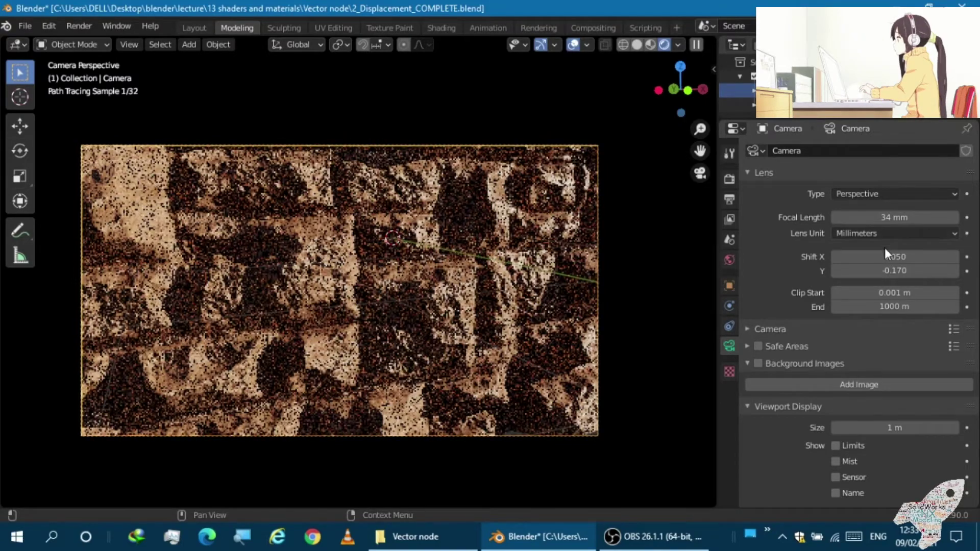
{"action": "mouse_move", "coordinate": [894, 257]}
{"action": "left_mouse_down"}
{"action": "mouse_move", "coordinate": [879, 257]}
{"action": "mouse_move", "coordinate": [914, 271]}
{"action": "left_mouse_up"}
{"action": "scroll", "coordinate": [397, 280], "scroll_direction": "down", "scroll_amount": 1}
{"action": "scroll", "coordinate": [396, 280], "scroll_direction": "up", "scroll_amount": 2}
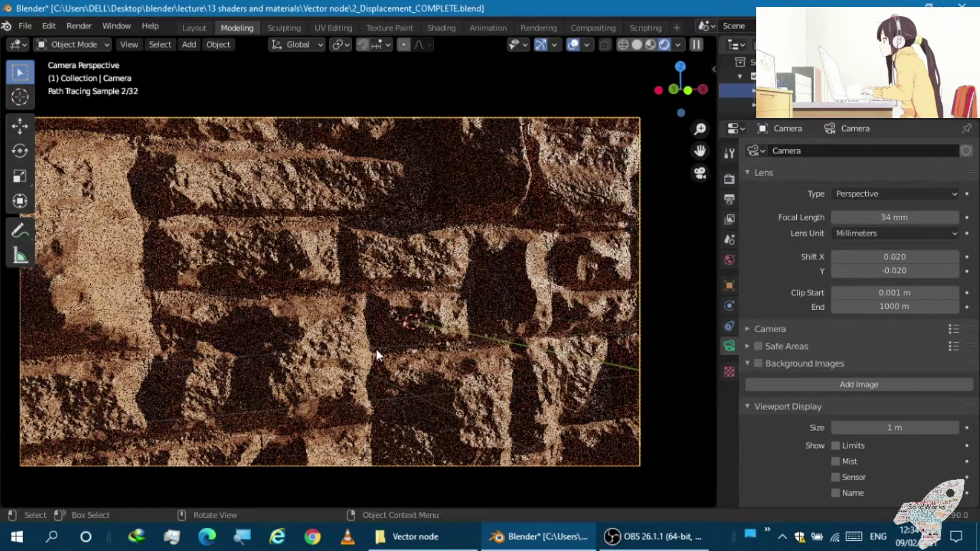
{"action": "left_click", "coordinate": [79, 26]}
{"action": "left_click", "coordinate": [87, 43]}
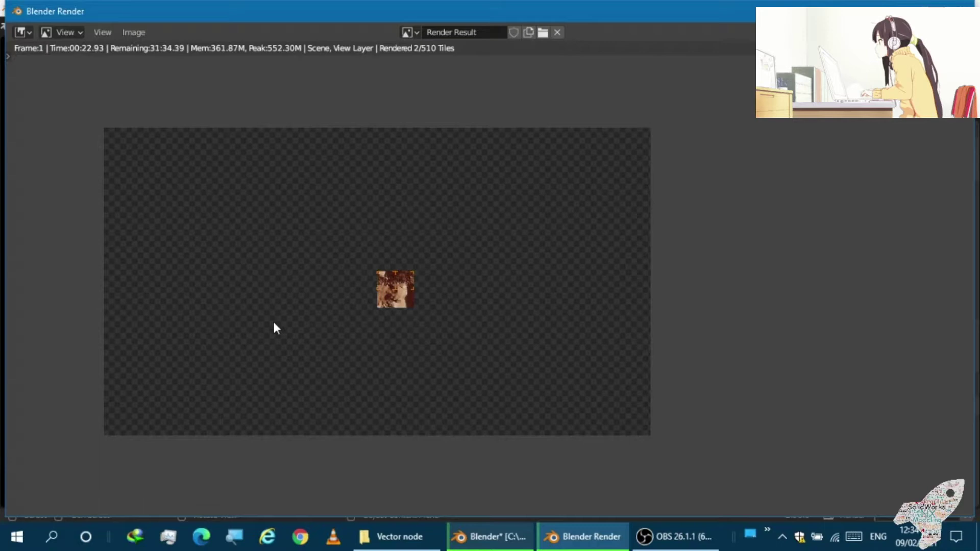
Step: Pan the render image while the stone wall render progresses
{"action": "middle_click_drag", "start_coordinate": [394, 298], "coordinate": [371, 321]}
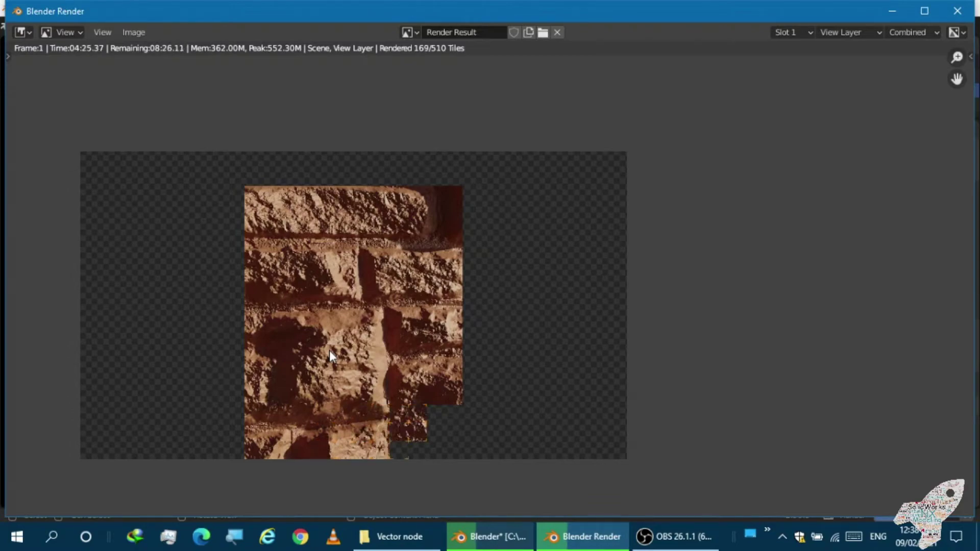
Step: Zoom and pan around the Render Result as the render nears completion
{"action": "scroll", "coordinate": [327, 367], "scroll_direction": "up", "scroll_amount": 2}
{"action": "scroll", "coordinate": [320, 372], "scroll_direction": "up", "scroll_amount": 2}
{"action": "scroll", "coordinate": [336, 354], "scroll_direction": "down", "scroll_amount": 1}
{"action": "scroll", "coordinate": [445, 339], "scroll_direction": "down", "scroll_amount": 2}
{"action": "scroll", "coordinate": [617, 265], "scroll_direction": "up", "scroll_amount": 1}
{"action": "scroll", "coordinate": [411, 176], "scroll_direction": "up", "scroll_amount": 5}
{"action": "scroll", "coordinate": [409, 177], "scroll_direction": "down", "scroll_amount": 6}
{"action": "scroll", "coordinate": [407, 194], "scroll_direction": "down", "scroll_amount": 1}
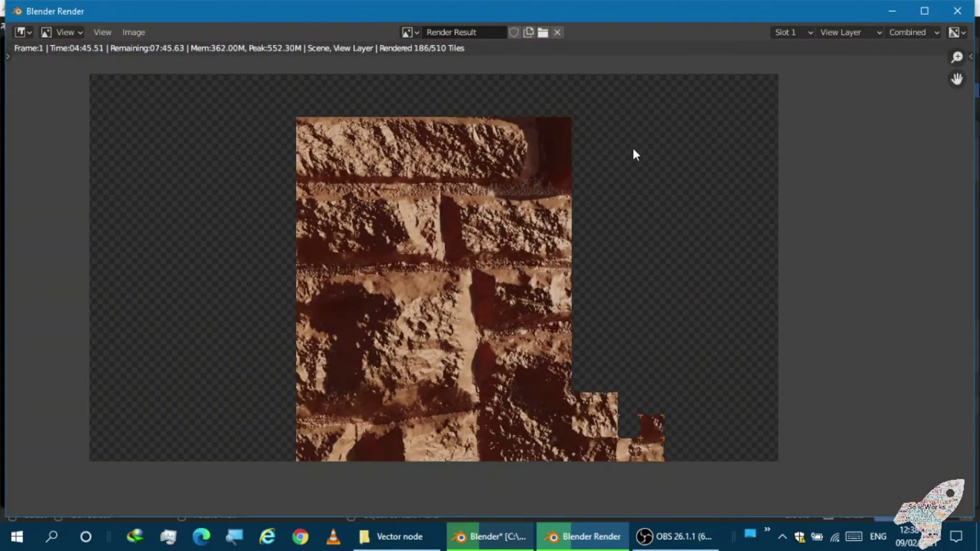
{"action": "scroll", "coordinate": [635, 153], "scroll_direction": "down", "scroll_amount": 1}
{"action": "scroll", "coordinate": [323, 164], "scroll_direction": "up", "scroll_amount": 1}
{"action": "scroll", "coordinate": [680, 167], "scroll_direction": "up", "scroll_amount": 1}
{"action": "scroll", "coordinate": [680, 168], "scroll_direction": "down", "scroll_amount": 1}
{"action": "middle_click_drag", "start_coordinate": [545, 213], "coordinate": [477, 226]}
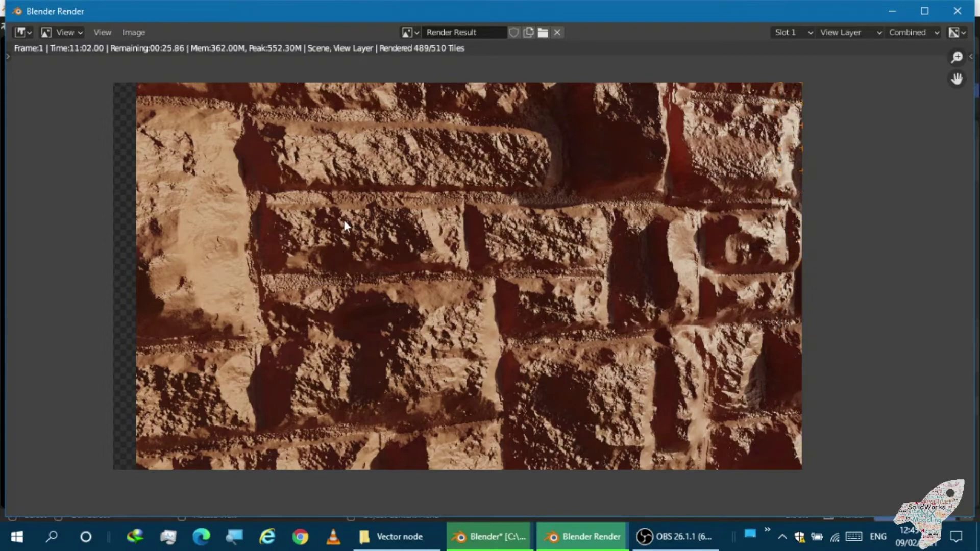
Step: Zoom the Render Result to fit the window while the last stone wall tiles finish
{"action": "scroll", "coordinate": [349, 263], "scroll_direction": "up", "scroll_amount": 2}
{"action": "scroll", "coordinate": [350, 263], "scroll_direction": "up", "scroll_amount": 1}
{"action": "scroll", "coordinate": [342, 263], "scroll_direction": "down", "scroll_amount": 5}
{"action": "scroll", "coordinate": [300, 283], "scroll_direction": "up", "scroll_amount": 4}
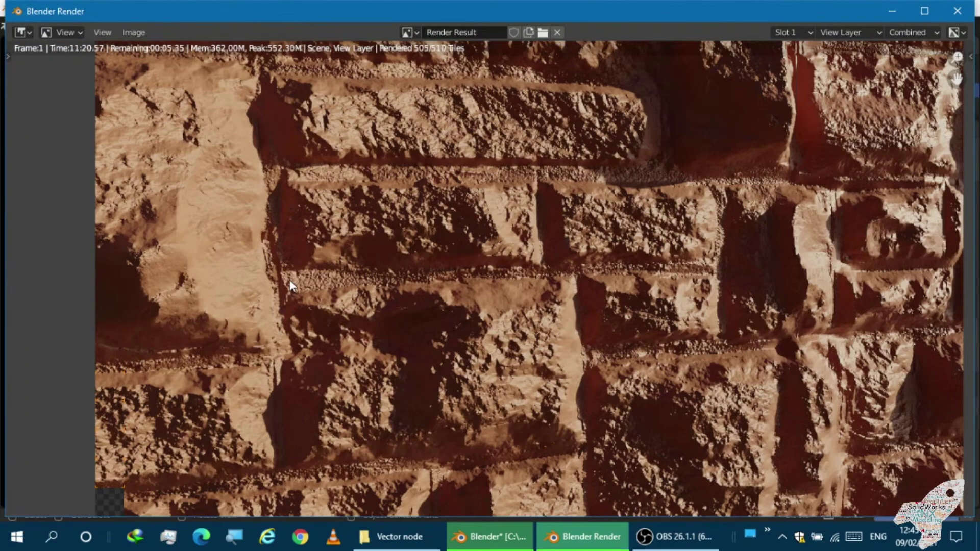
{"action": "scroll", "coordinate": [255, 252], "scroll_direction": "down", "scroll_amount": 1}
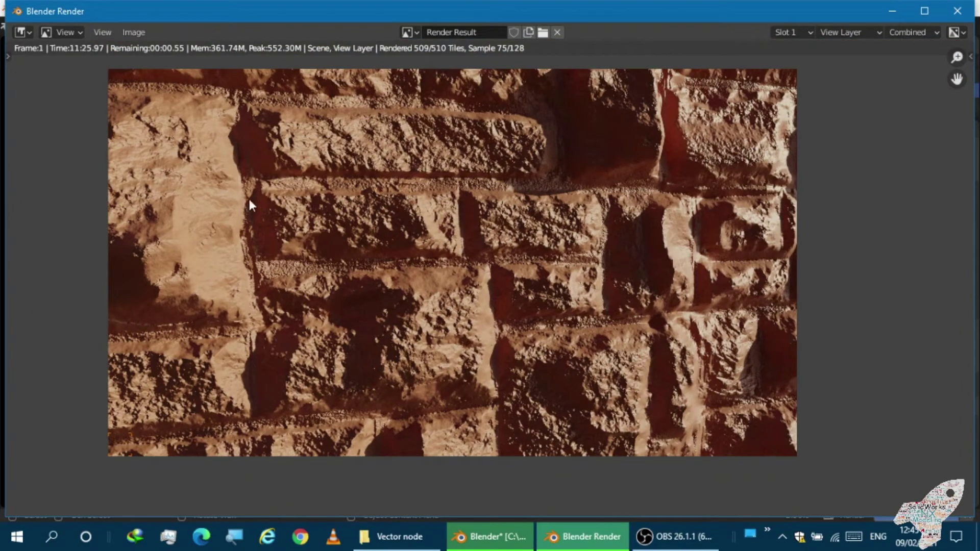
{"action": "left_click", "coordinate": [128, 31]}
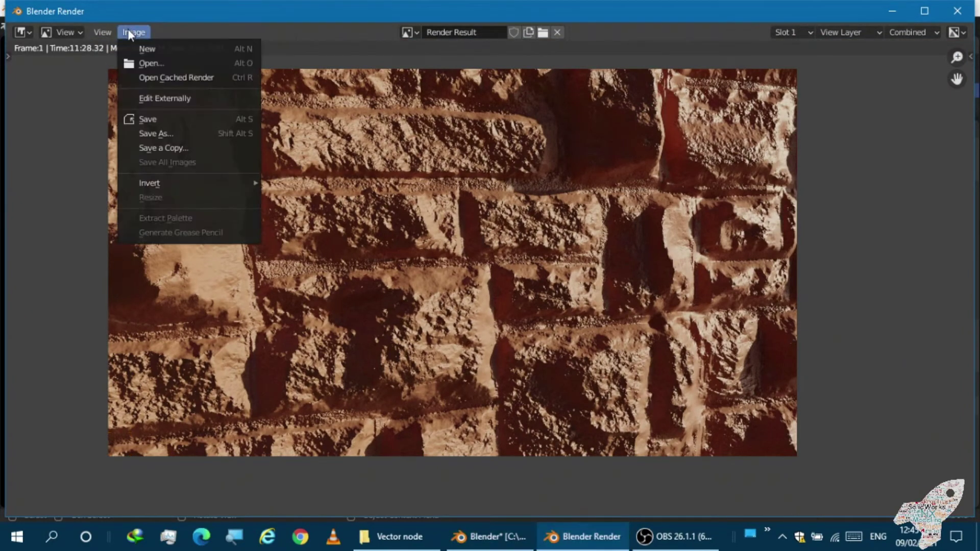
Step: Save the finished render to the Desktop as a PNG named 'vector node'
{"action": "left_click", "coordinate": [142, 119]}
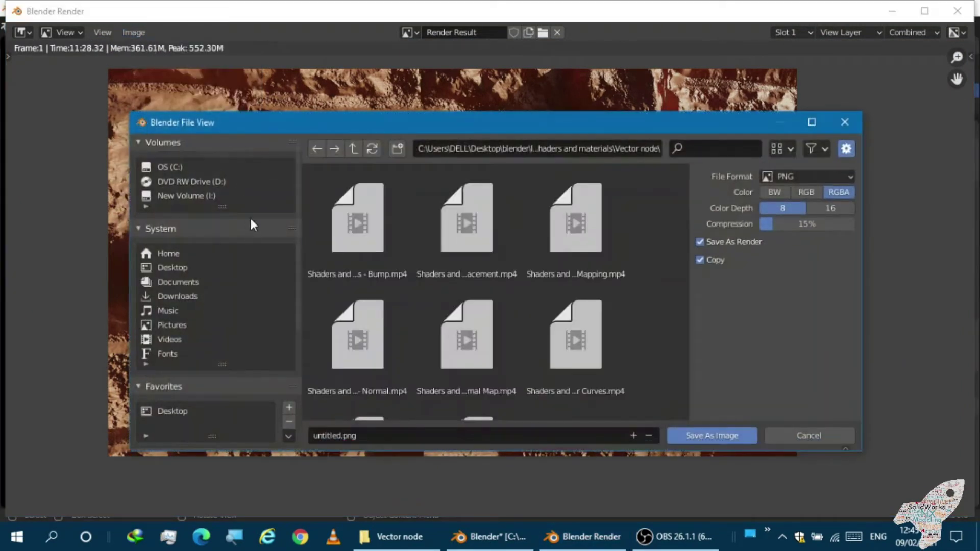
{"action": "left_click", "coordinate": [178, 268]}
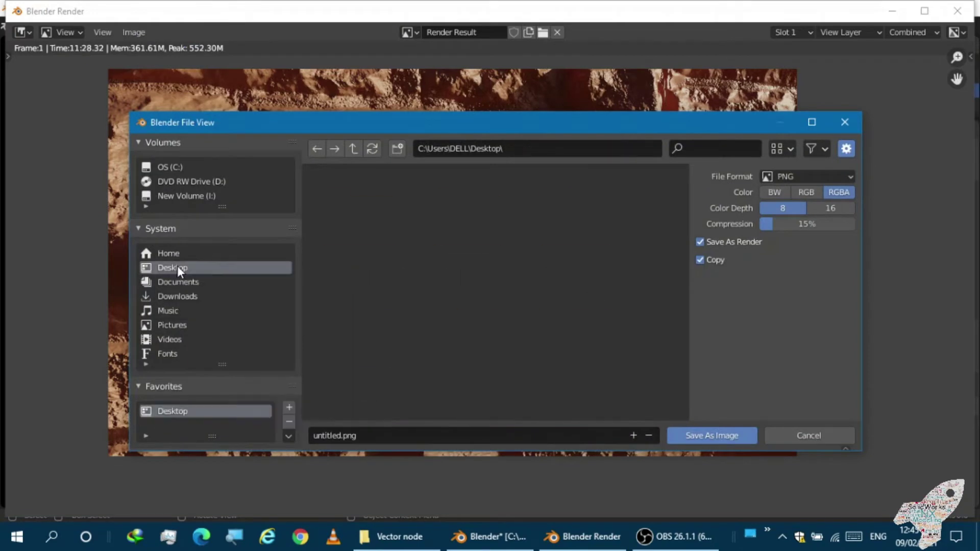
{"action": "left_click", "coordinate": [368, 435]}
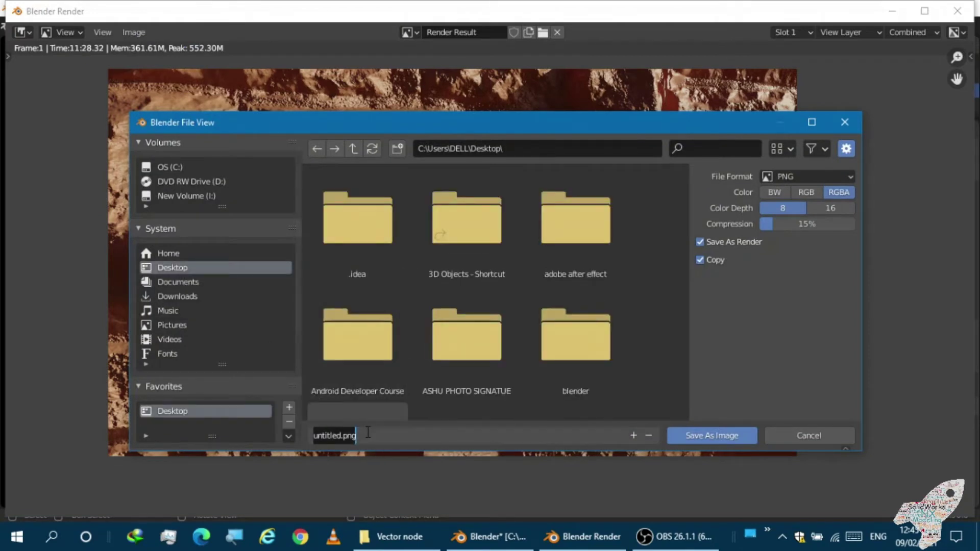
{"action": "type", "text": "vector node"}
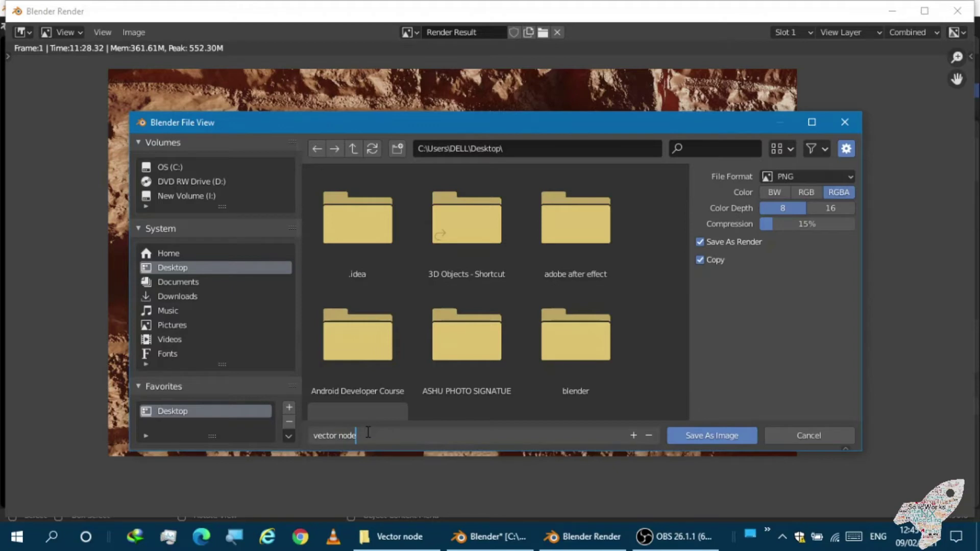
{"action": "key", "text": "Return"}
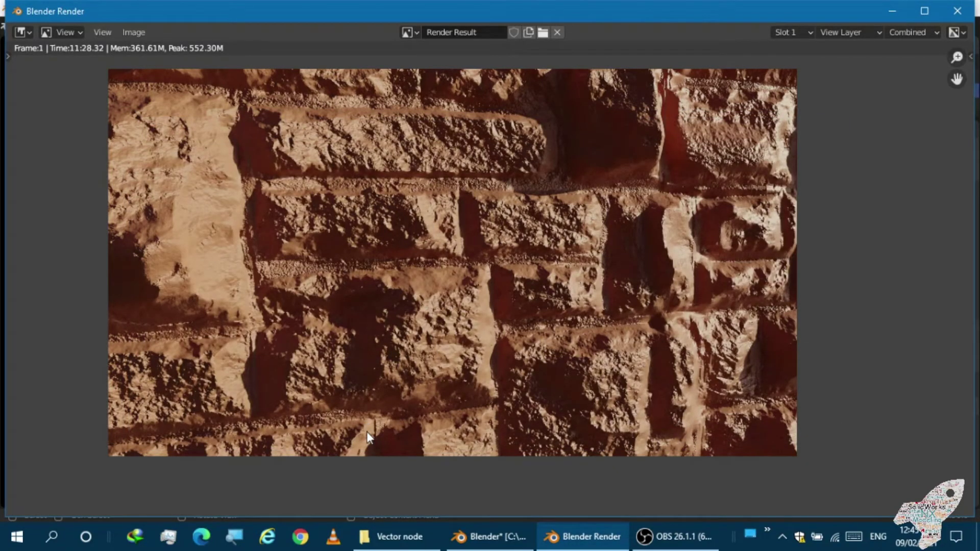
Step: Close the render window and show the Plane's Material.002 nodes in the Layout workspace
{"action": "left_click", "coordinate": [958, 11]}
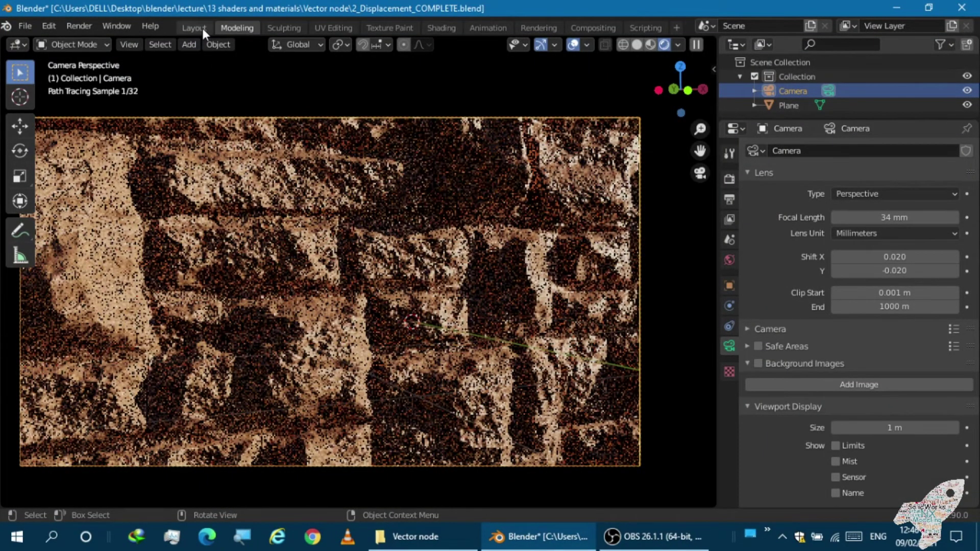
{"action": "left_click", "coordinate": [200, 29]}
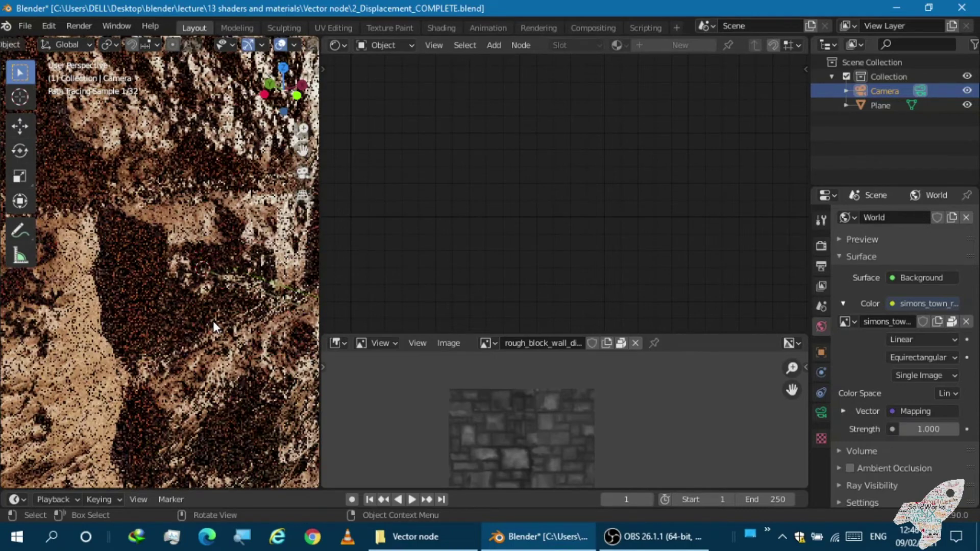
{"action": "left_click", "coordinate": [190, 276]}
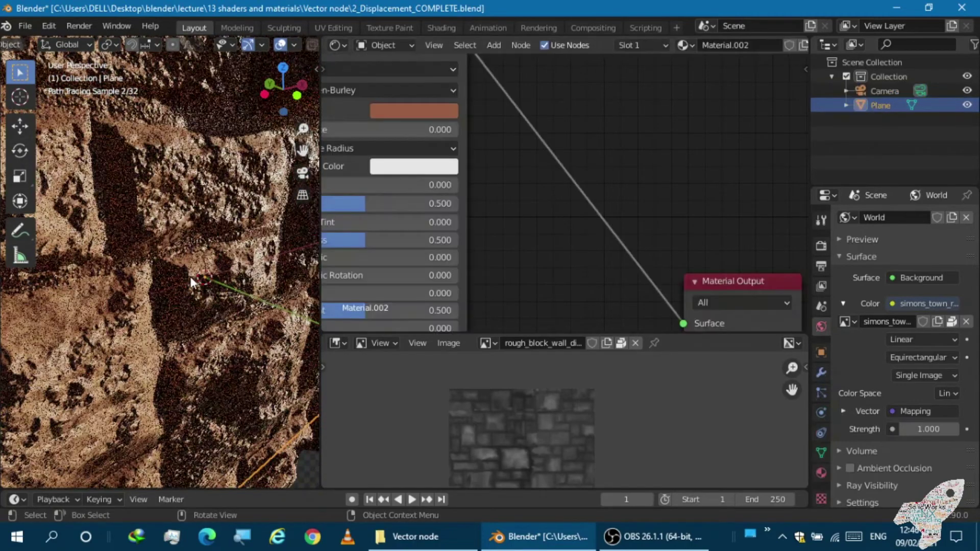
Step: Add an unlinked Displacement node (Midlevel 0.500, Scale 1.000) above Material Output
{"action": "scroll", "coordinate": [549, 210], "scroll_direction": "up", "scroll_amount": 2}
{"action": "scroll", "coordinate": [650, 217], "scroll_direction": "down", "scroll_amount": 1}
{"action": "key", "text": "shift+a"}
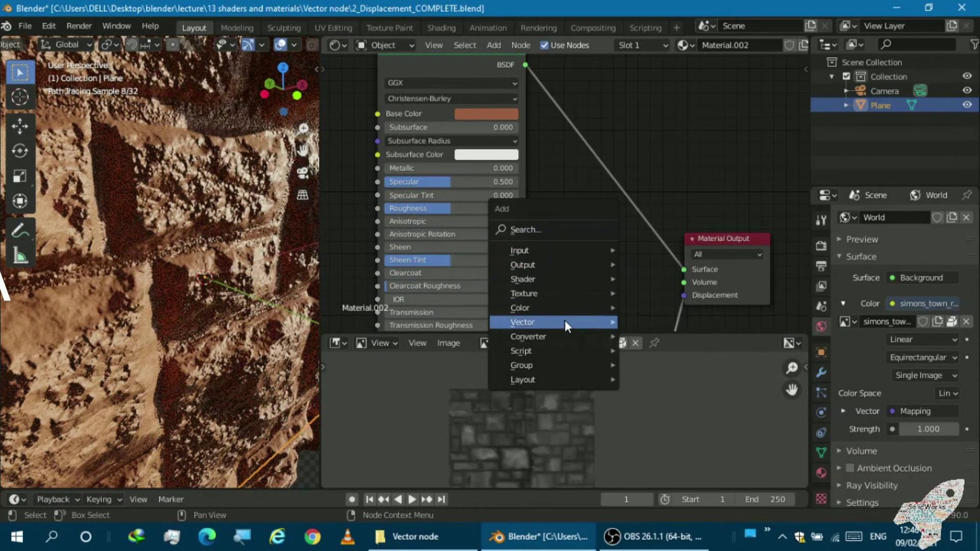
{"action": "mouse_move", "coordinate": [536, 323]}
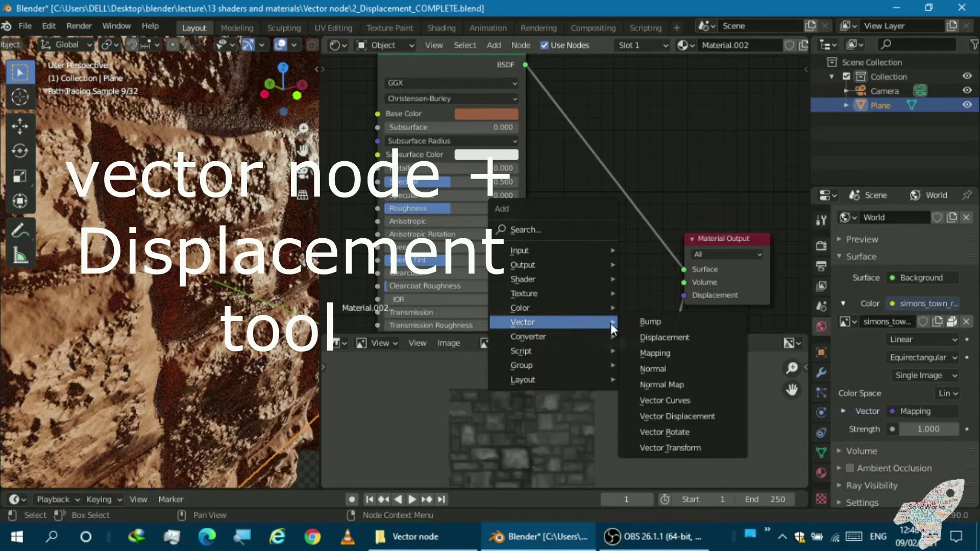
{"action": "left_click", "coordinate": [645, 341]}
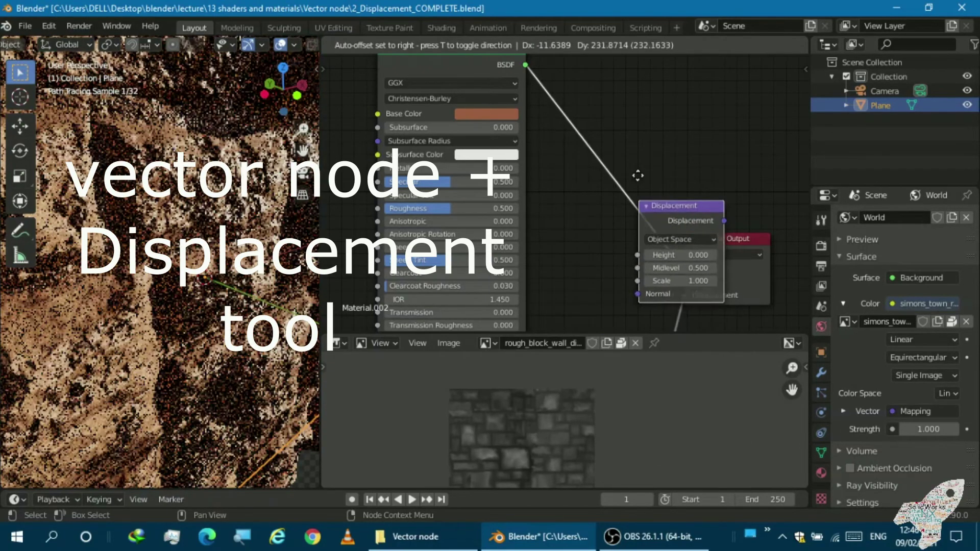
{"action": "left_click", "coordinate": [641, 84]}
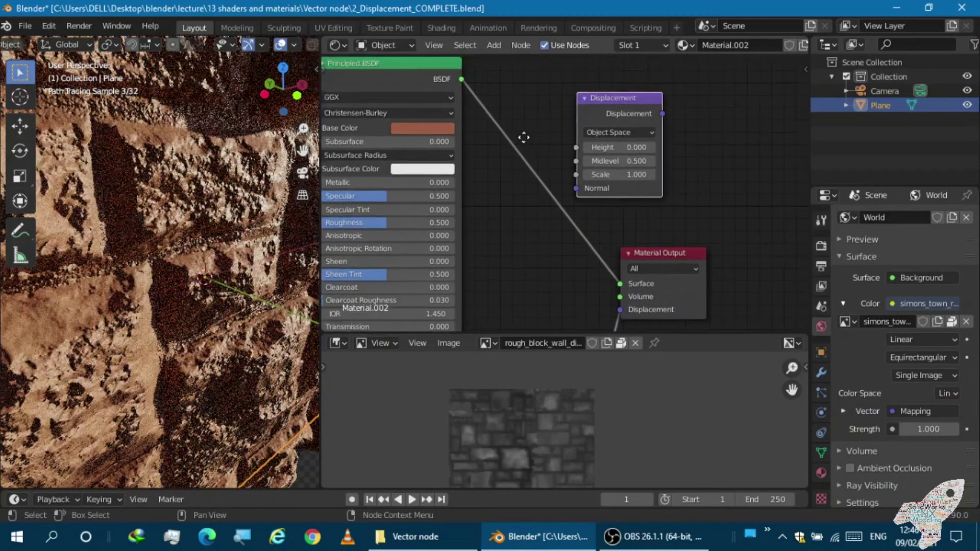
{"action": "key", "text": "shift+a"}
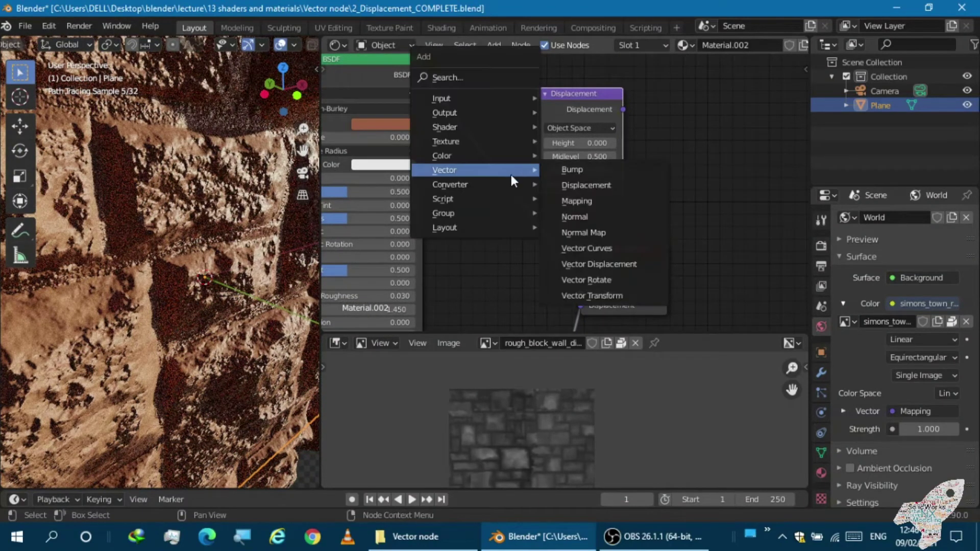
{"action": "left_click", "coordinate": [562, 185]}
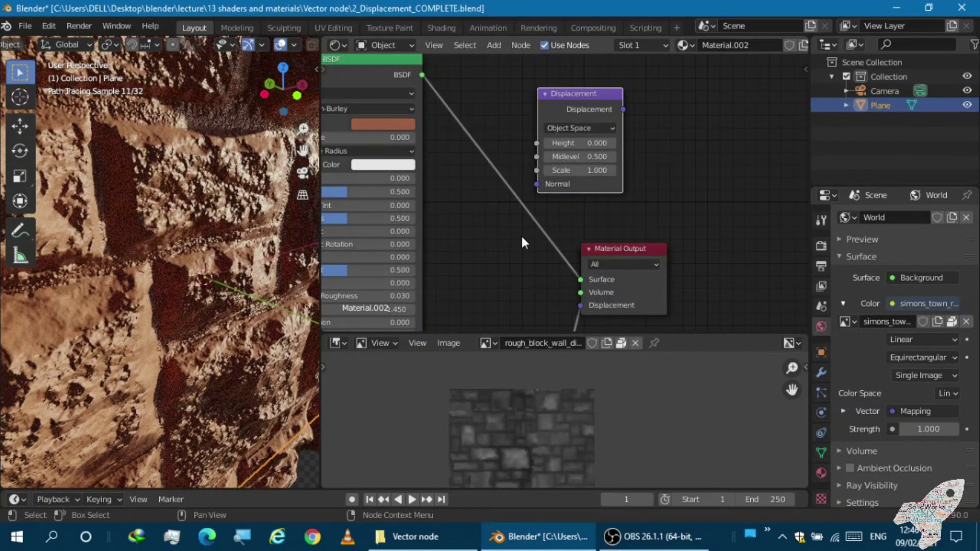
{"action": "mouse_move", "coordinate": [520, 234]}
{"action": "middle_mouse_down"}
{"action": "mouse_move", "coordinate": [440, 184]}
{"action": "mouse_move", "coordinate": [541, 199]}
{"action": "mouse_move", "coordinate": [543, 276]}
{"action": "middle_mouse_up"}
Step: Link the image-driven Displacement node (Scale 0.820) to Material Output's Displacement socket
{"action": "left_click_drag", "start_coordinate": [566, 96], "coordinate": [521, 289]}
{"action": "scroll", "coordinate": [521, 289], "scroll_direction": "left", "scroll_amount": 3, "text": "ctrl"}
{"action": "mouse_move", "coordinate": [504, 274]}
{"action": "middle_mouse_down"}
{"action": "mouse_move", "coordinate": [539, 163]}
{"action": "mouse_move", "coordinate": [493, 156]}
{"action": "middle_mouse_up"}
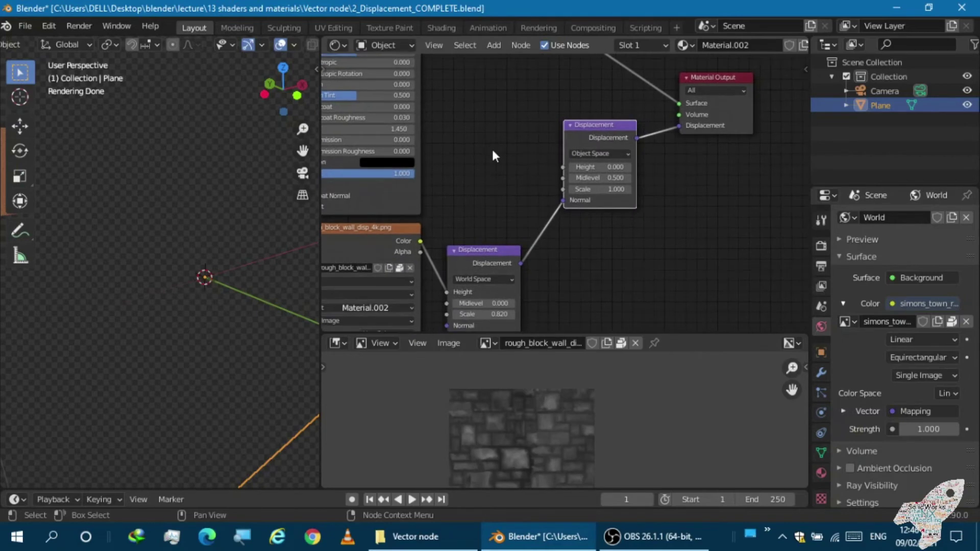
{"action": "left_click_drag", "start_coordinate": [563, 200], "coordinate": [679, 129]}
{"action": "left_click_drag", "start_coordinate": [605, 128], "coordinate": [547, 103]}
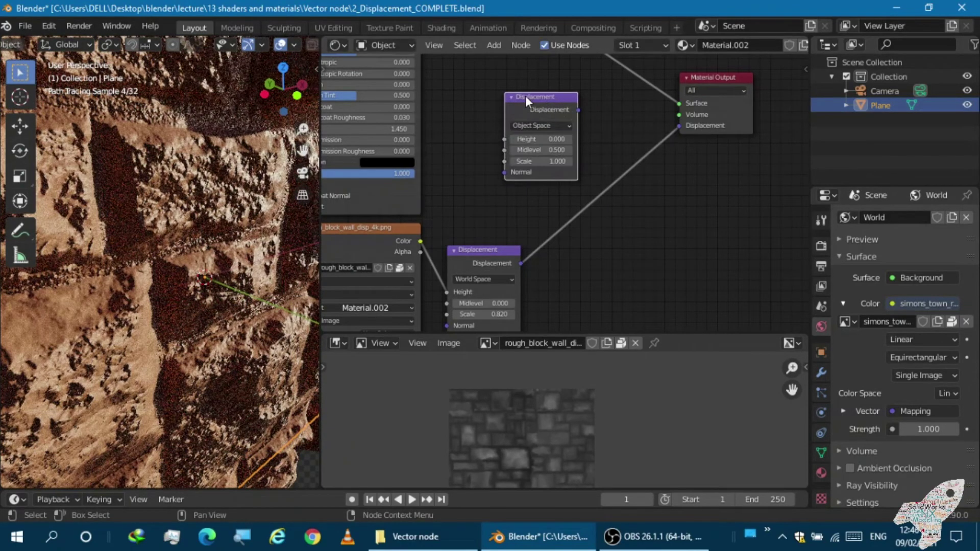
Step: Delete the extra Displacement node and move the texture and Displacement nodes nearer the output
{"action": "key", "text": "x"}
{"action": "middle_click_drag", "start_coordinate": [534, 128], "coordinate": [553, 92]}
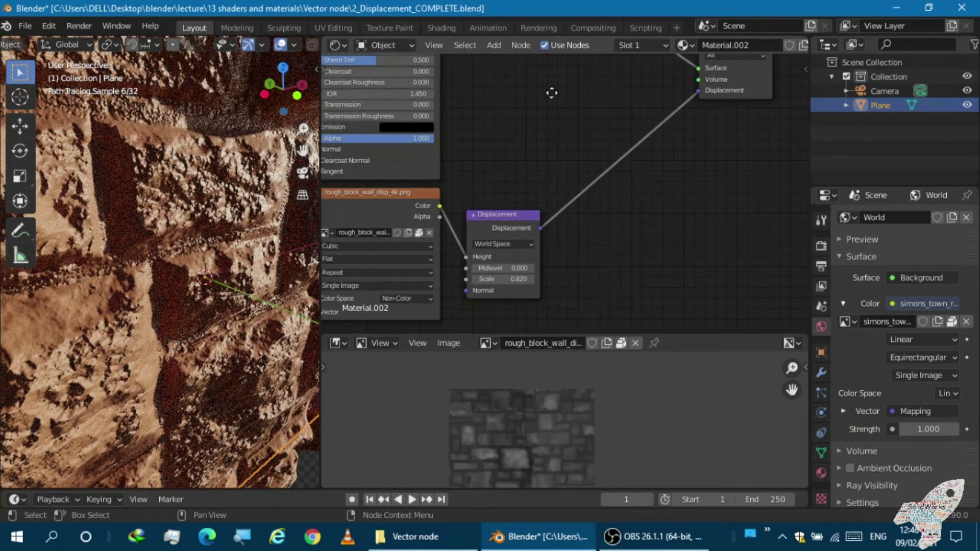
{"action": "left_click_drag", "start_coordinate": [518, 215], "coordinate": [626, 109]}
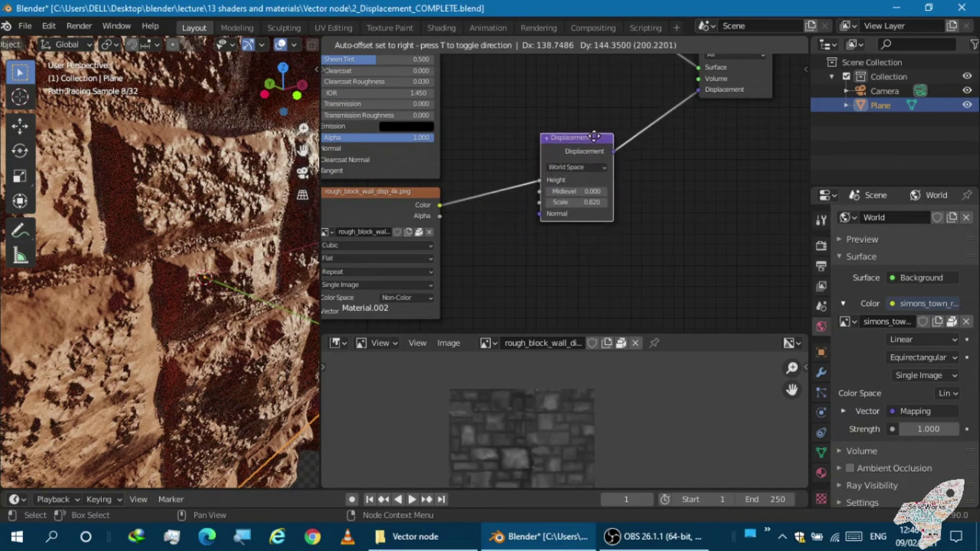
{"action": "left_click_drag", "start_coordinate": [417, 216], "coordinate": [528, 145]}
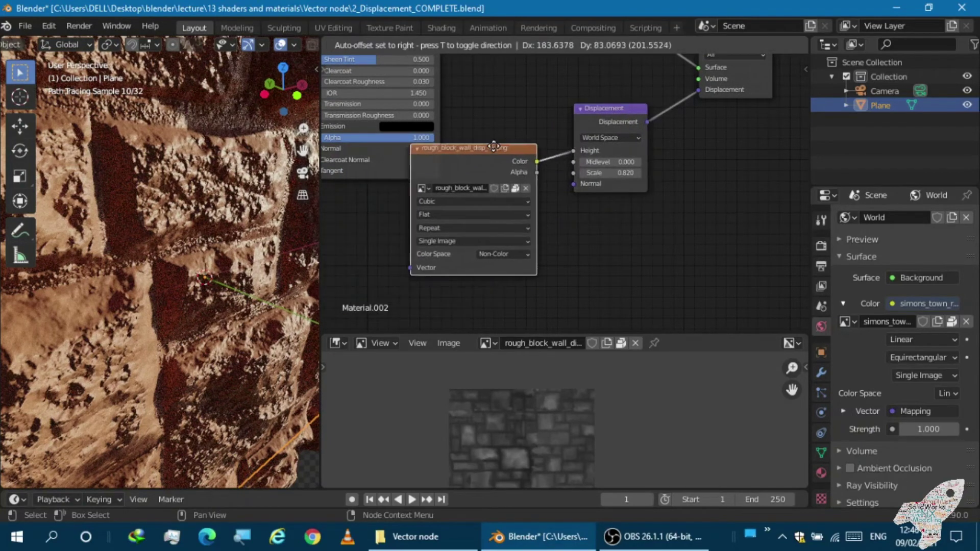
{"action": "mouse_move", "coordinate": [498, 97]}
{"action": "middle_mouse_down"}
{"action": "mouse_move", "coordinate": [469, 150]}
{"action": "mouse_move", "coordinate": [432, 146]}
{"action": "mouse_move", "coordinate": [397, 201]}
{"action": "middle_mouse_up"}
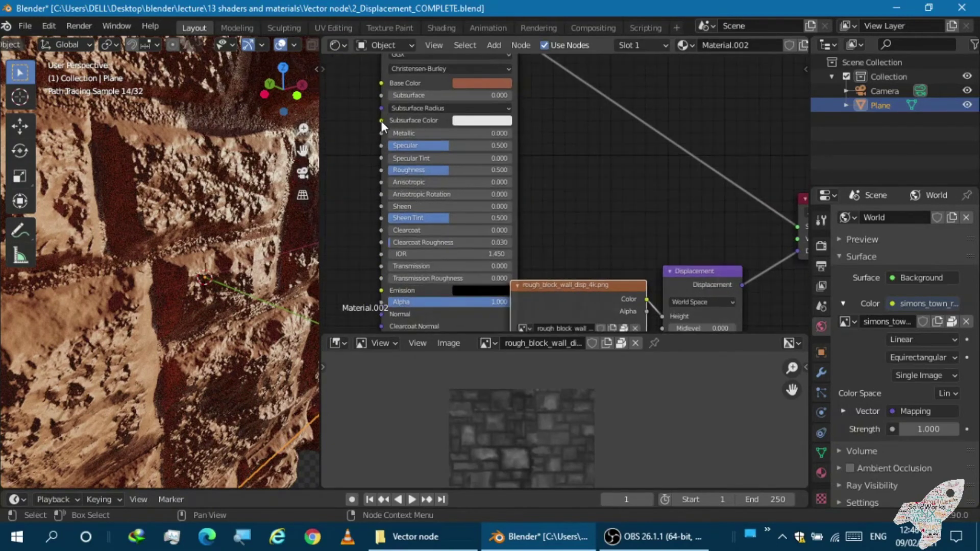
{"action": "scroll", "coordinate": [397, 201], "scroll_direction": "up", "scroll_amount": 1}
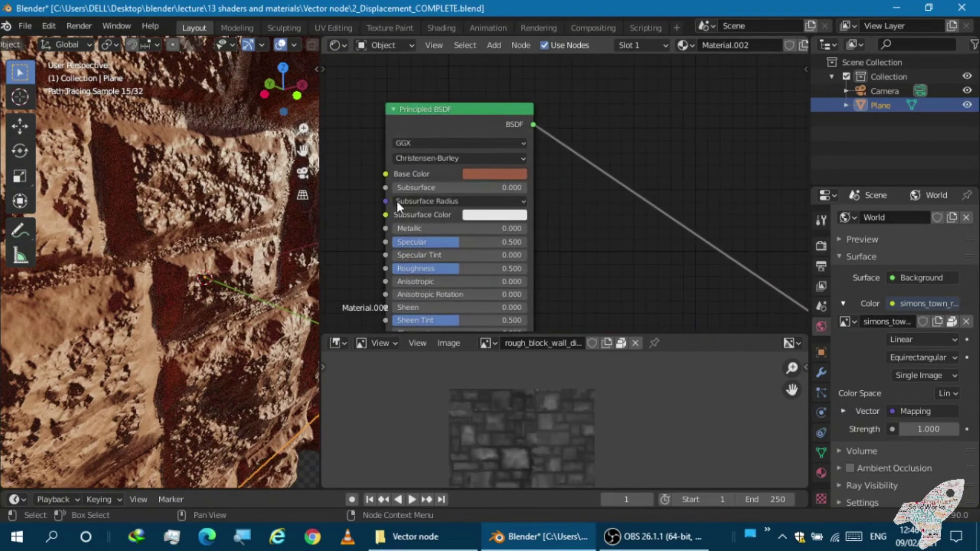
{"action": "left_click", "coordinate": [449, 144]}
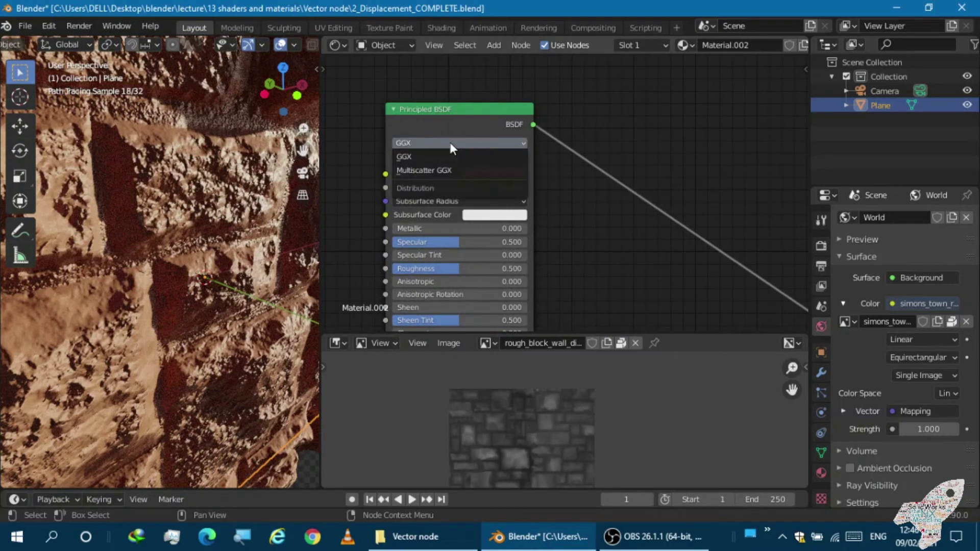
{"action": "left_click", "coordinate": [449, 140]}
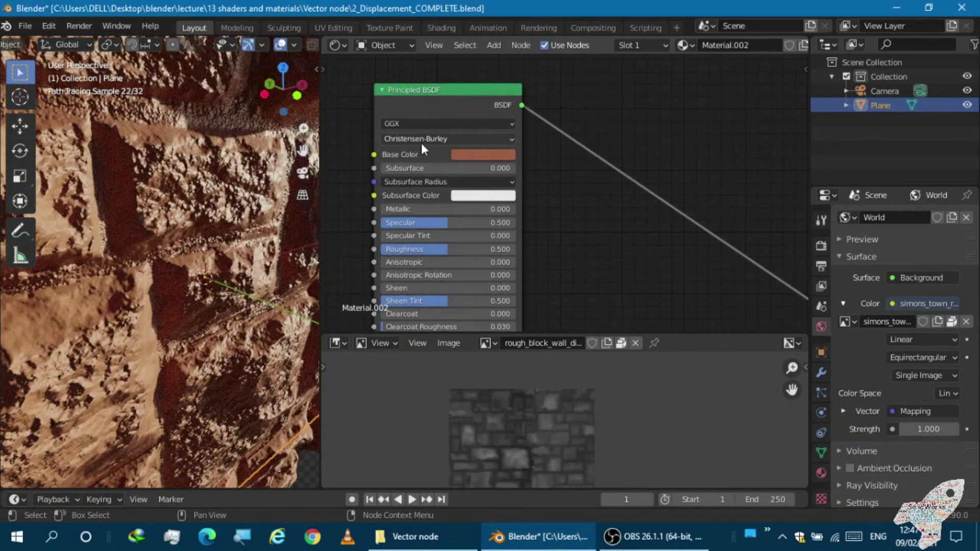
{"action": "left_click", "coordinate": [421, 139]}
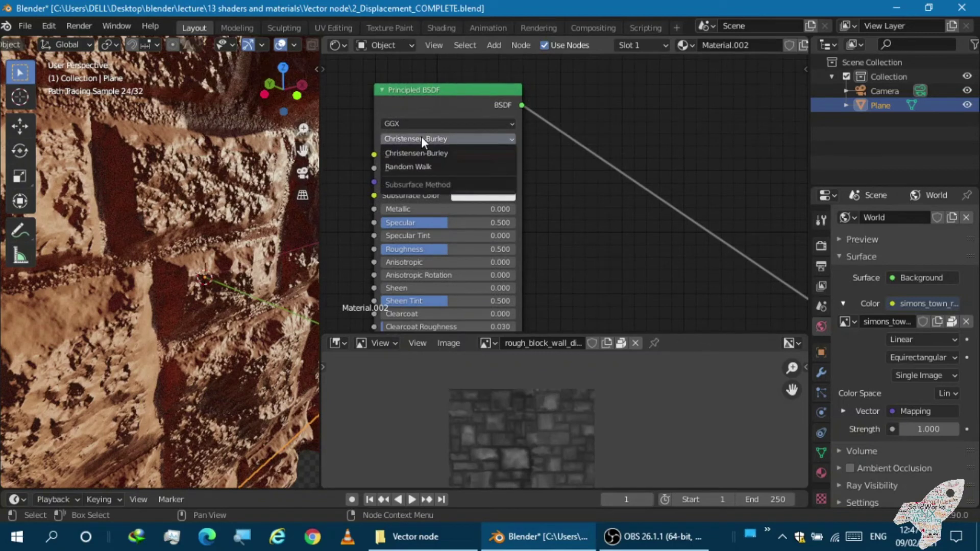
{"action": "left_click", "coordinate": [421, 139]}
{"action": "left_click_drag", "start_coordinate": [426, 156], "coordinate": [418, 141]}
{"action": "middle_click_drag", "start_coordinate": [419, 141], "coordinate": [410, 132]}
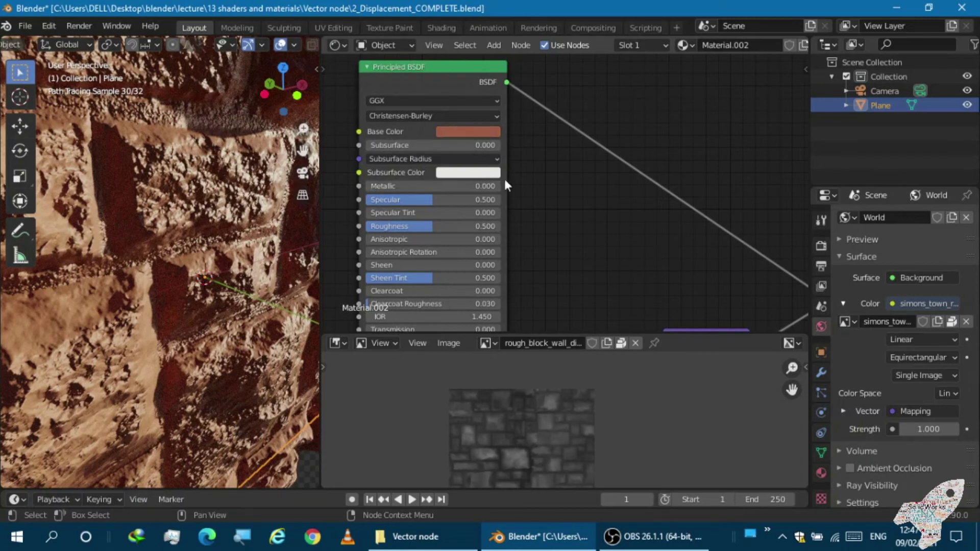
{"action": "mouse_move", "coordinate": [556, 201]}
{"action": "middle_mouse_down"}
{"action": "mouse_move", "coordinate": [511, 161]}
{"action": "mouse_move", "coordinate": [537, 130]}
{"action": "middle_mouse_up"}
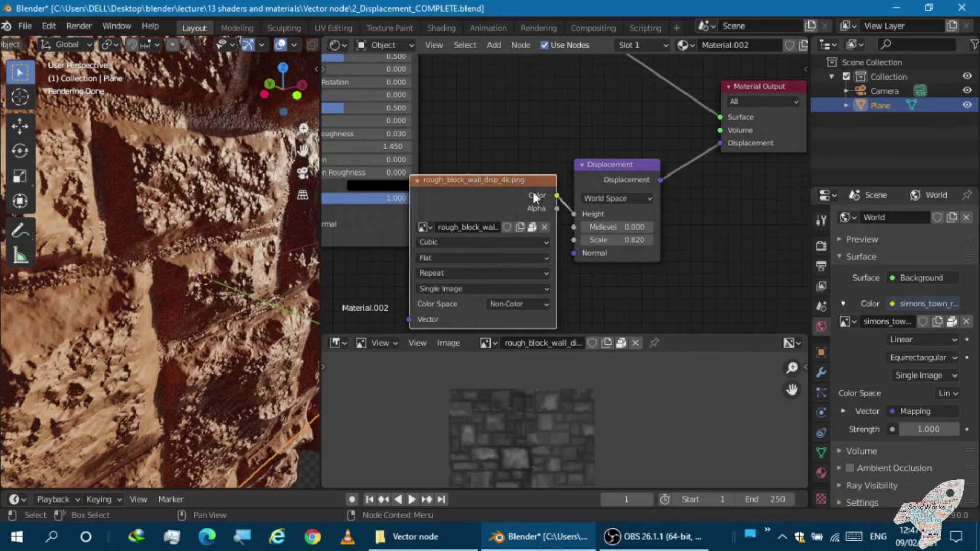
Step: Add a second Material Output node, then delete it, keeping only the original
{"action": "middle_click_drag", "start_coordinate": [531, 204], "coordinate": [456, 252]}
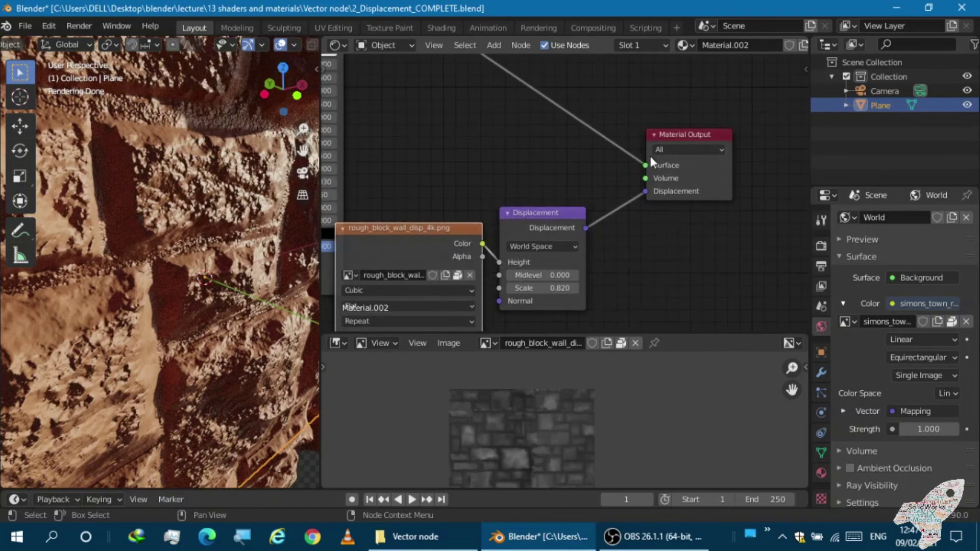
{"action": "key", "text": "shift+a"}
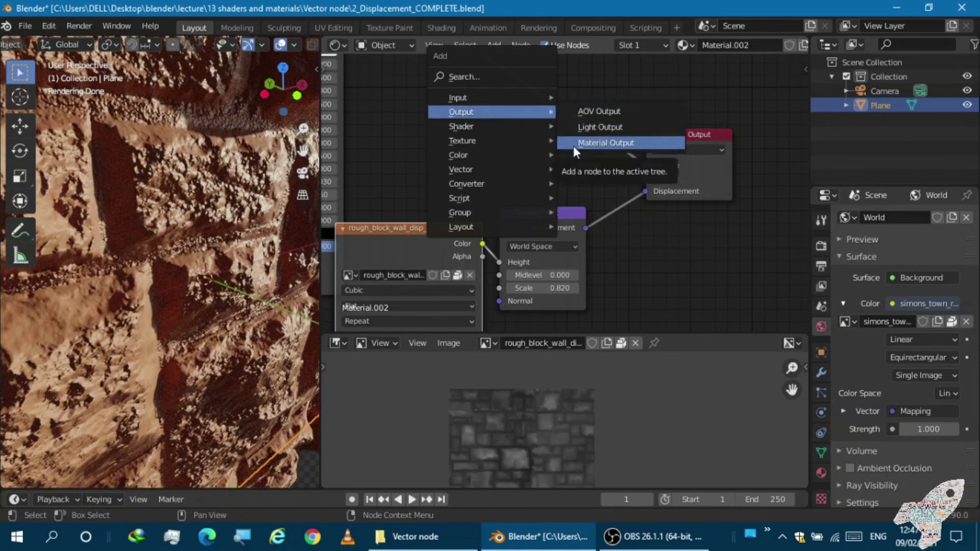
{"action": "left_click", "coordinate": [574, 145]}
{"action": "left_click", "coordinate": [451, 100]}
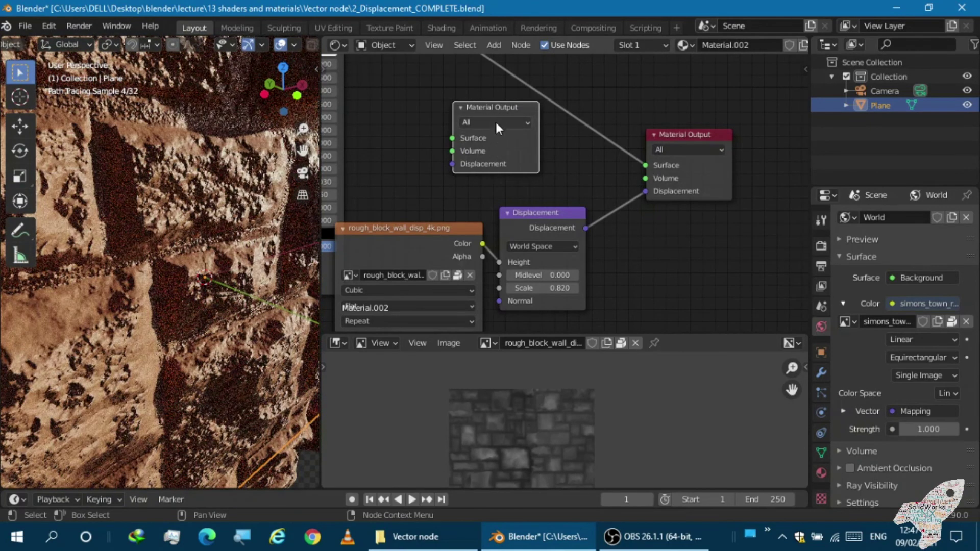
{"action": "left_click", "coordinate": [490, 107]}
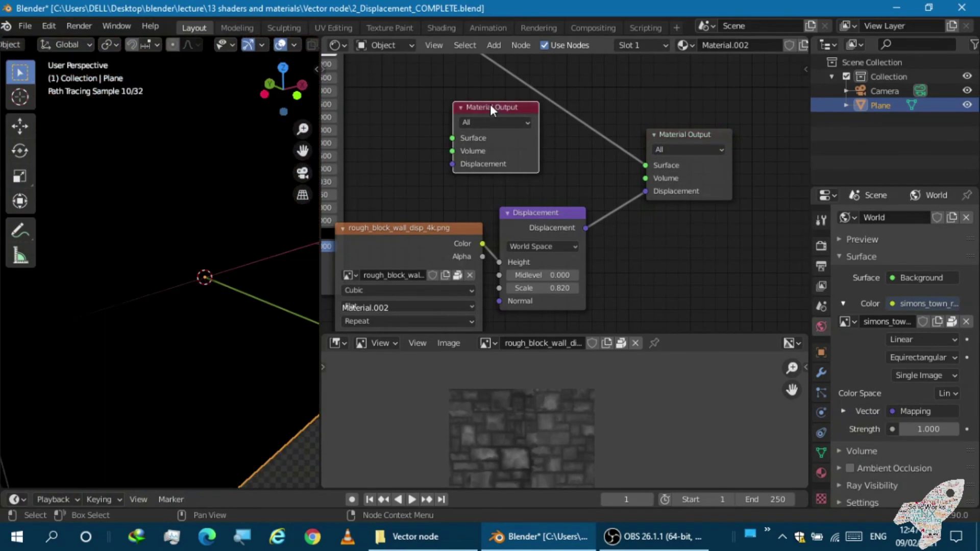
{"action": "key", "text": "x"}
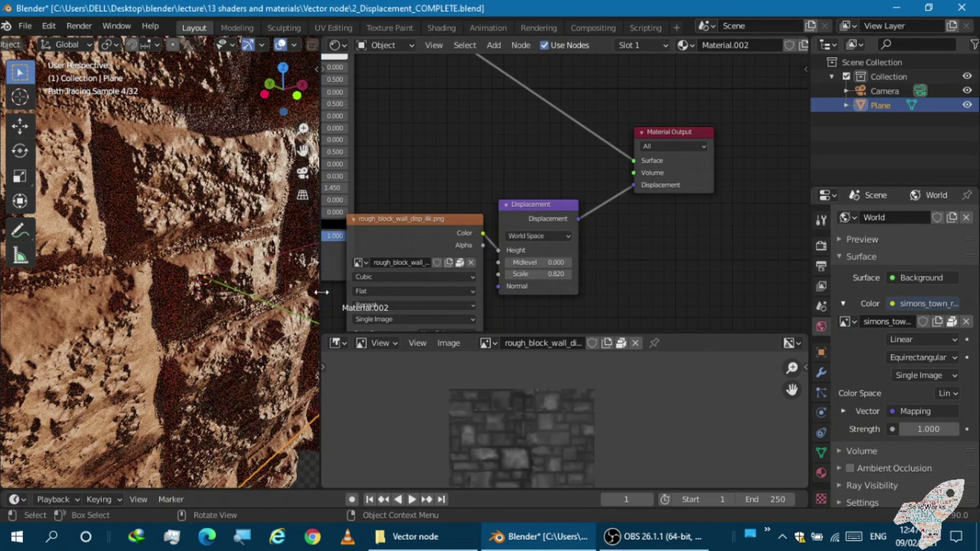
Step: Widen the 3D viewport to view the rendered, deeply displaced rock wall
{"action": "mouse_move", "coordinate": [319, 297]}
{"action": "left_mouse_down"}
{"action": "mouse_move", "coordinate": [364, 288]}
{"action": "mouse_move", "coordinate": [585, 294]}
{"action": "left_mouse_up"}
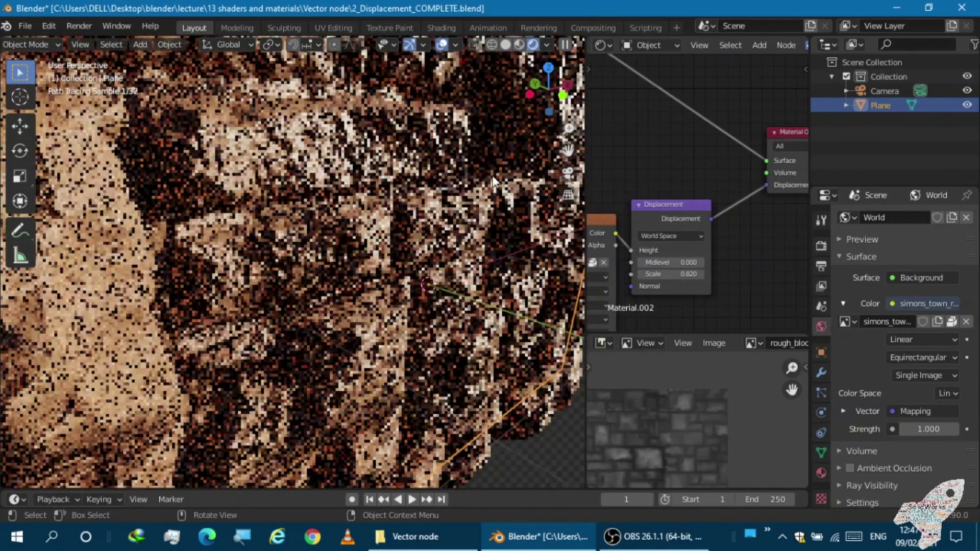
{"action": "scroll", "coordinate": [460, 178], "scroll_direction": "down", "scroll_amount": 5}
{"action": "scroll", "coordinate": [448, 150], "scroll_direction": "up", "scroll_amount": 5}
{"action": "scroll", "coordinate": [443, 161], "scroll_direction": "down", "scroll_amount": 2}
{"action": "scroll", "coordinate": [435, 163], "scroll_direction": "up", "scroll_amount": 2}
{"action": "scroll", "coordinate": [435, 159], "scroll_direction": "down", "scroll_amount": 3}
{"action": "scroll", "coordinate": [435, 160], "scroll_direction": "up", "scroll_amount": 4}
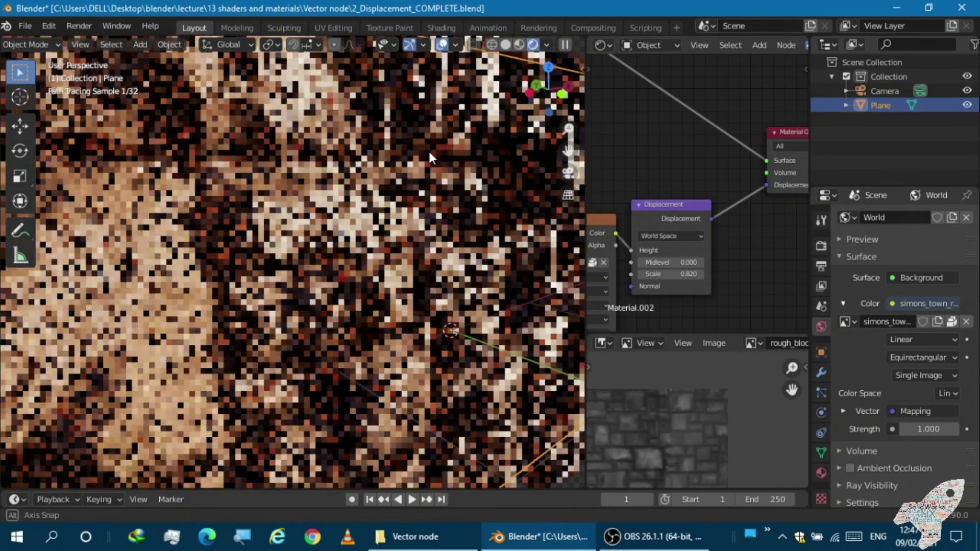
{"action": "scroll", "coordinate": [390, 168], "scroll_direction": "down", "scroll_amount": 3}
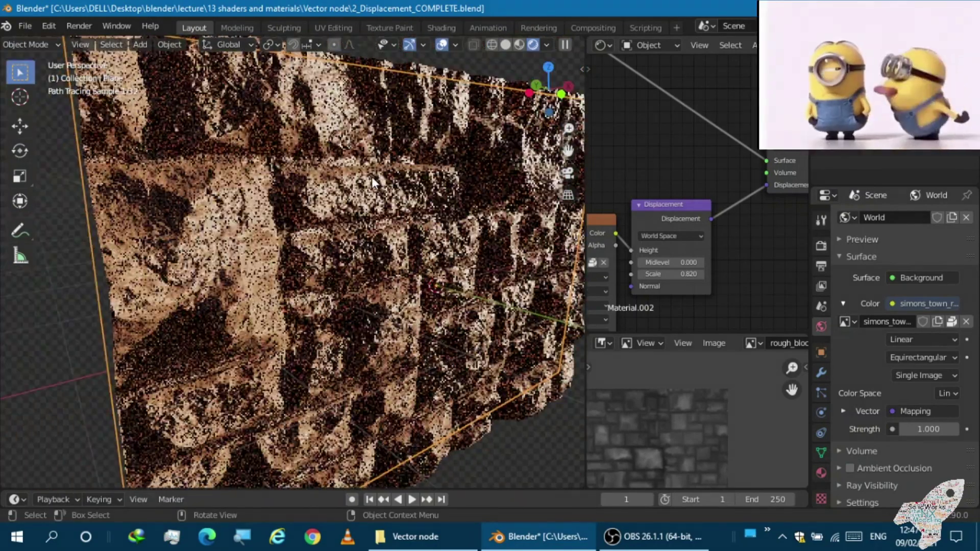
{"action": "scroll", "coordinate": [386, 179], "scroll_direction": "down", "scroll_amount": 1}
{"action": "scroll", "coordinate": [332, 198], "scroll_direction": "up", "scroll_amount": 1}
{"action": "scroll", "coordinate": [274, 165], "scroll_direction": "up", "scroll_amount": 3}
{"action": "scroll", "coordinate": [262, 160], "scroll_direction": "down", "scroll_amount": 3}
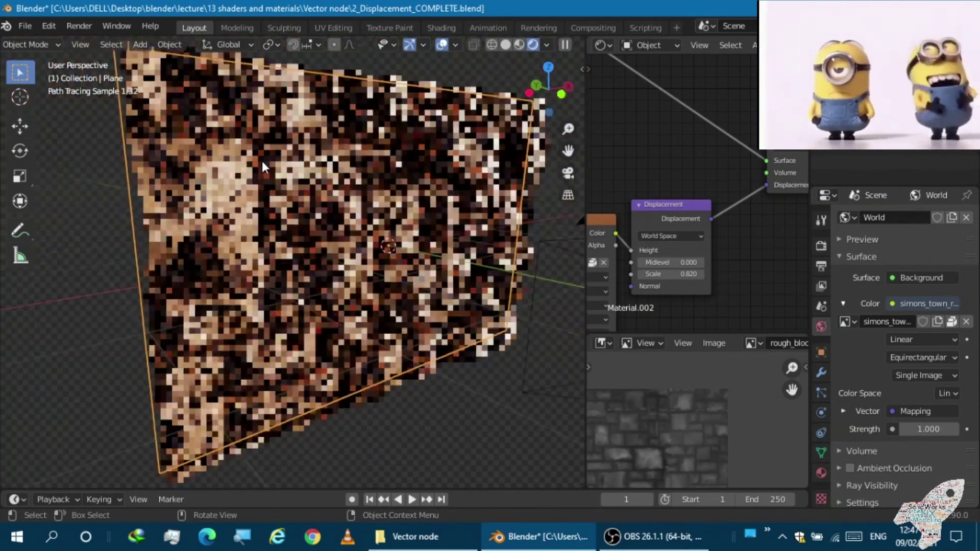
{"action": "scroll", "coordinate": [262, 161], "scroll_direction": "down", "scroll_amount": 1}
{"action": "mouse_move", "coordinate": [355, 284]}
{"action": "middle_mouse_down"}
{"action": "mouse_move", "coordinate": [296, 253]}
{"action": "mouse_move", "coordinate": [299, 268]}
{"action": "middle_mouse_up"}
{"action": "scroll", "coordinate": [265, 281], "scroll_direction": "up", "scroll_amount": 4}
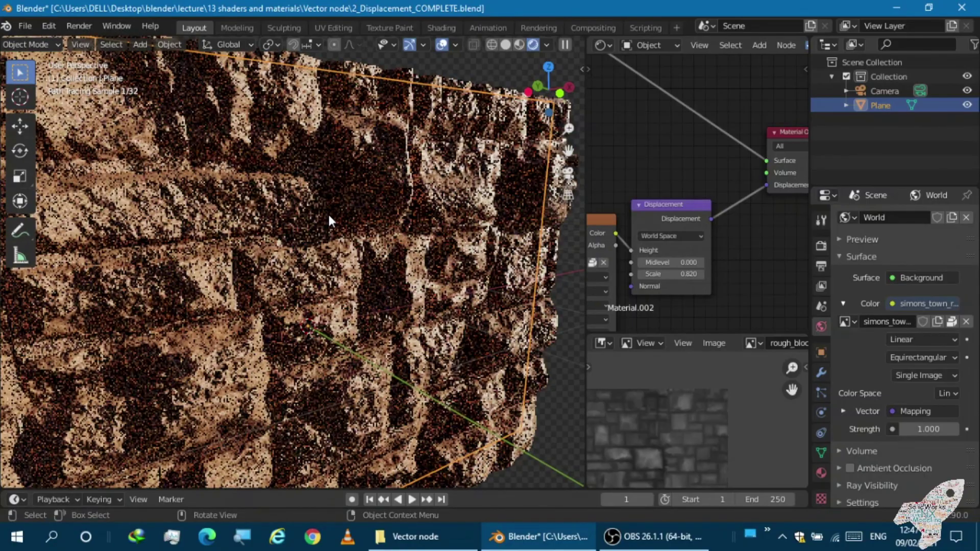
{"action": "middle_click_drag", "start_coordinate": [328, 212], "coordinate": [295, 133]}
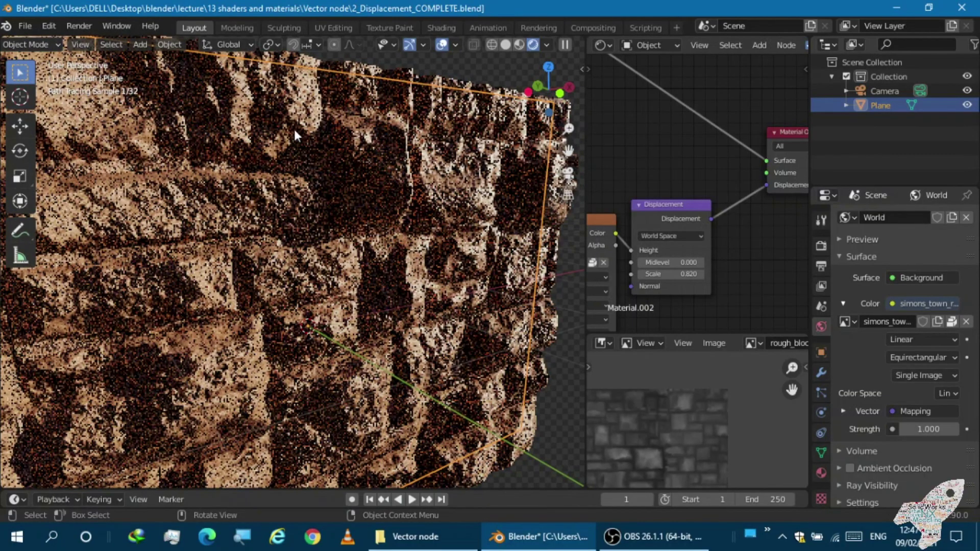